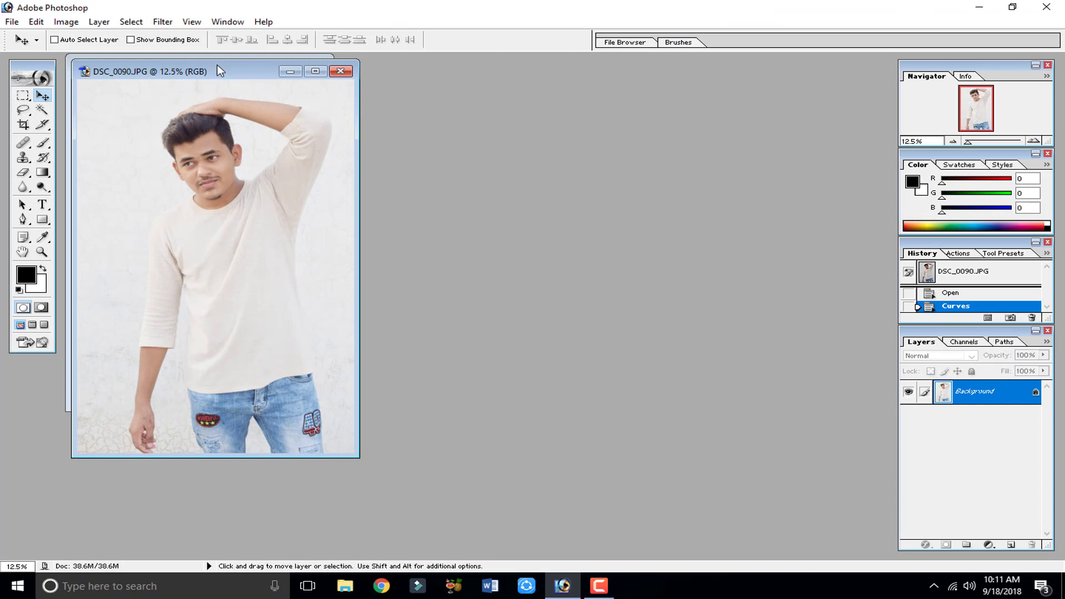
Place the two photo windows side by side and fully lock Layer 0 of DSC_0088.JPG
{"action": "left_click_drag", "start_coordinate": [217, 69], "coordinate": [610, 74]}
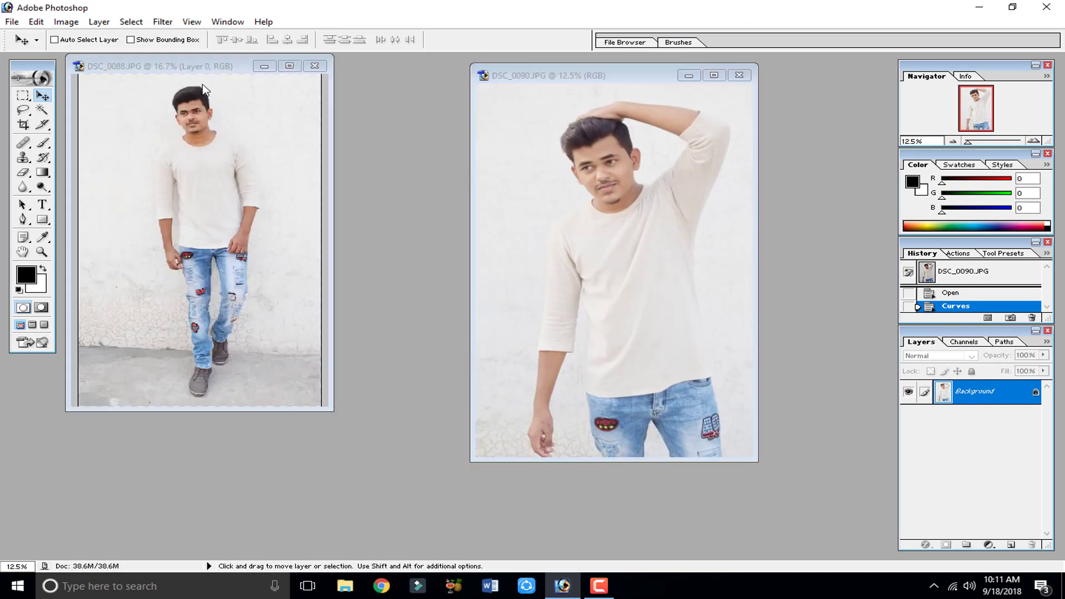
{"action": "left_click_drag", "start_coordinate": [204, 88], "coordinate": [236, 121]}
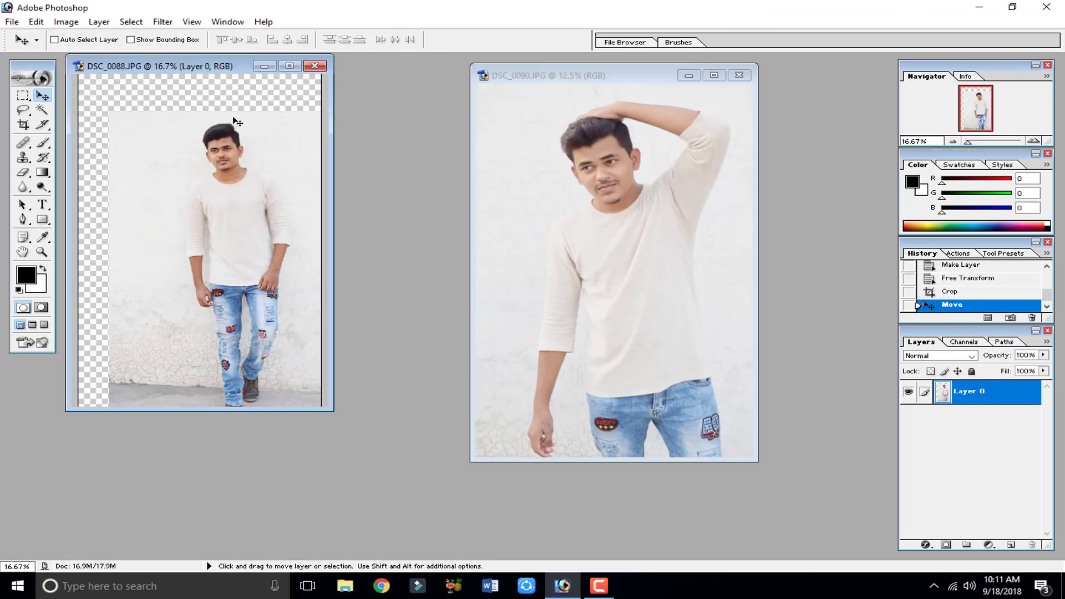
{"action": "key", "text": "ctrl+z"}
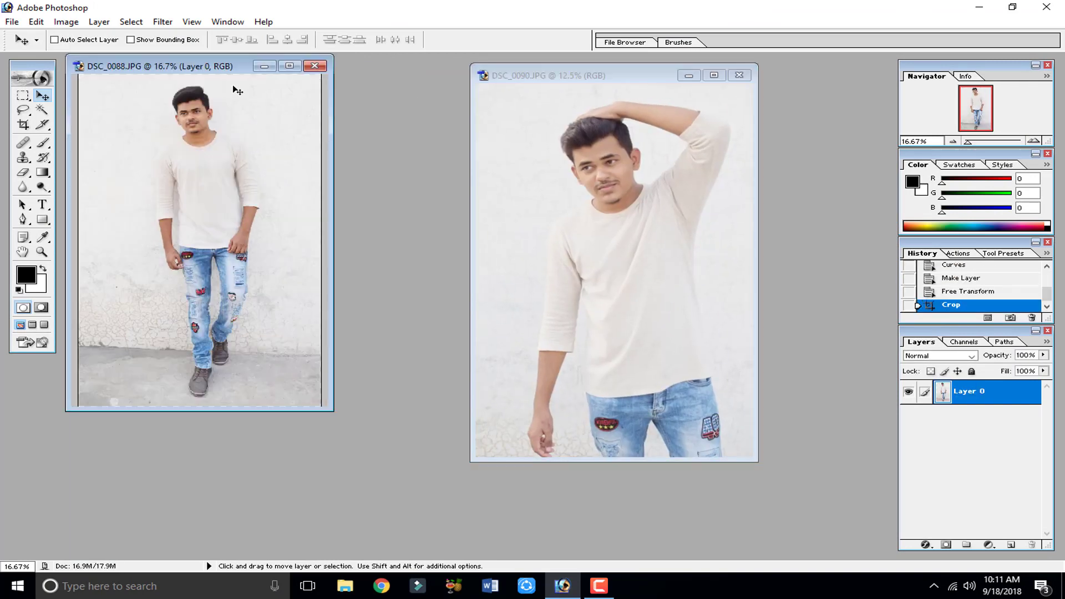
{"action": "left_click", "coordinate": [971, 372]}
{"action": "left_click_drag", "start_coordinate": [187, 69], "coordinate": [229, 103]}
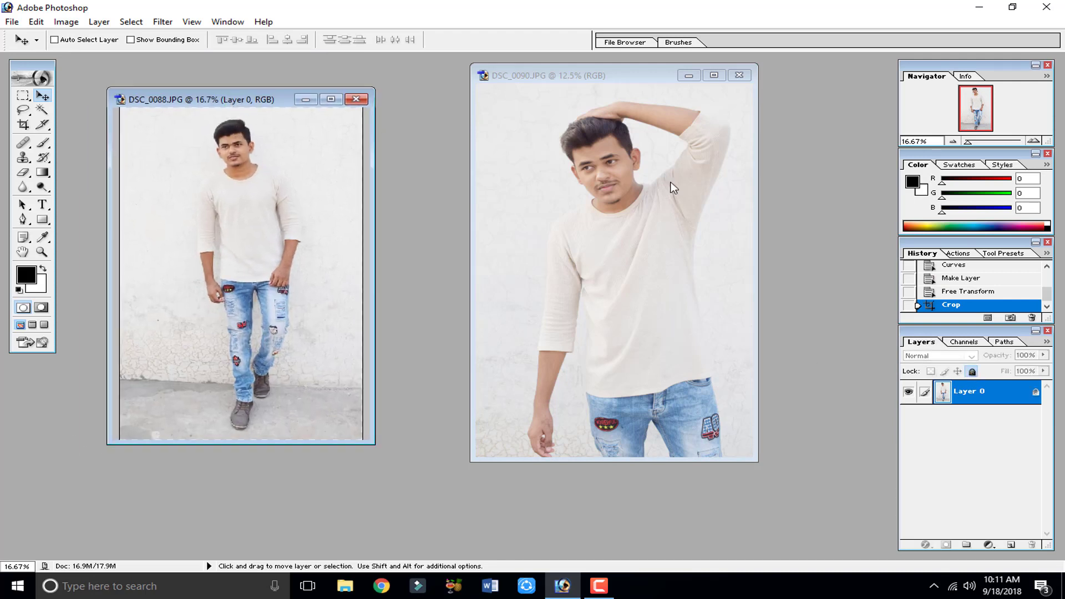
Close the DSC_0090.JPG photo and maximize the DSC_0088.JPG document window
{"action": "left_click", "coordinate": [673, 223]}
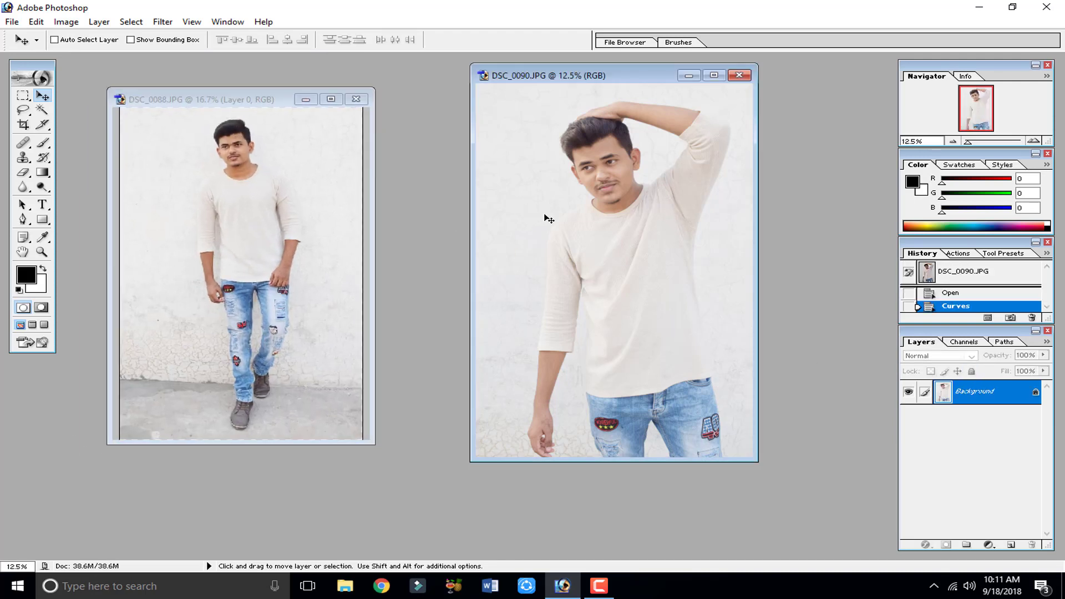
{"action": "left_click", "coordinate": [222, 217]}
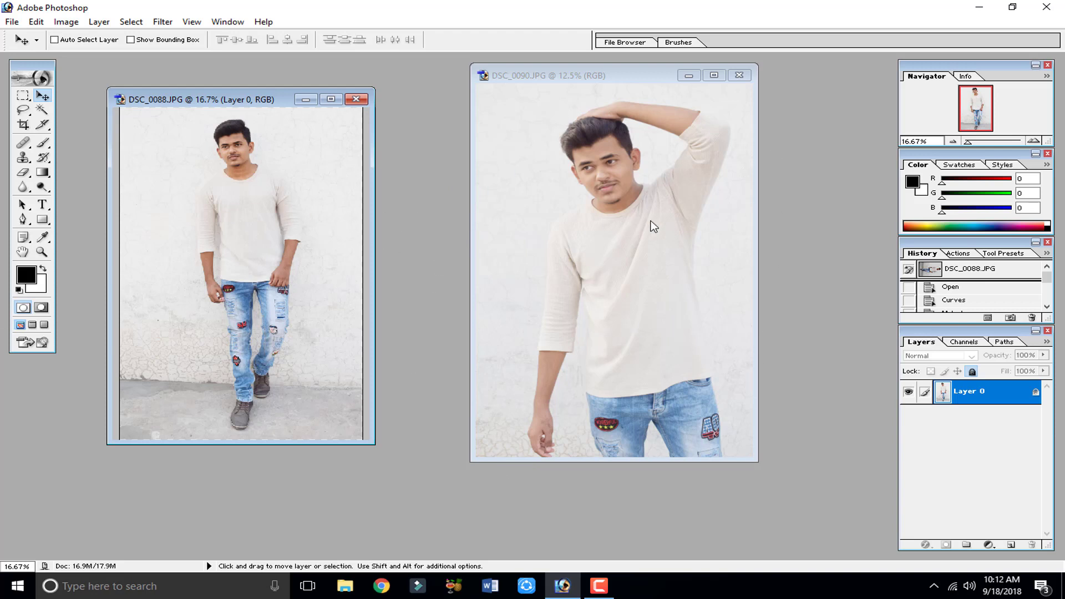
{"action": "left_click", "coordinate": [739, 78]}
{"action": "left_click", "coordinate": [535, 229]}
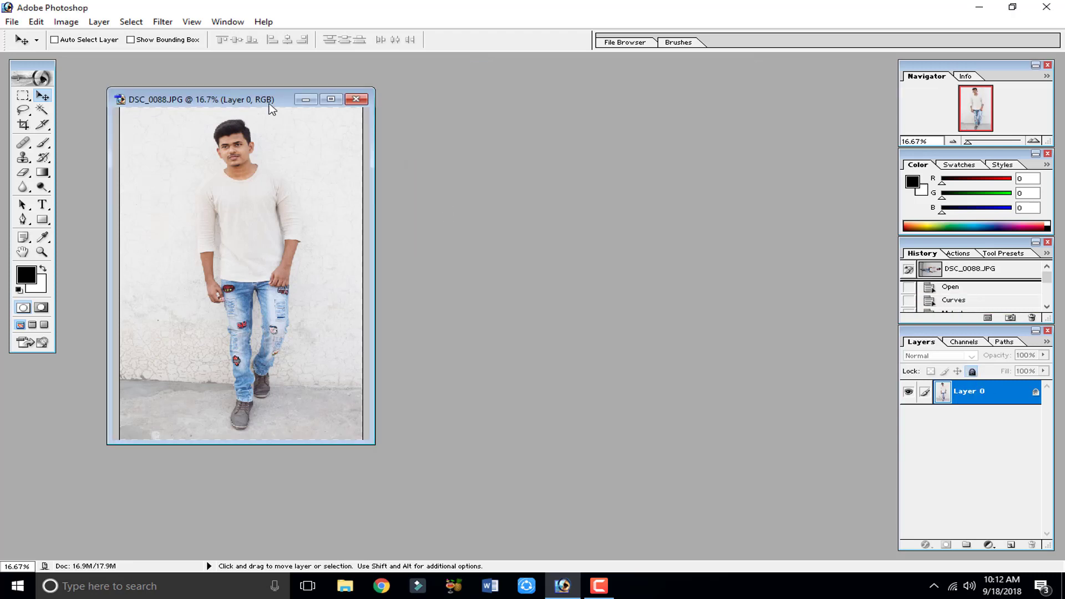
{"action": "left_click_drag", "start_coordinate": [271, 109], "coordinate": [521, 107]}
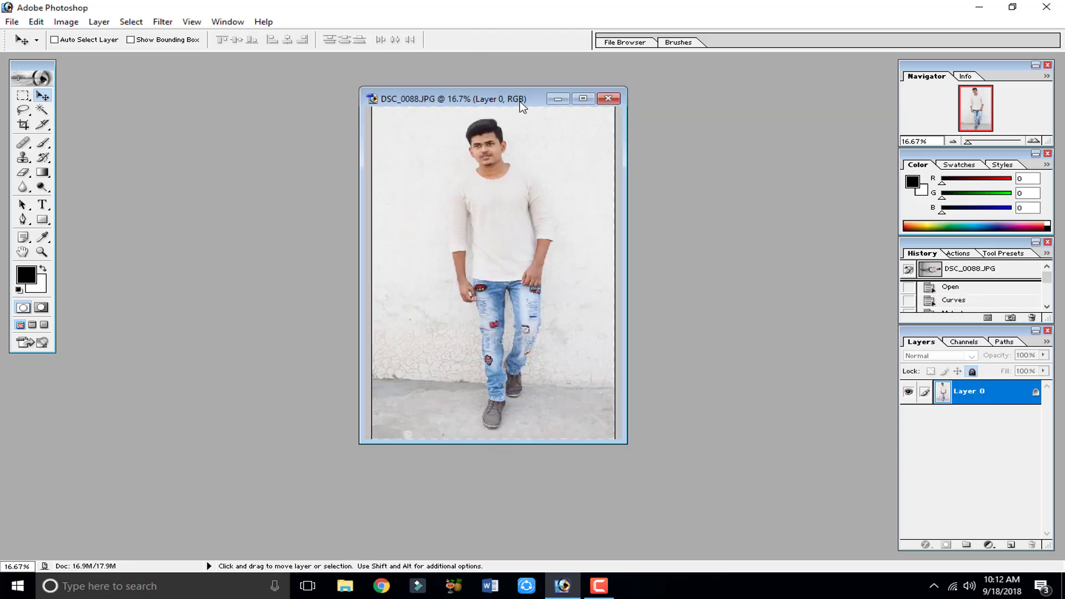
{"action": "left_click", "coordinate": [584, 99]}
Switch from the Lasso to the Polygonal Lasso tool for outlining the man in DSC_0088.JPG
{"action": "key", "text": "ctrl+plus"}
{"action": "key", "text": "ctrl+plus"}
{"action": "key", "text": "ctrl+plus"}
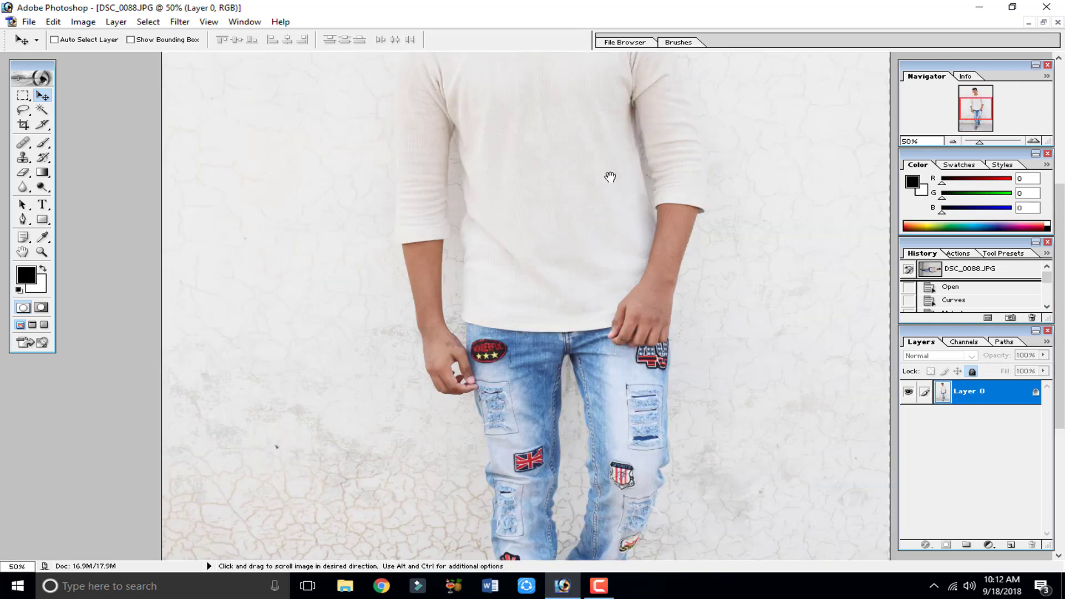
{"action": "left_click_drag", "start_coordinate": [610, 177], "coordinate": [571, 403]}
{"action": "left_click_drag", "start_coordinate": [539, 304], "coordinate": [523, 358]}
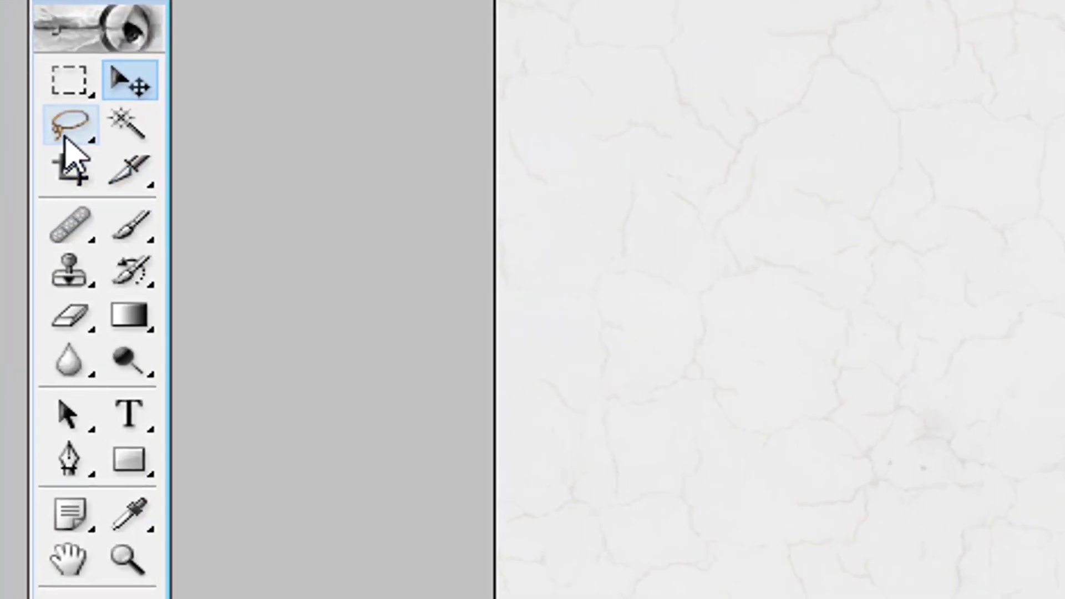
{"action": "left_click", "coordinate": [23, 110]}
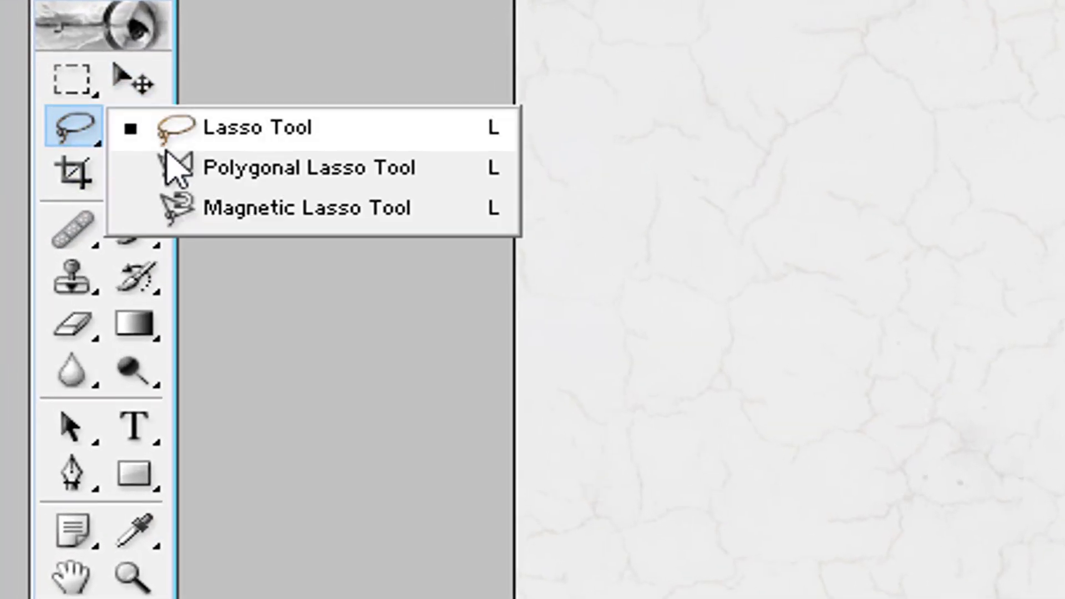
{"action": "left_click", "coordinate": [167, 149]}
{"action": "right_click", "coordinate": [81, 134]}
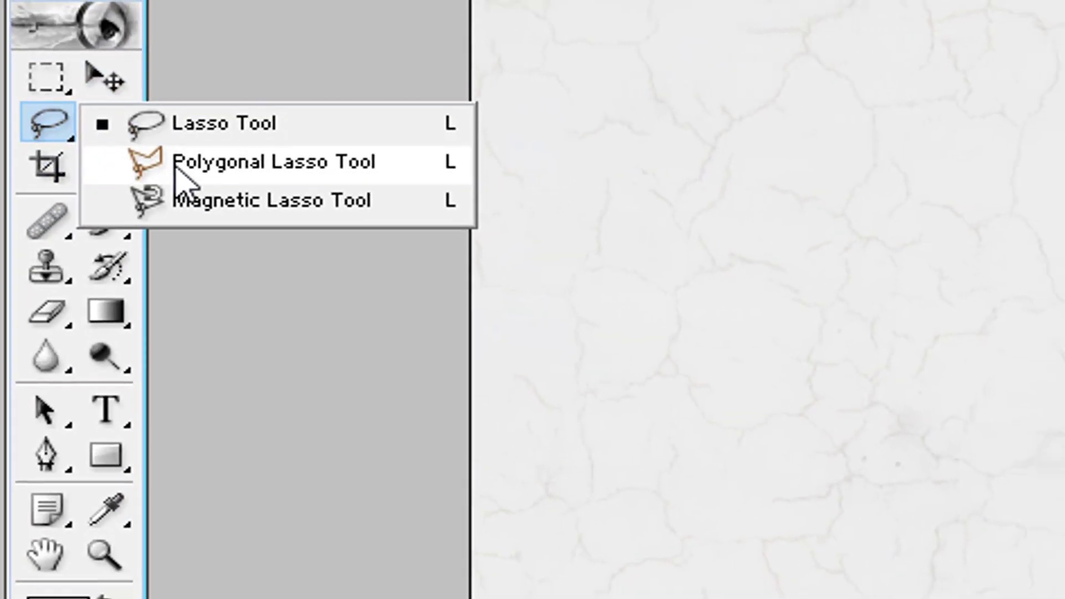
{"action": "left_click", "coordinate": [175, 168]}
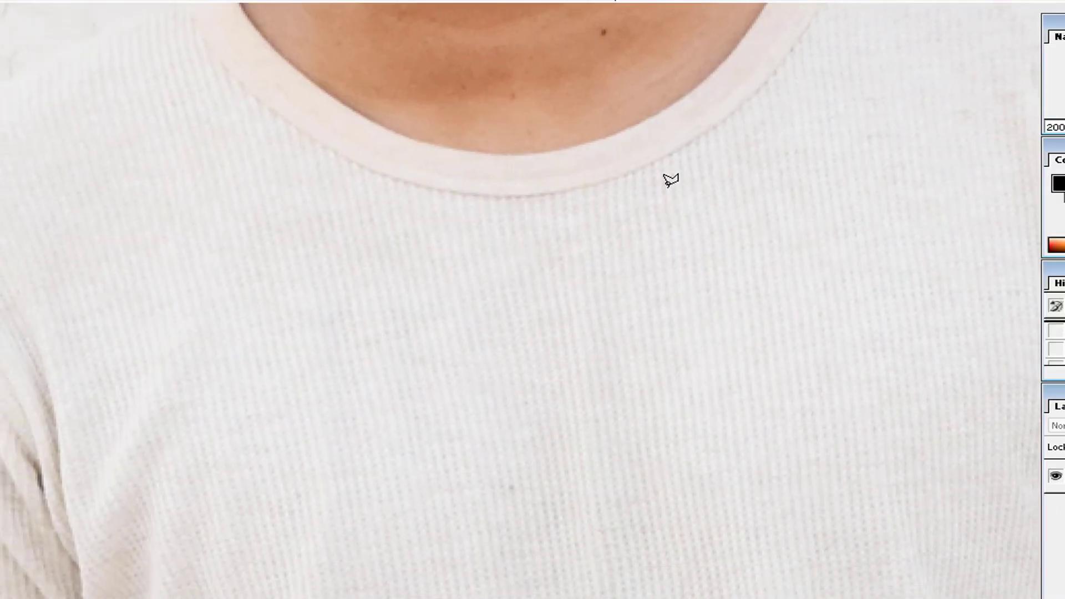
Try outlining the man's sleeve, shoulder and neck edge with the Polygonal Lasso, and abandon the unfinished outline
{"action": "left_click_drag", "start_coordinate": [670, 181], "coordinate": [128, 234]}
{"action": "left_click_drag", "start_coordinate": [689, 231], "coordinate": [186, 152]}
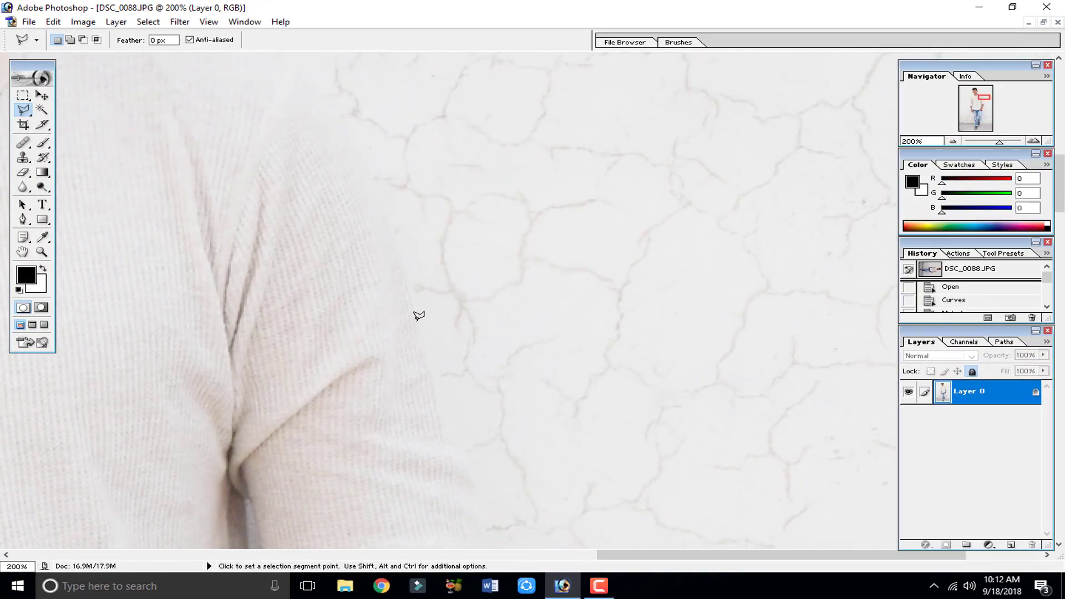
{"action": "left_click", "coordinate": [419, 324]}
{"action": "left_click", "coordinate": [401, 264]}
{"action": "left_click", "coordinate": [371, 189]}
{"action": "left_click", "coordinate": [343, 129]}
{"action": "left_click", "coordinate": [311, 89]}
{"action": "left_click", "coordinate": [279, 59]}
{"action": "left_click_drag", "start_coordinate": [291, 85], "coordinate": [377, 268]}
{"action": "left_click", "coordinate": [307, 211]}
{"action": "left_click", "coordinate": [214, 181]}
{"action": "left_click", "coordinate": [102, 158]}
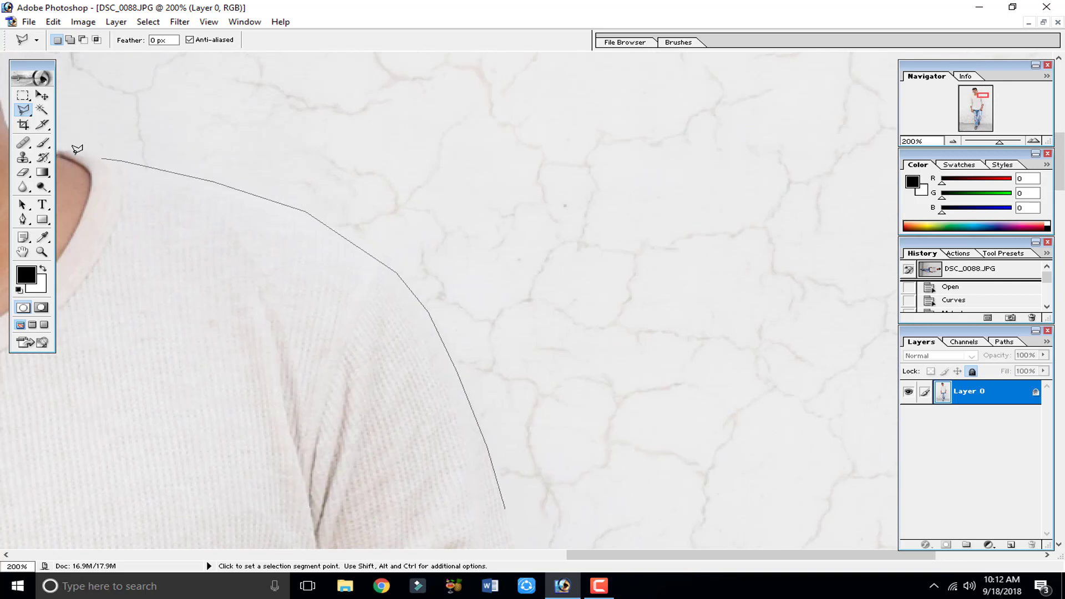
{"action": "left_click_drag", "start_coordinate": [77, 149], "coordinate": [270, 197]}
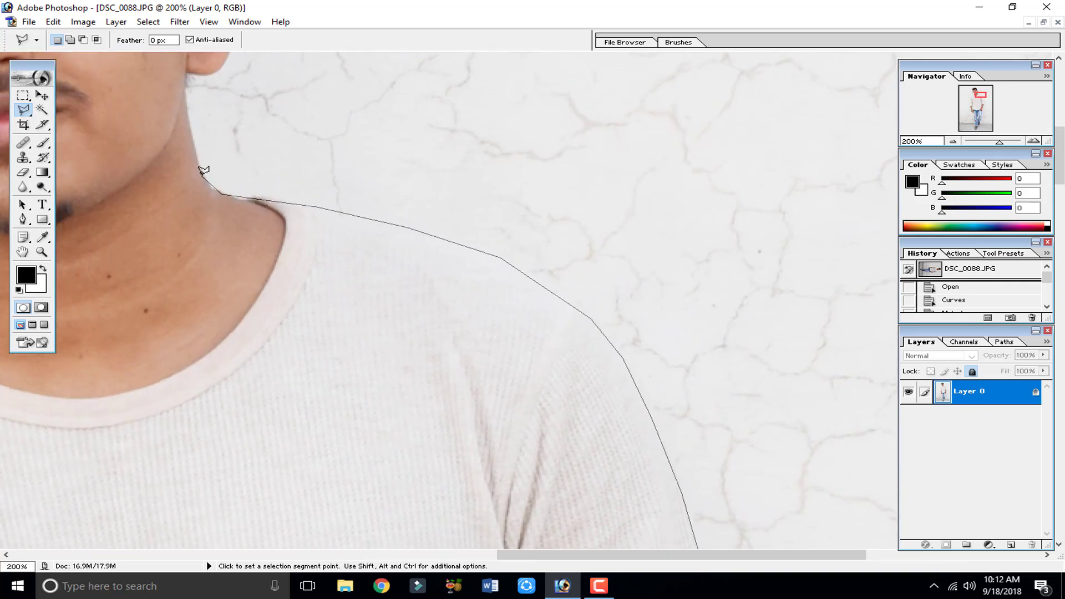
{"action": "key", "text": "Escape"}
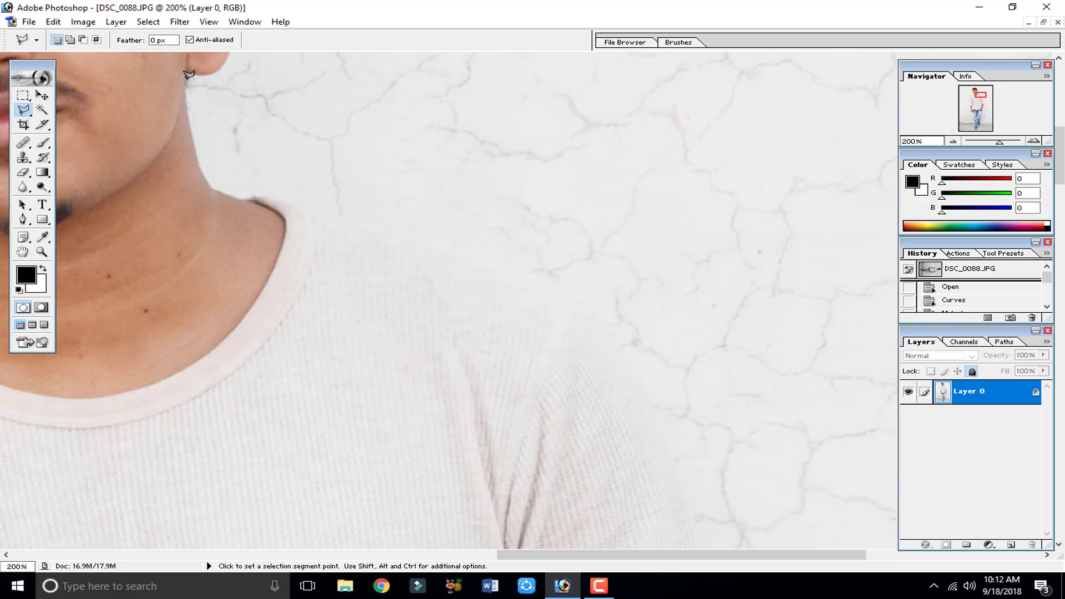
{"action": "key", "text": "ctrl+minus"}
{"action": "key", "text": "ctrl+minus"}
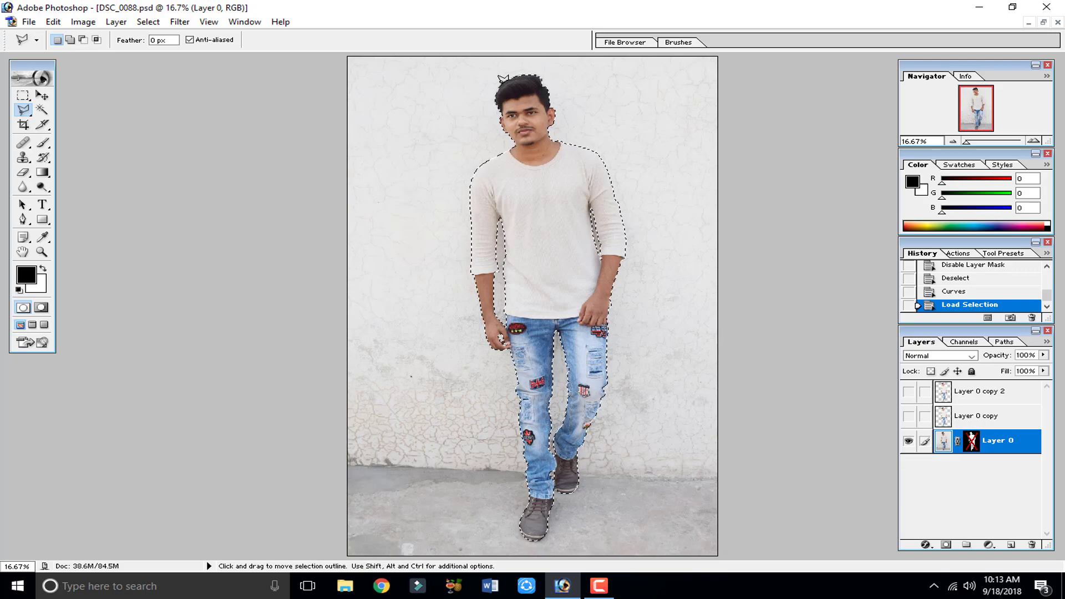
Examine the selection outline around the man up close, from the hand and jeans down to the shoes
{"action": "key", "text": "ctrl+plus"}
{"action": "key", "text": "ctrl+plus"}
{"action": "key", "text": "ctrl+plus"}
{"action": "key", "text": "ctrl+plus"}
{"action": "key", "text": "ctrl+plus"}
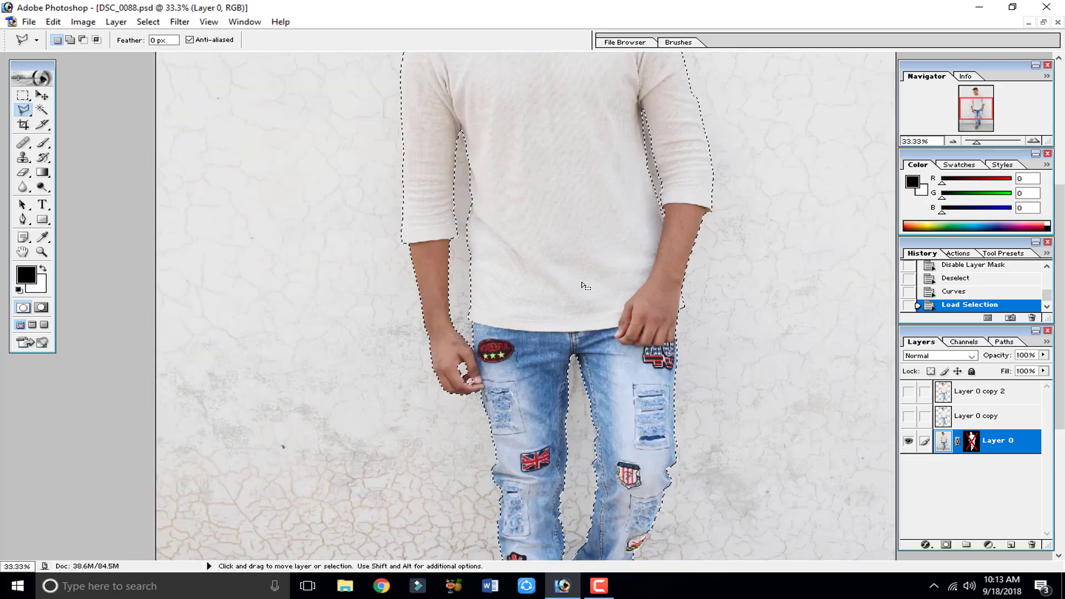
{"action": "scroll", "coordinate": [416, 347], "scroll_direction": "down", "scroll_amount": 10}
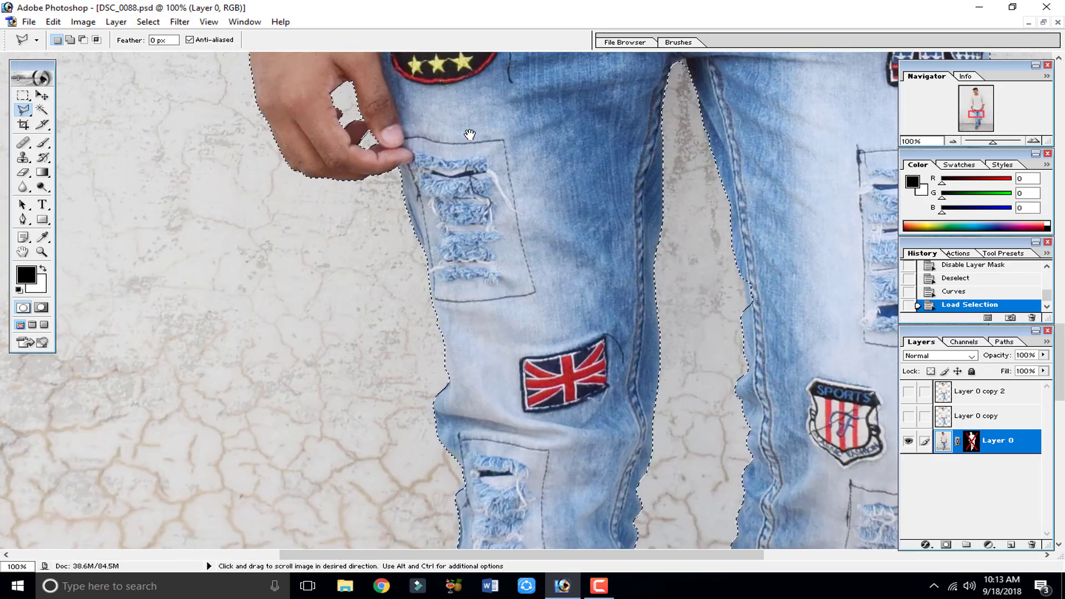
{"action": "scroll", "coordinate": [492, 313], "scroll_direction": "down", "scroll_amount": 10}
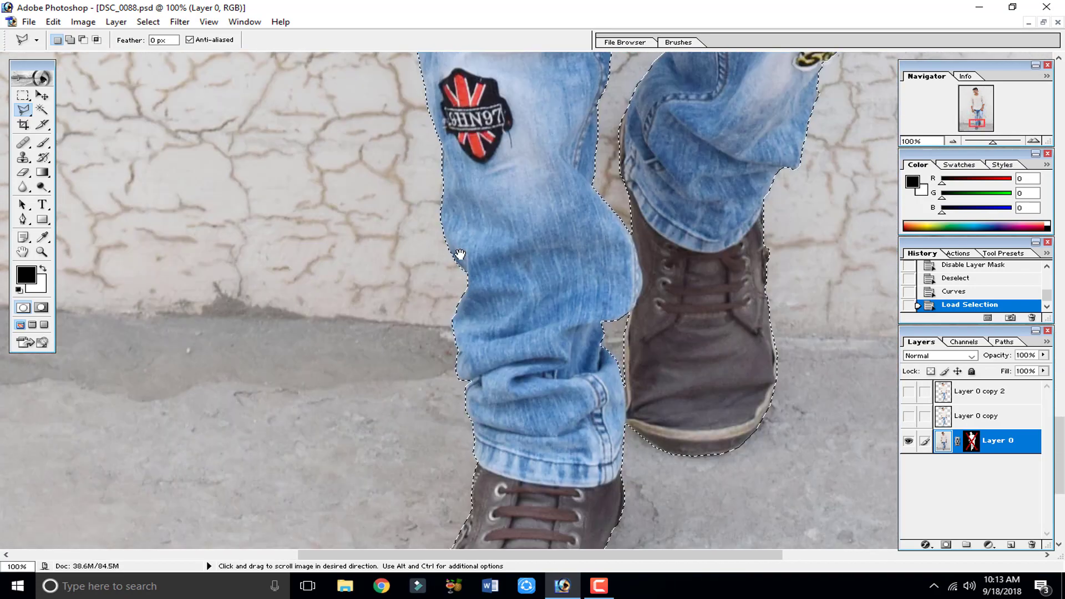
{"action": "scroll", "coordinate": [459, 328], "scroll_direction": "down", "scroll_amount": 5}
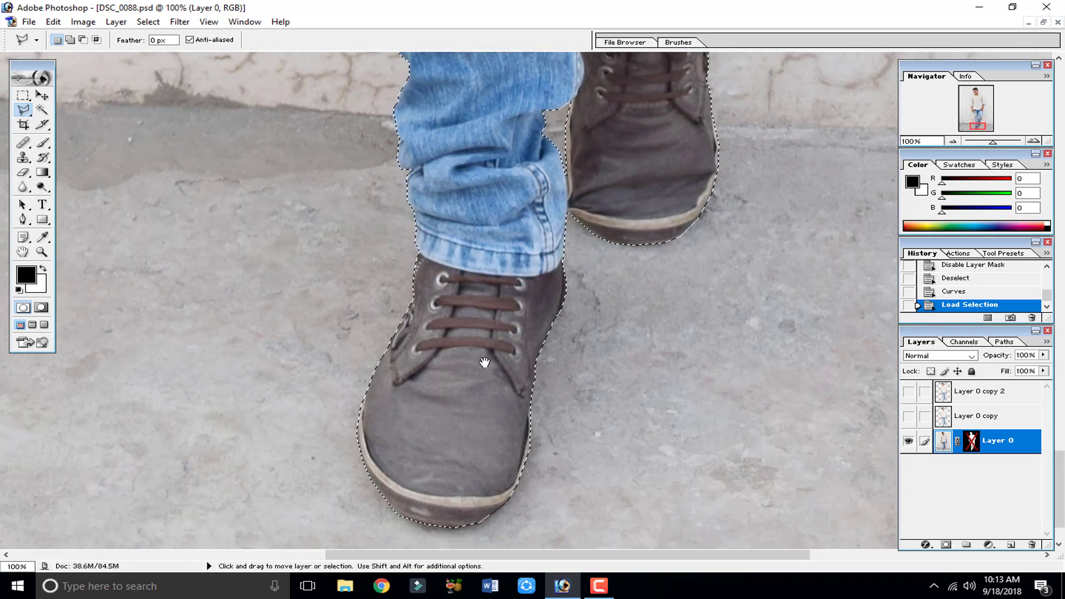
{"action": "key", "text": "ctrl+minus"}
{"action": "key", "text": "ctrl+minus"}
{"action": "key", "text": "ctrl+minus"}
{"action": "key", "text": "ctrl+minus"}
{"action": "key", "text": "ctrl+minus"}
{"action": "key", "text": "ctrl+minus"}
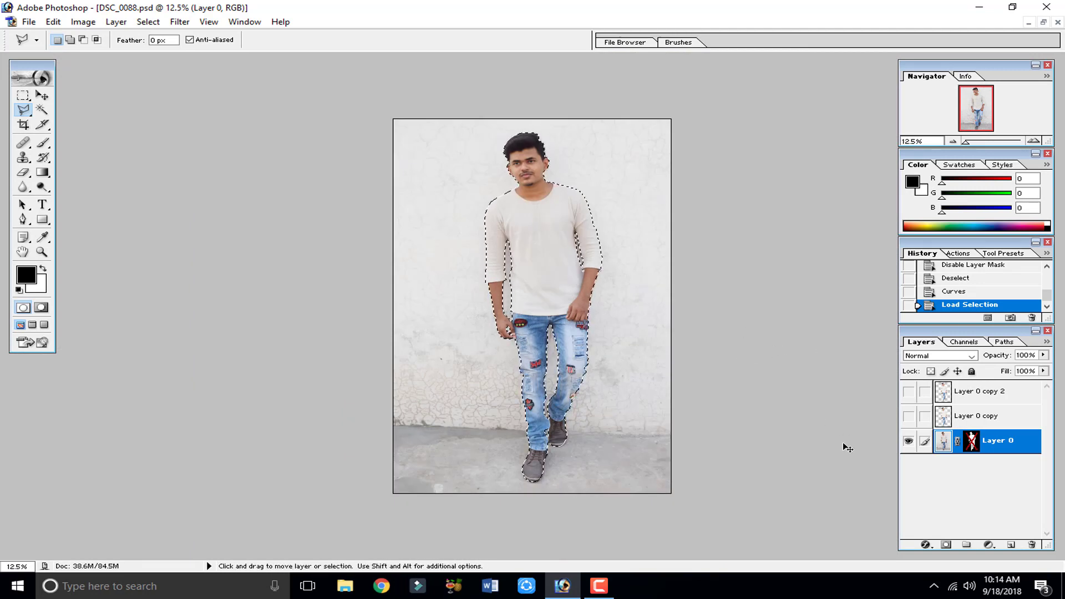
Copy the selected man from Layer 0 onto a new layer and hide Layer 0
{"action": "key", "text": "ctrl+j"}
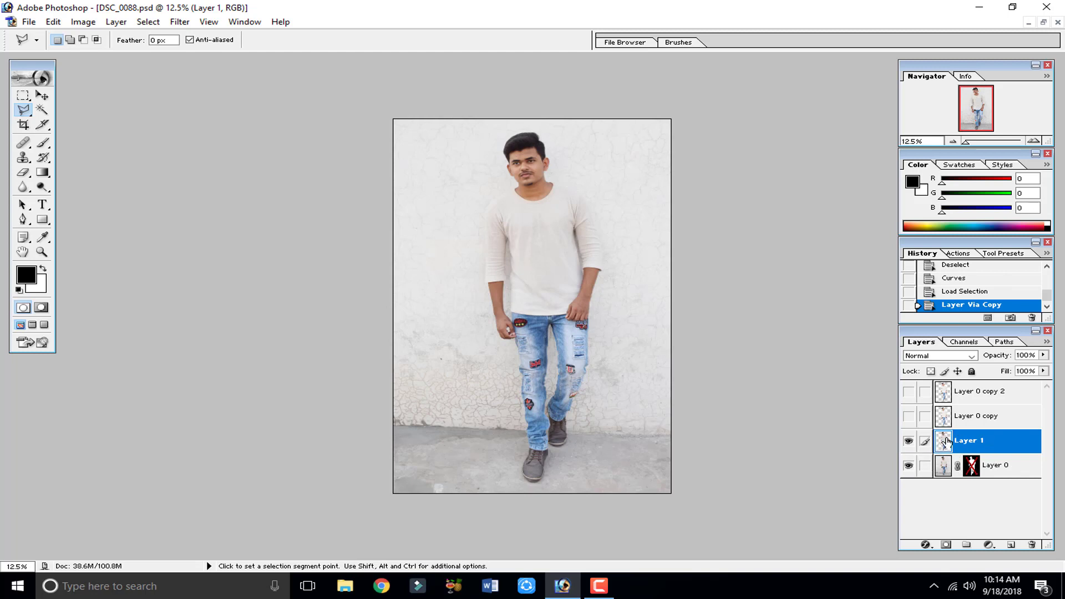
{"action": "left_click", "coordinate": [908, 466]}
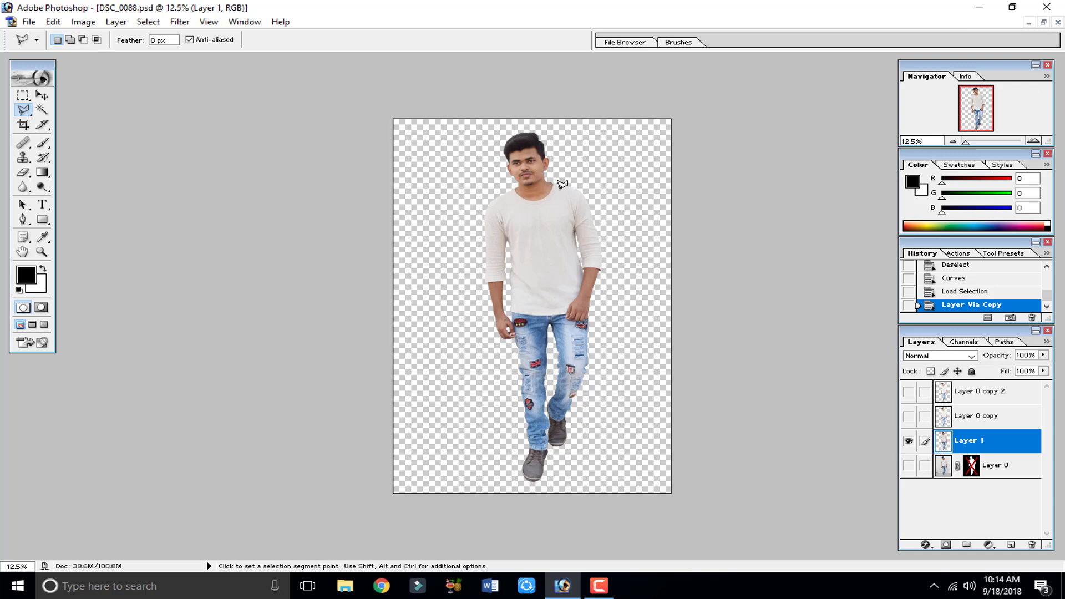
Select the man's head and neck on Layer 1 with the Magnetic Lasso, following the shirt neckline and looping around the hair
{"action": "key", "text": "ctrl+plus"}
{"action": "key", "text": "ctrl+plus"}
{"action": "key", "text": "ctrl+plus"}
{"action": "left_click_drag", "start_coordinate": [562, 184], "coordinate": [476, 583]}
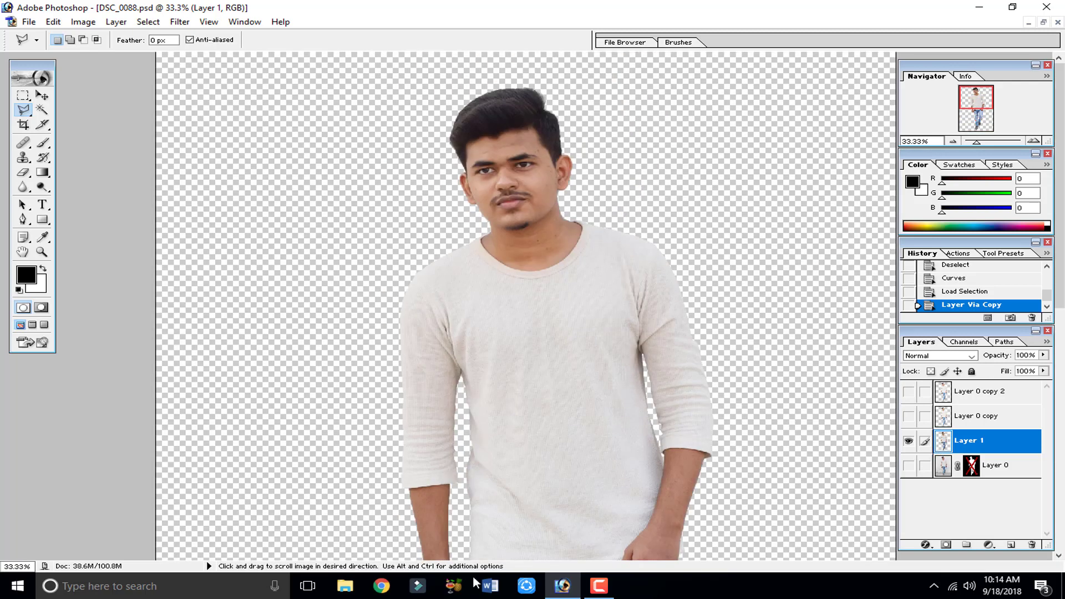
{"action": "key", "text": "ctrl+plus"}
{"action": "left_click_drag", "start_coordinate": [655, 320], "coordinate": [625, 371]}
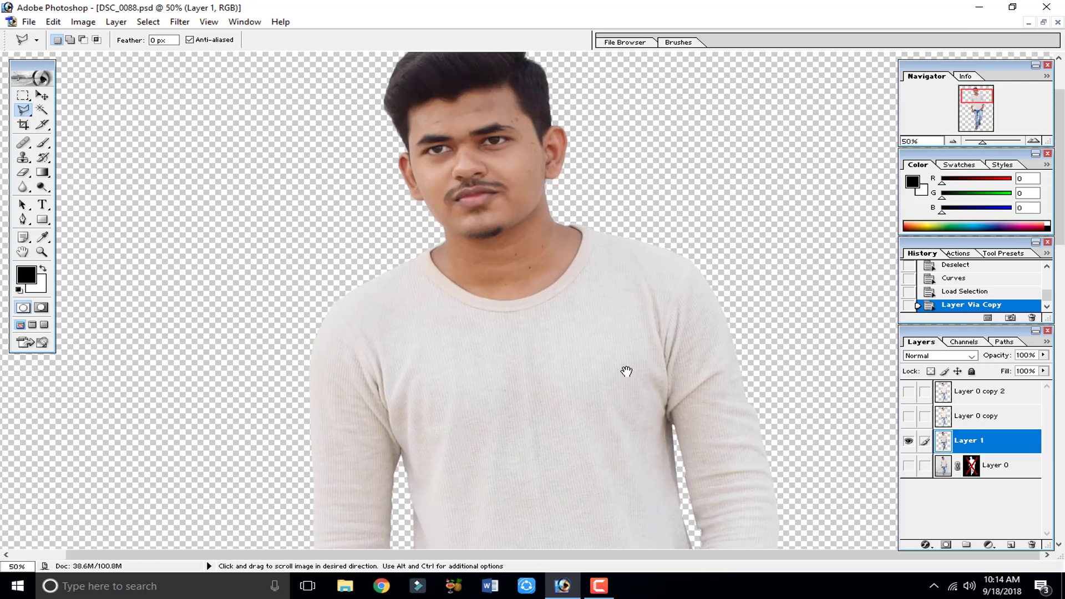
{"action": "left_click", "coordinate": [23, 110]}
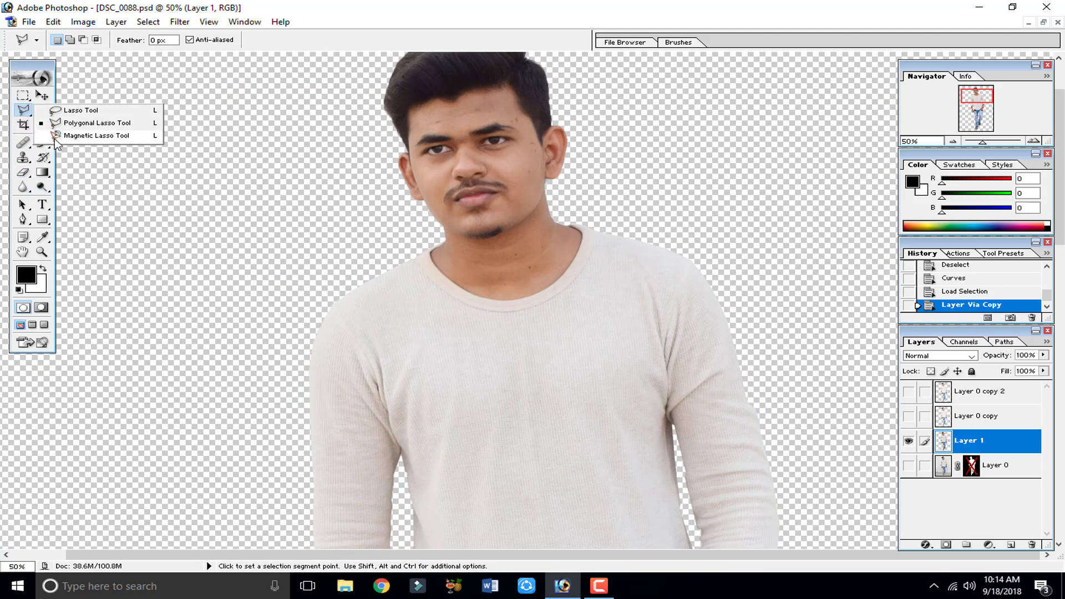
{"action": "left_click", "coordinate": [59, 125]}
{"action": "left_click", "coordinate": [23, 110]}
{"action": "left_click", "coordinate": [88, 136]}
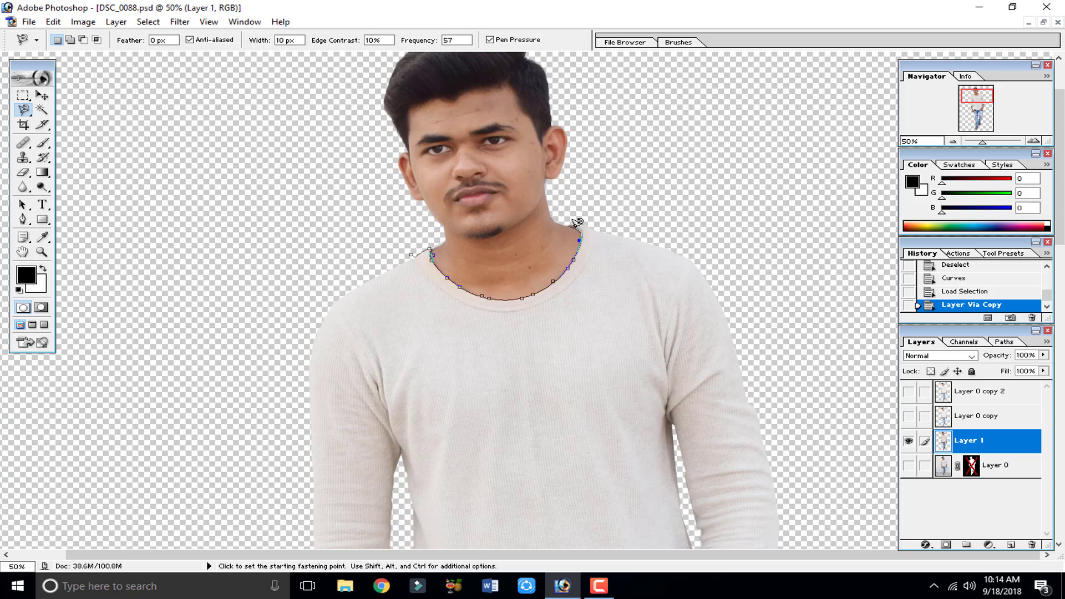
{"action": "left_click_drag", "start_coordinate": [592, 89], "coordinate": [599, 169]}
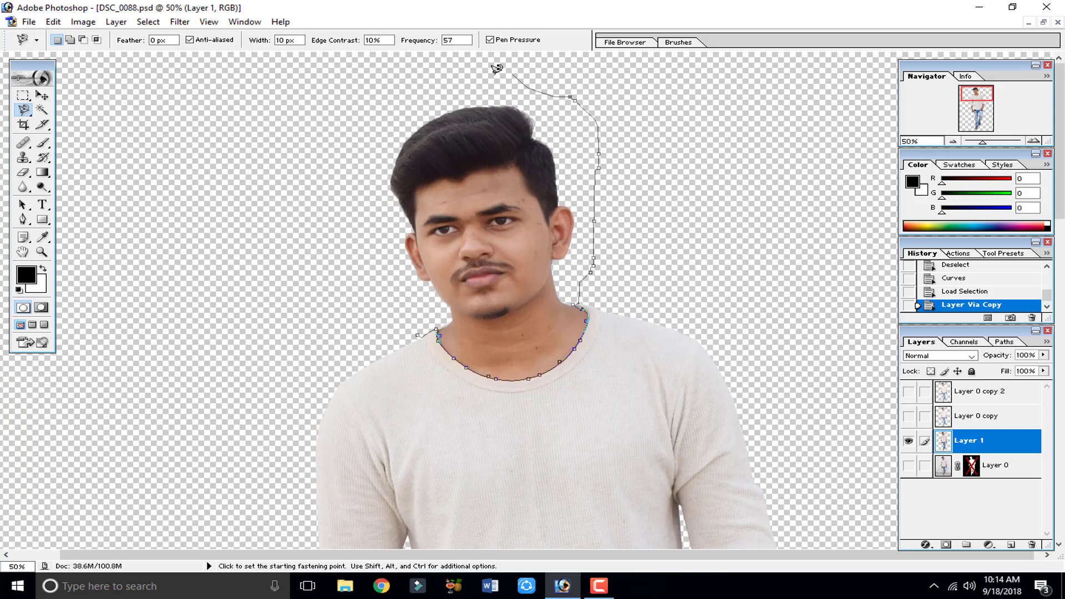
{"action": "double_click", "coordinate": [369, 305]}
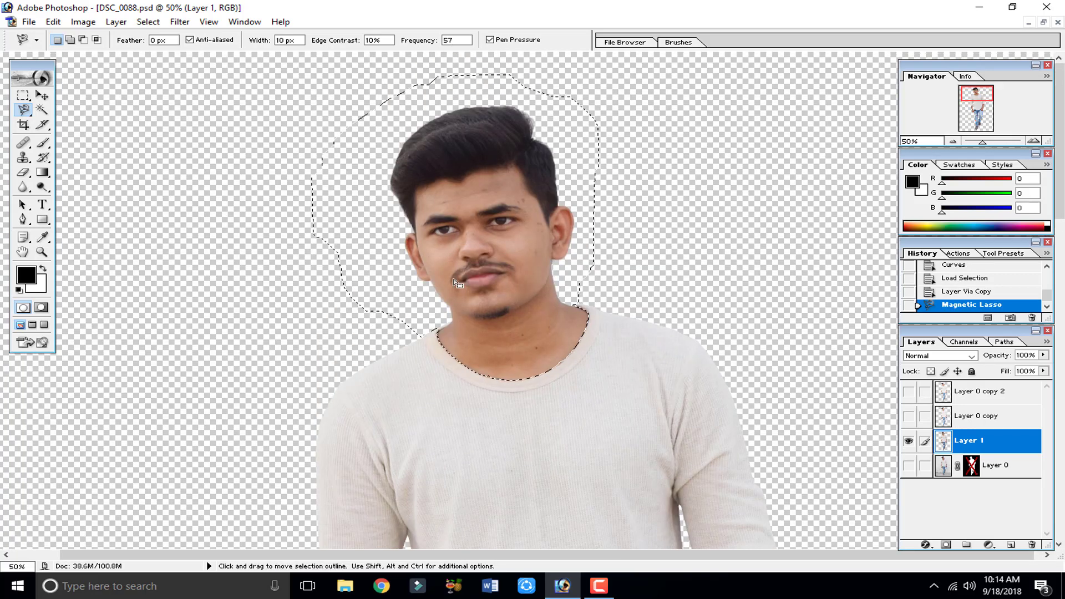
Brighten the selected face and neck with a Curves adjustment on the RGB channel, setting input 77 to output 120
{"action": "left_click", "coordinate": [83, 21]}
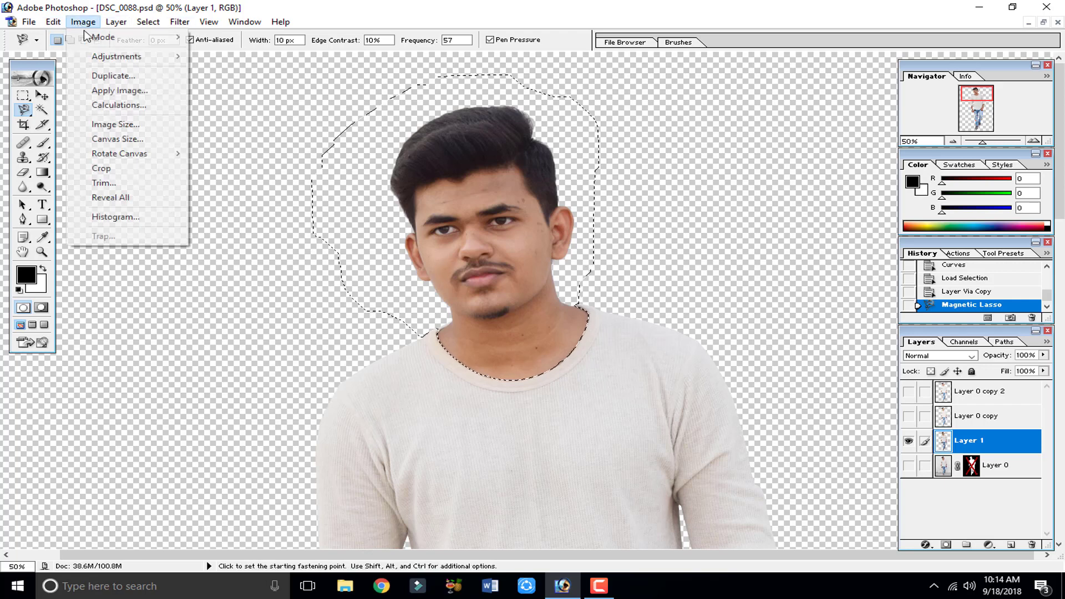
{"action": "mouse_move", "coordinate": [127, 56]}
{"action": "left_click", "coordinate": [239, 115]}
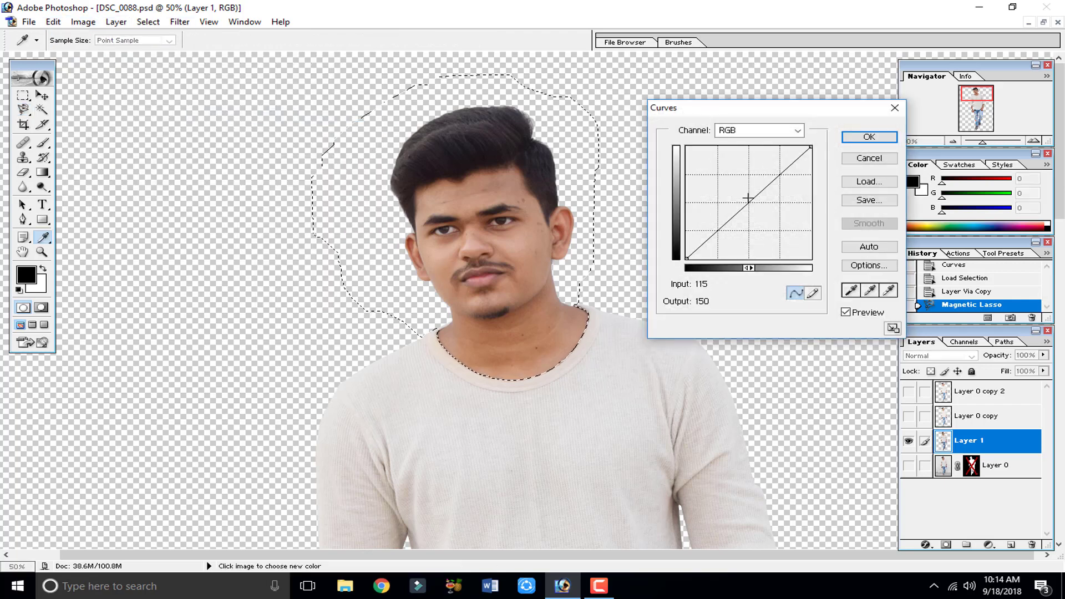
{"action": "mouse_move", "coordinate": [735, 202]}
{"action": "left_mouse_down"}
{"action": "mouse_move", "coordinate": [723, 191]}
{"action": "mouse_move", "coordinate": [724, 205]}
{"action": "left_mouse_up"}
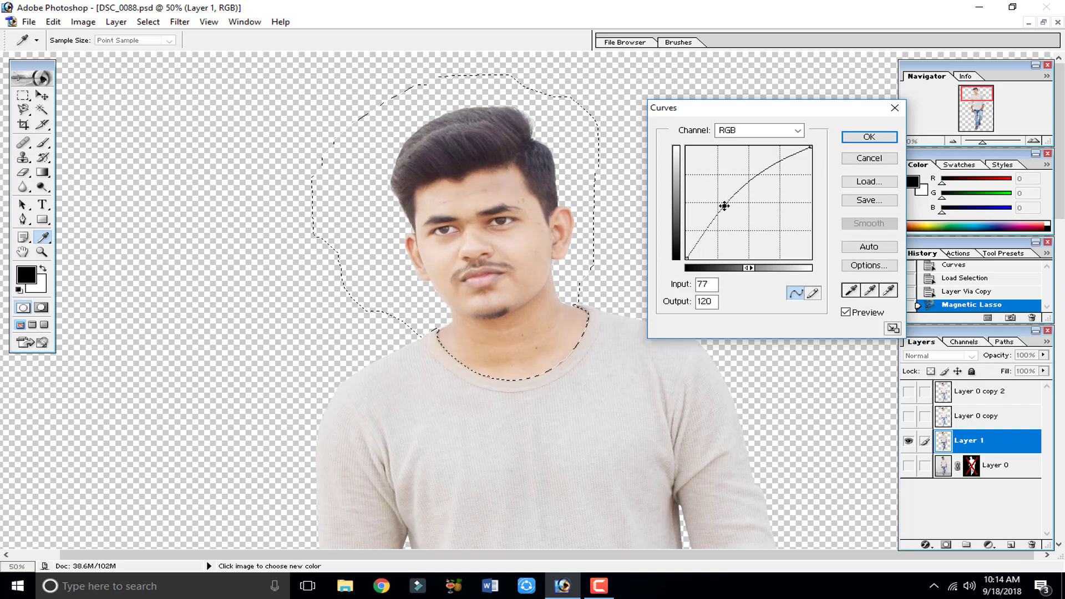
{"action": "left_click", "coordinate": [865, 138]}
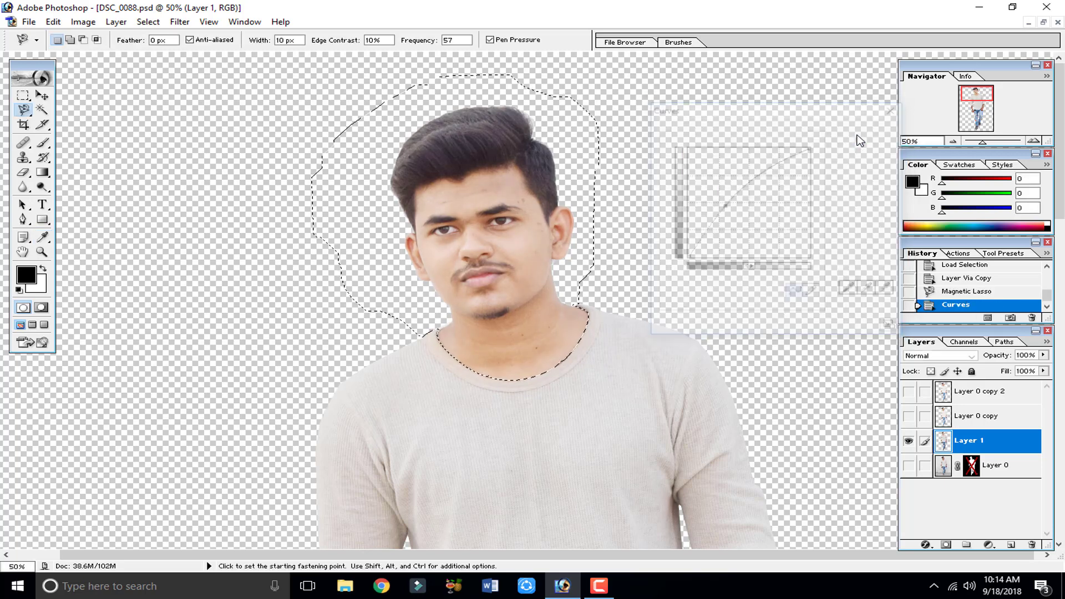
Clear the selection and patch the lines across the man's forehead from clean skin with the Patch tool set to Source
{"action": "key", "text": "ctrl+d"}
{"action": "key", "text": "ctrl+plus"}
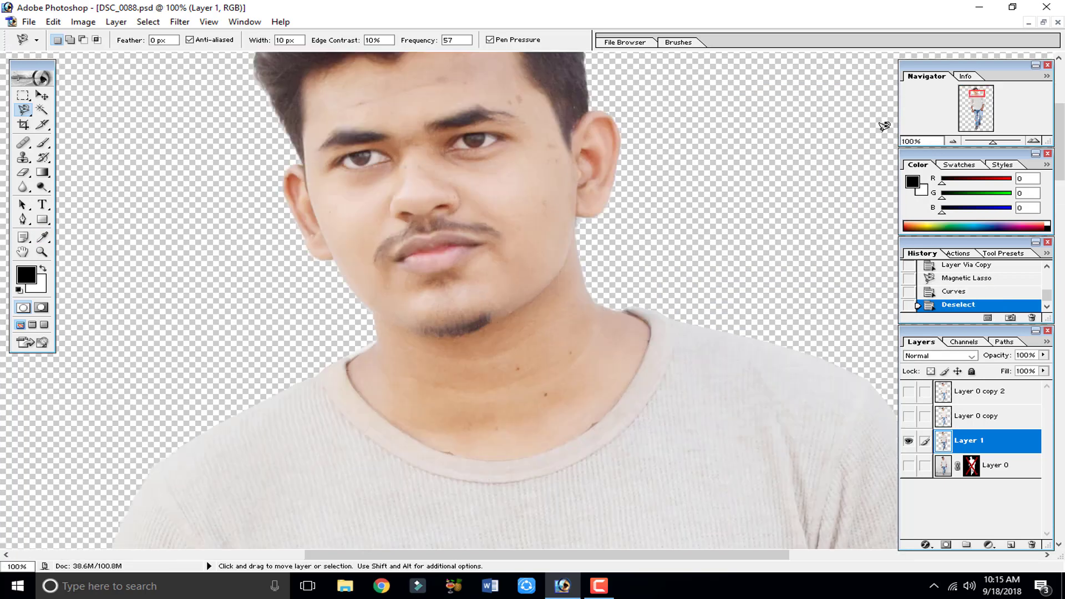
{"action": "key", "text": "ctrl+plus"}
{"action": "left_click_drag", "start_coordinate": [887, 126], "coordinate": [670, 320]}
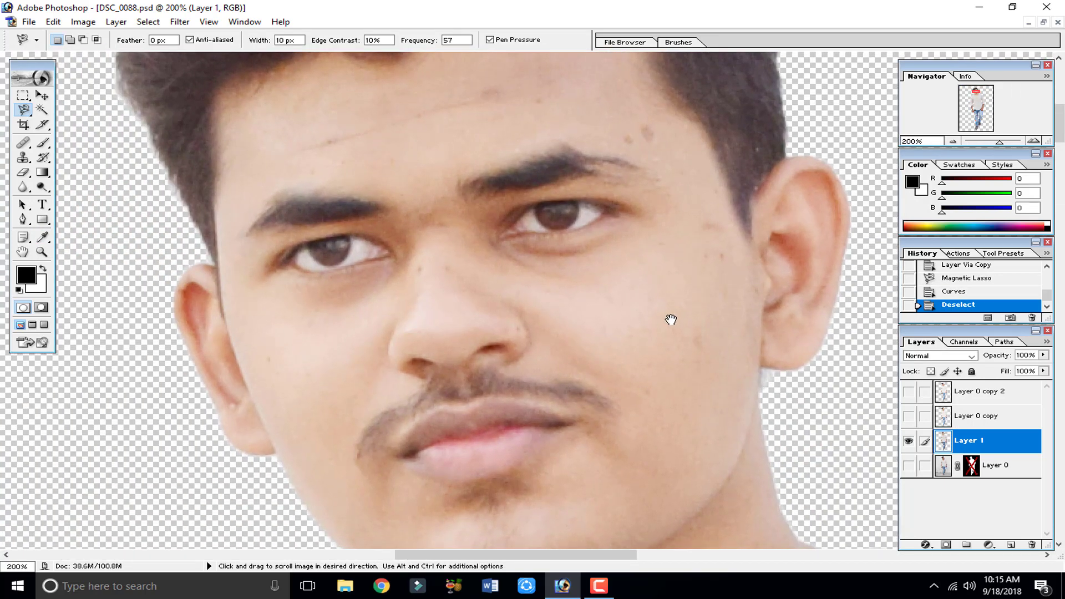
{"action": "left_click", "coordinate": [24, 143]}
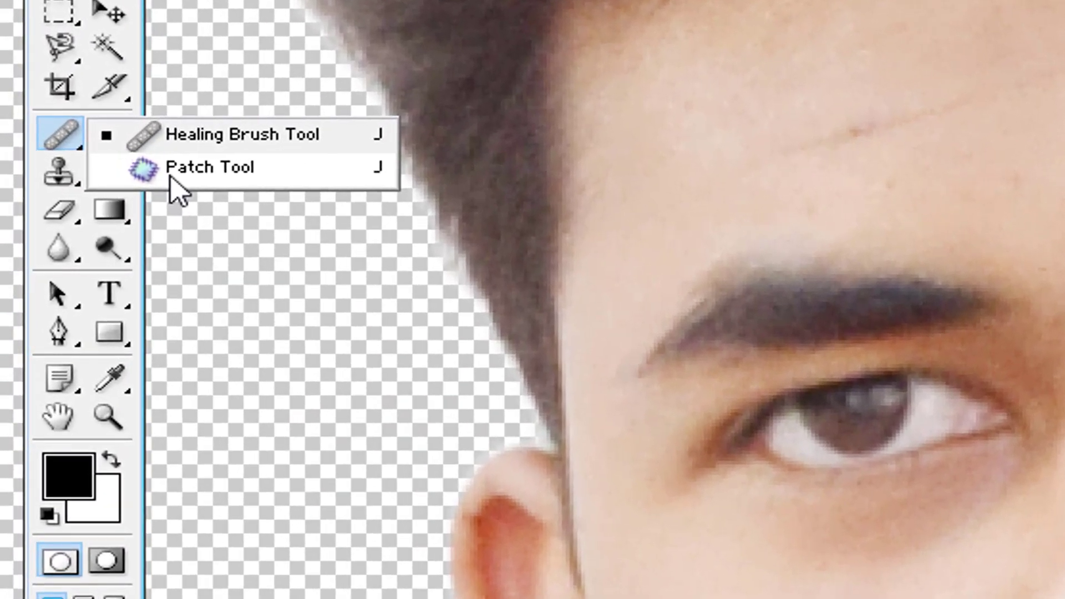
{"action": "left_click", "coordinate": [172, 177]}
{"action": "mouse_move", "coordinate": [272, 174]}
{"action": "left_mouse_down"}
{"action": "mouse_move", "coordinate": [392, 95]}
{"action": "mouse_move", "coordinate": [515, 72]}
{"action": "mouse_move", "coordinate": [504, 131]}
{"action": "mouse_move", "coordinate": [305, 152]}
{"action": "mouse_move", "coordinate": [272, 172]}
{"action": "left_mouse_up"}
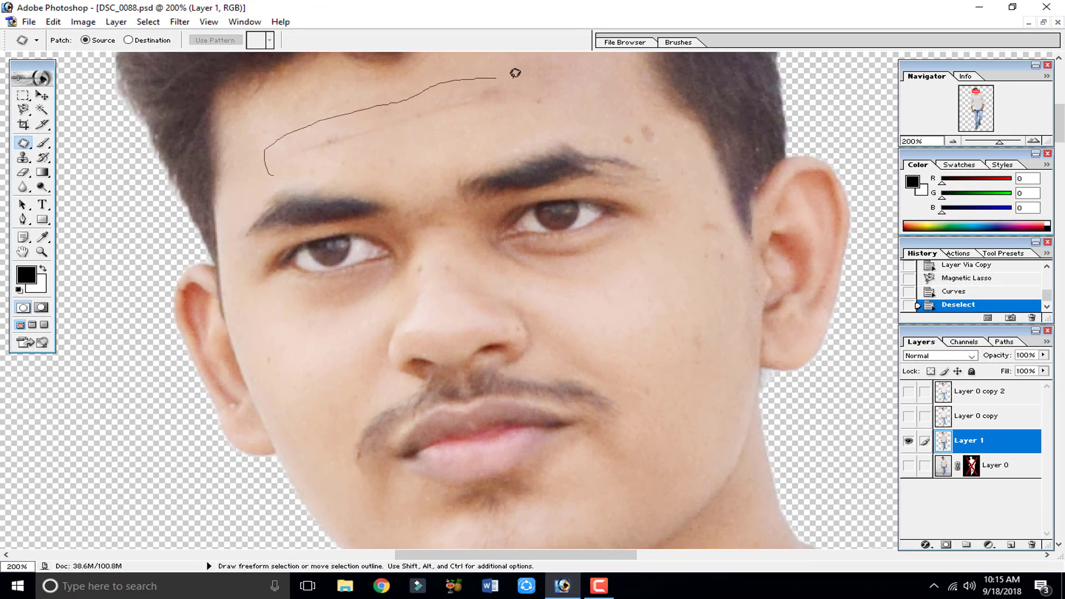
{"action": "left_click_drag", "start_coordinate": [423, 135], "coordinate": [443, 119]}
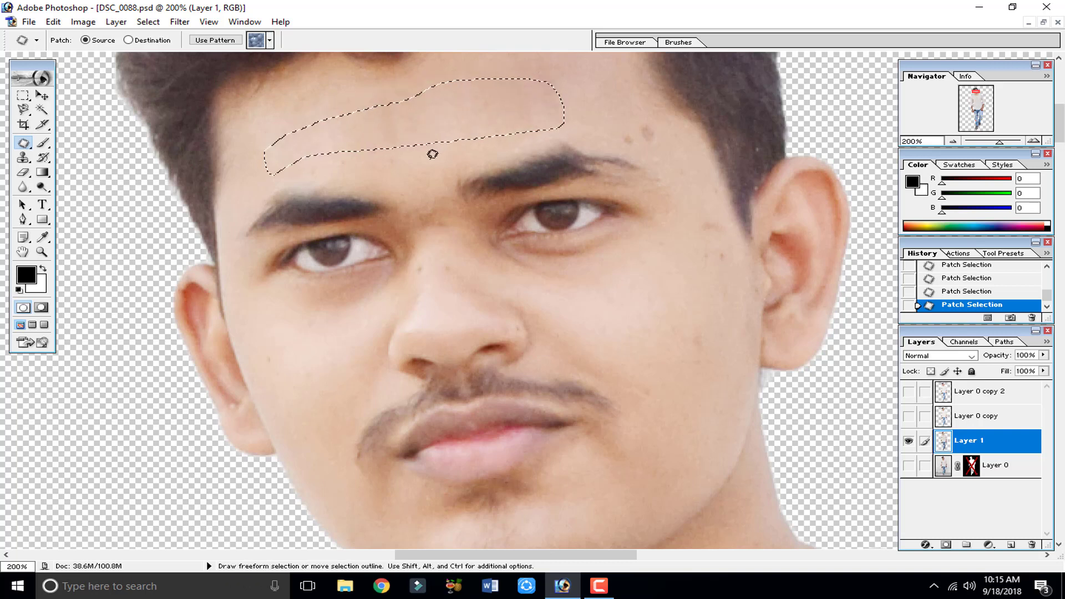
Patch the dark spots above the outer eyebrow and the remaining marks on the forehead, clearing the selection when done
{"action": "left_click", "coordinate": [441, 184]}
{"action": "mouse_move", "coordinate": [639, 110]}
{"action": "left_mouse_down"}
{"action": "mouse_move", "coordinate": [670, 125]}
{"action": "mouse_move", "coordinate": [629, 135]}
{"action": "left_mouse_up"}
{"action": "left_click_drag", "start_coordinate": [638, 131], "coordinate": [554, 116]}
{"action": "mouse_move", "coordinate": [393, 151]}
{"action": "left_mouse_down"}
{"action": "mouse_move", "coordinate": [427, 138]}
{"action": "mouse_move", "coordinate": [383, 150]}
{"action": "mouse_move", "coordinate": [432, 121]}
{"action": "left_mouse_up"}
{"action": "mouse_move", "coordinate": [361, 135]}
{"action": "left_mouse_down"}
{"action": "mouse_move", "coordinate": [365, 145]}
{"action": "mouse_move", "coordinate": [400, 133]}
{"action": "left_mouse_up"}
{"action": "mouse_move", "coordinate": [384, 179]}
{"action": "left_mouse_down"}
{"action": "mouse_move", "coordinate": [354, 180]}
{"action": "mouse_move", "coordinate": [336, 157]}
{"action": "mouse_move", "coordinate": [362, 145]}
{"action": "left_mouse_up"}
{"action": "mouse_move", "coordinate": [402, 164]}
{"action": "left_mouse_down"}
{"action": "mouse_move", "coordinate": [357, 139]}
{"action": "mouse_move", "coordinate": [369, 146]}
{"action": "mouse_move", "coordinate": [306, 145]}
{"action": "left_mouse_up"}
{"action": "left_click_drag", "start_coordinate": [351, 127], "coordinate": [387, 129]}
{"action": "key", "text": "ctrl+d"}
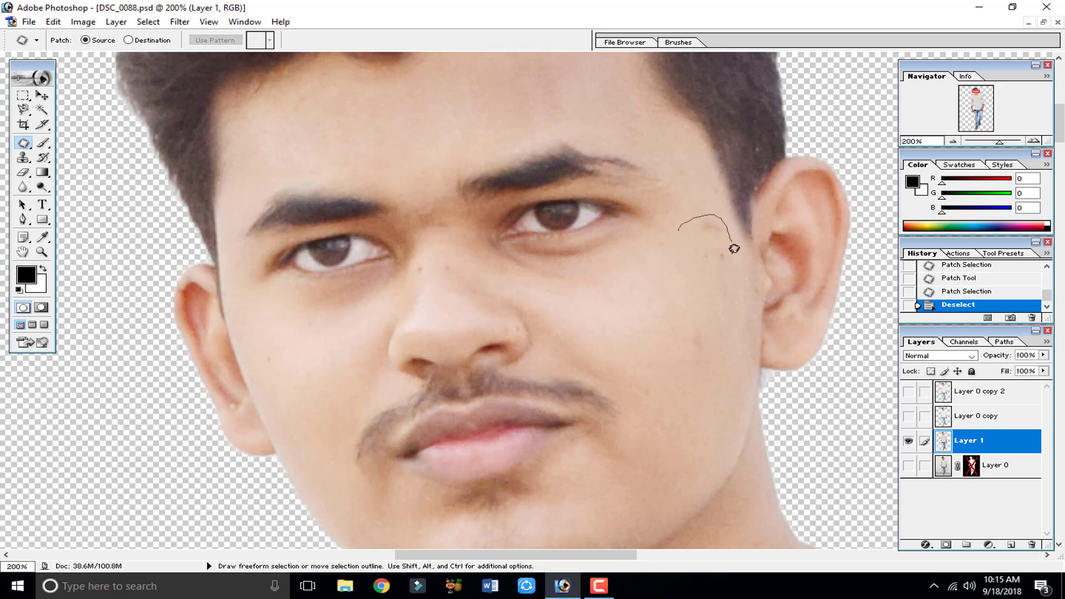
Patch the blemishes between the eye and the ear and on the cheek below with clean cheek skin
{"action": "left_click_drag", "start_coordinate": [734, 249], "coordinate": [714, 263]}
{"action": "mouse_move", "coordinate": [707, 248]}
{"action": "left_mouse_down"}
{"action": "mouse_move", "coordinate": [657, 316]}
{"action": "mouse_move", "coordinate": [646, 235]}
{"action": "mouse_move", "coordinate": [667, 260]}
{"action": "mouse_move", "coordinate": [681, 328]}
{"action": "mouse_move", "coordinate": [711, 342]}
{"action": "mouse_move", "coordinate": [693, 348]}
{"action": "left_mouse_up"}
{"action": "left_click_drag", "start_coordinate": [696, 340], "coordinate": [629, 314]}
Patch the spots on the nose bridge and on the opposite cheek near the ear, and clear the selection
{"action": "mouse_move", "coordinate": [410, 270]}
{"action": "left_mouse_down"}
{"action": "mouse_move", "coordinate": [452, 279]}
{"action": "mouse_move", "coordinate": [422, 280]}
{"action": "left_mouse_up"}
{"action": "left_click_drag", "start_coordinate": [424, 271], "coordinate": [367, 351]}
{"action": "left_click", "coordinate": [293, 373]}
{"action": "mouse_move", "coordinate": [268, 384]}
{"action": "left_mouse_down"}
{"action": "mouse_move", "coordinate": [265, 333]}
{"action": "mouse_move", "coordinate": [273, 372]}
{"action": "left_mouse_up"}
{"action": "left_click_drag", "start_coordinate": [272, 369], "coordinate": [310, 361]}
{"action": "key", "text": "ctrl+minus"}
{"action": "key", "text": "ctrl+minus"}
{"action": "key", "text": "ctrl+minus"}
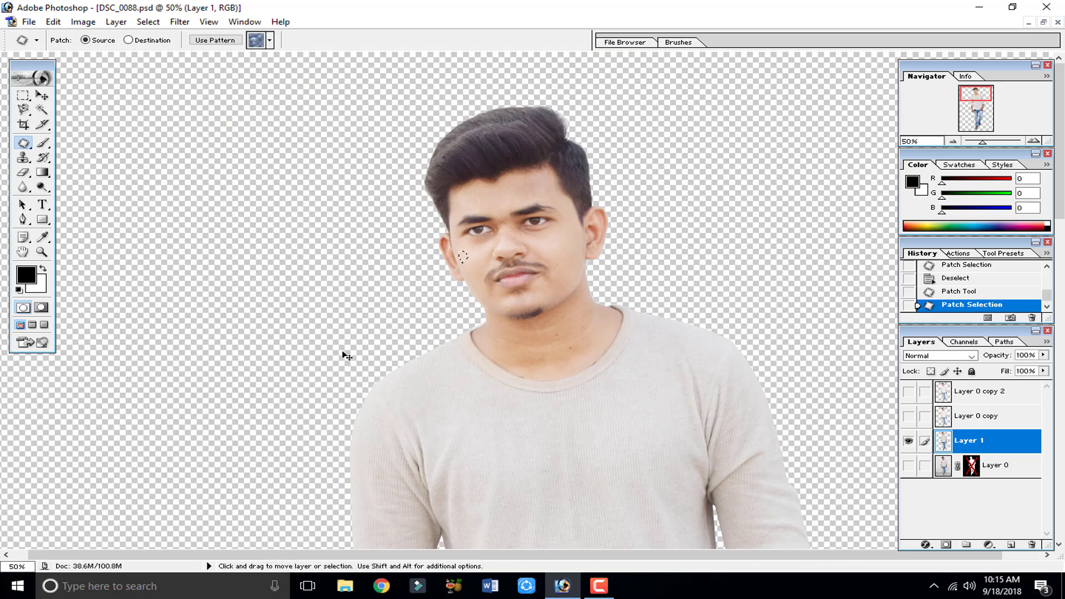
{"action": "key", "text": "ctrl+d"}
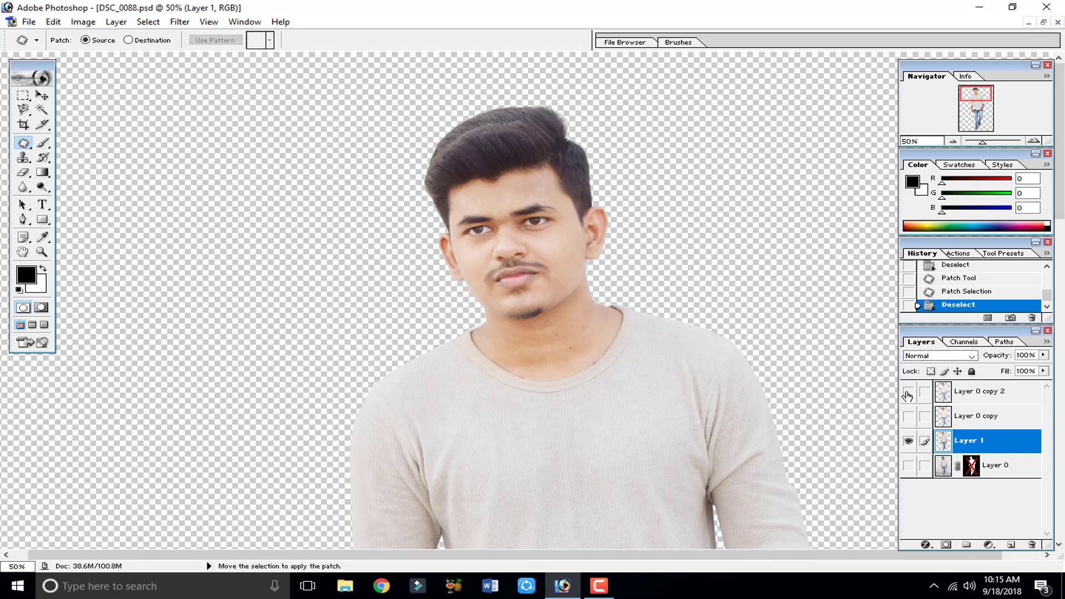
Show Layer 0 copy 2 and enlarge the DSC_0088 document as a floating window that fits the whole man
{"action": "left_click", "coordinate": [908, 394]}
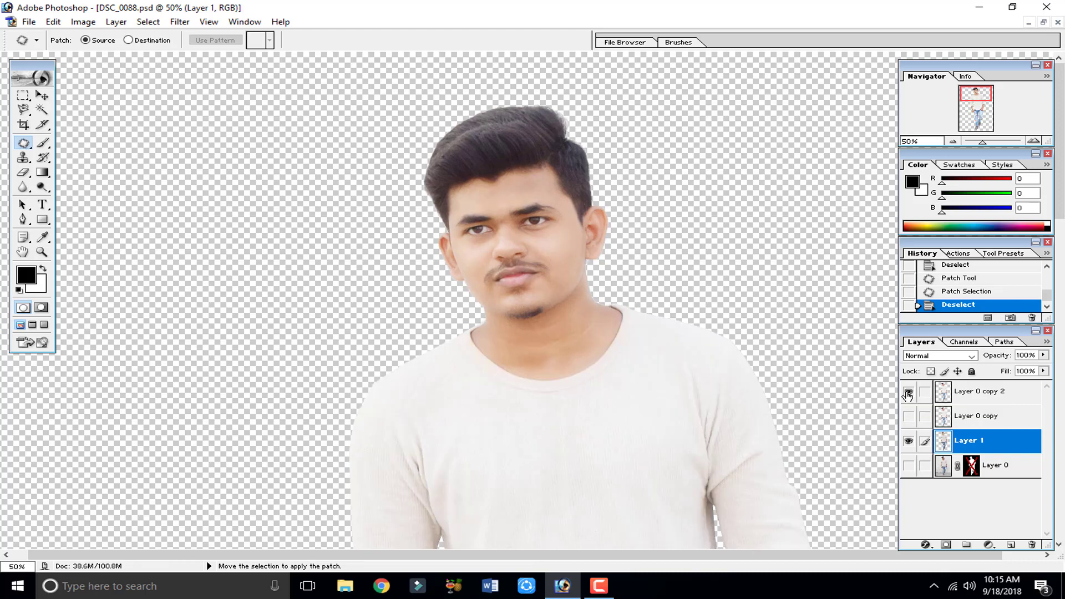
{"action": "key", "text": "ctrl+minus"}
{"action": "key", "text": "ctrl+minus"}
{"action": "key", "text": "ctrl+minus"}
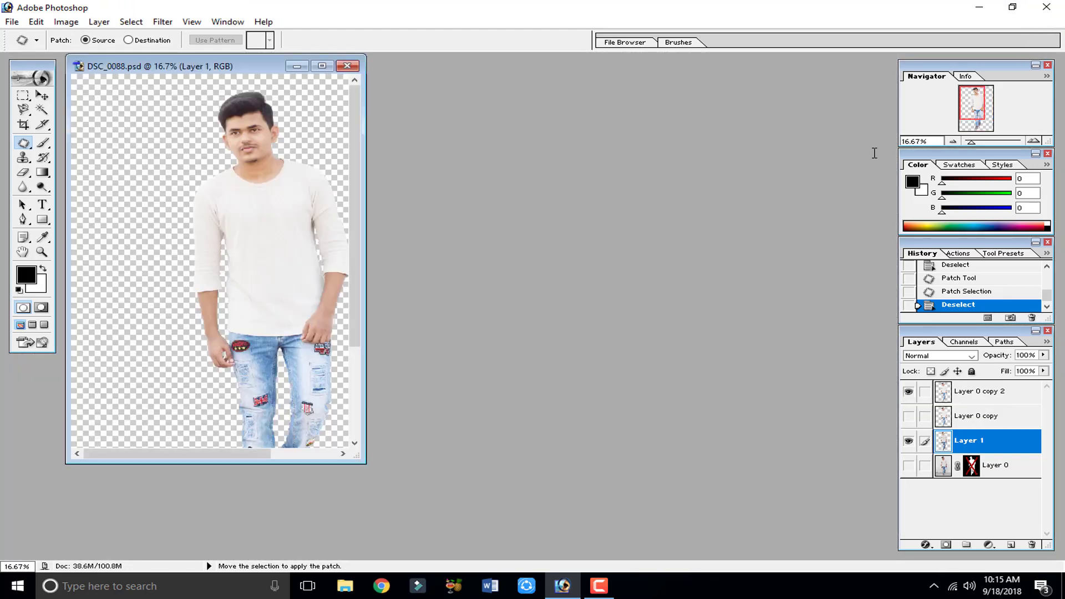
{"action": "left_click", "coordinate": [1043, 22]}
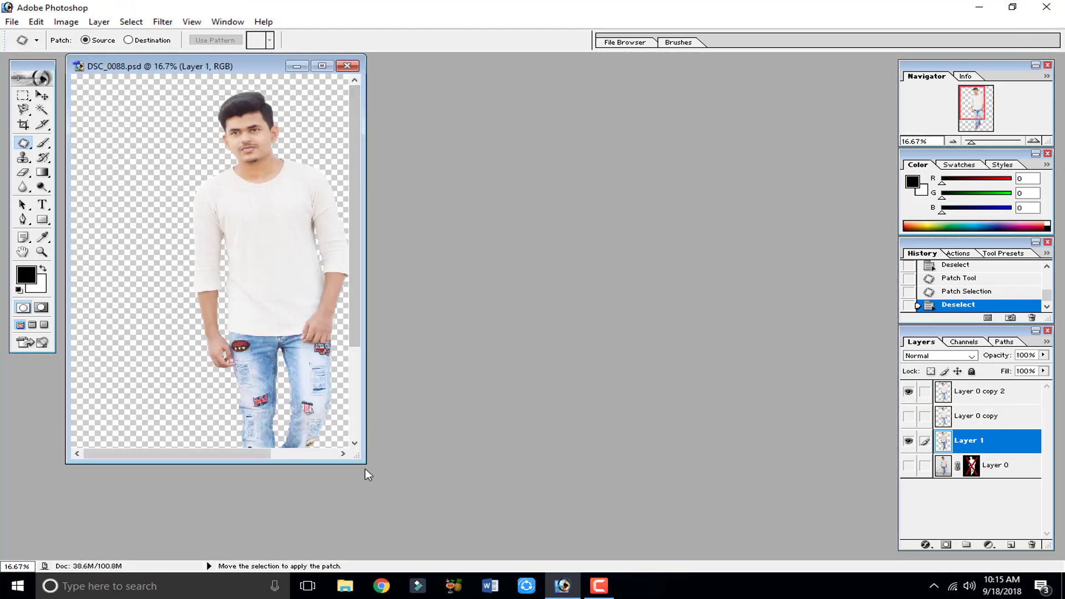
{"action": "left_click_drag", "start_coordinate": [365, 468], "coordinate": [469, 553]}
Open DSC_0090.psd from the Desktop, place its window beside DSC_0088, and activate the Move tool
{"action": "key", "text": "ctrl+o"}
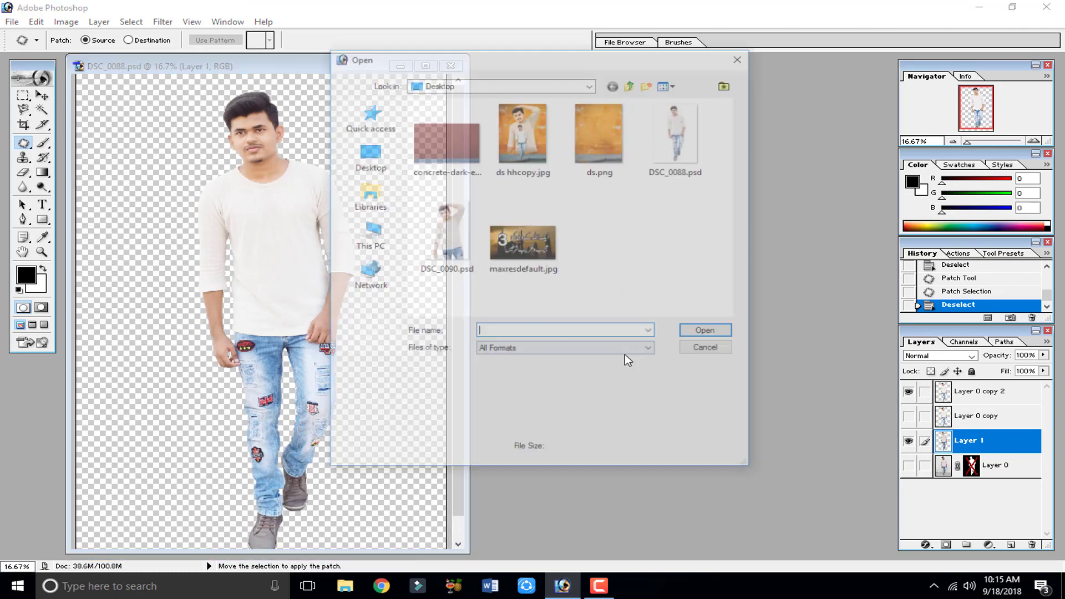
{"action": "double_click", "coordinate": [445, 234]}
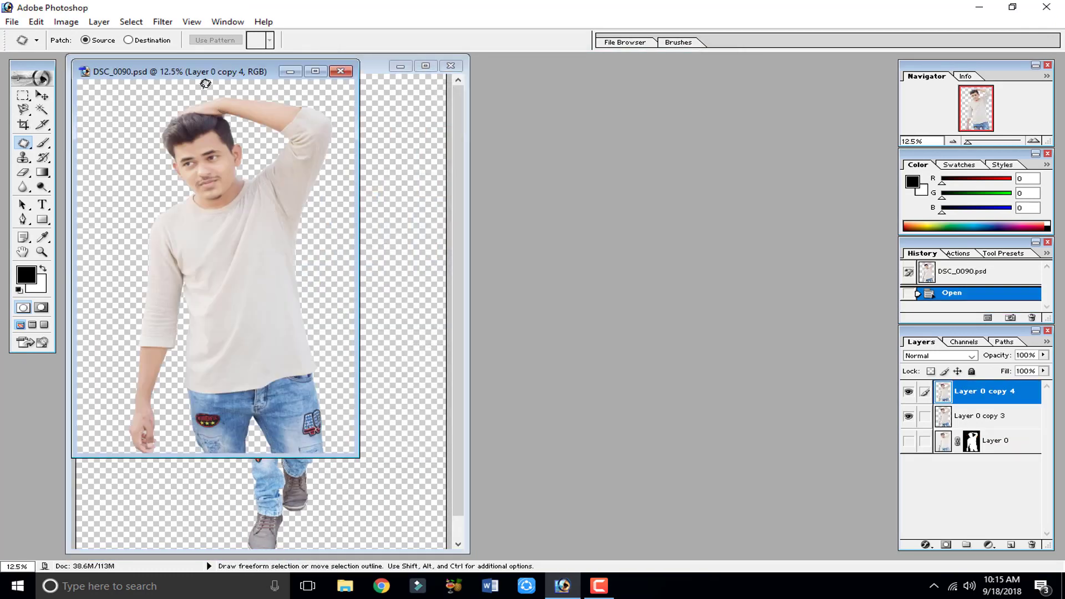
{"action": "left_click_drag", "start_coordinate": [206, 71], "coordinate": [647, 93]}
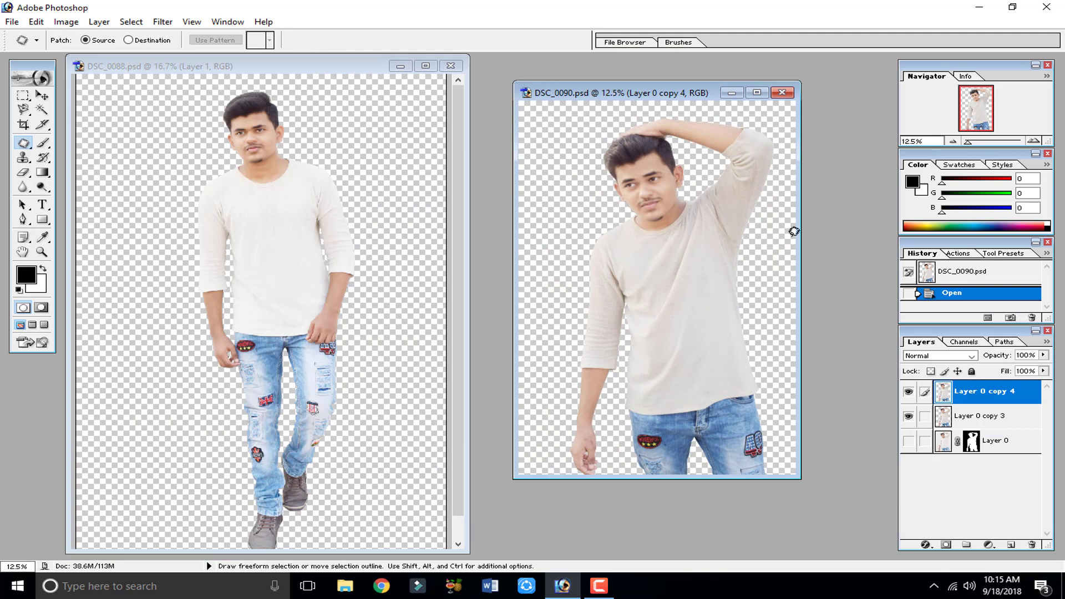
{"action": "left_click", "coordinate": [42, 96]}
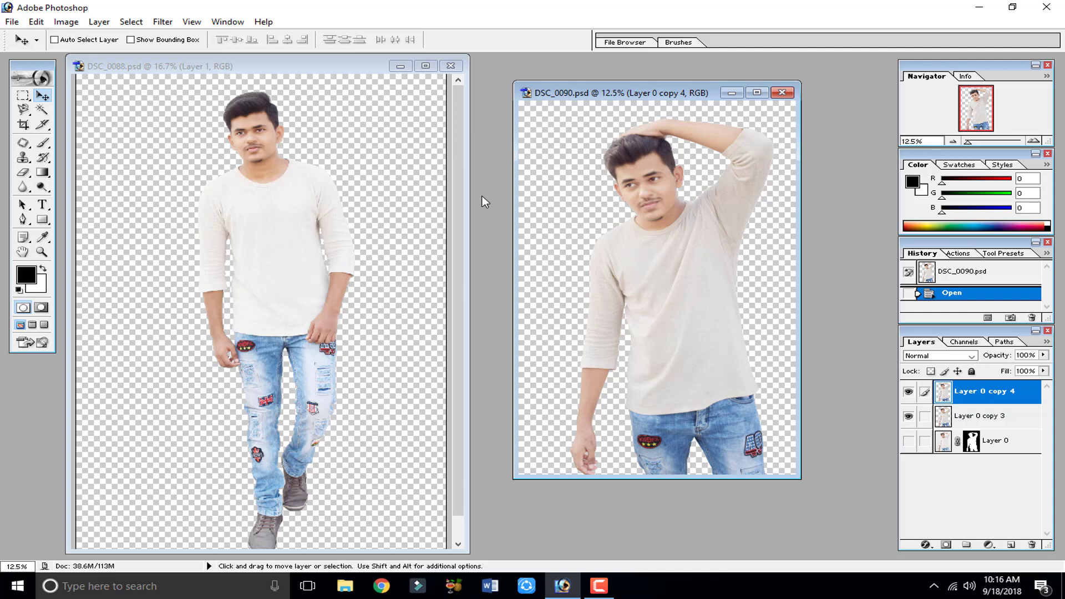
Switch to Chrome and look for the image download link in the YouTube video's expanded description and pinned comment
{"action": "left_click", "coordinate": [381, 585]}
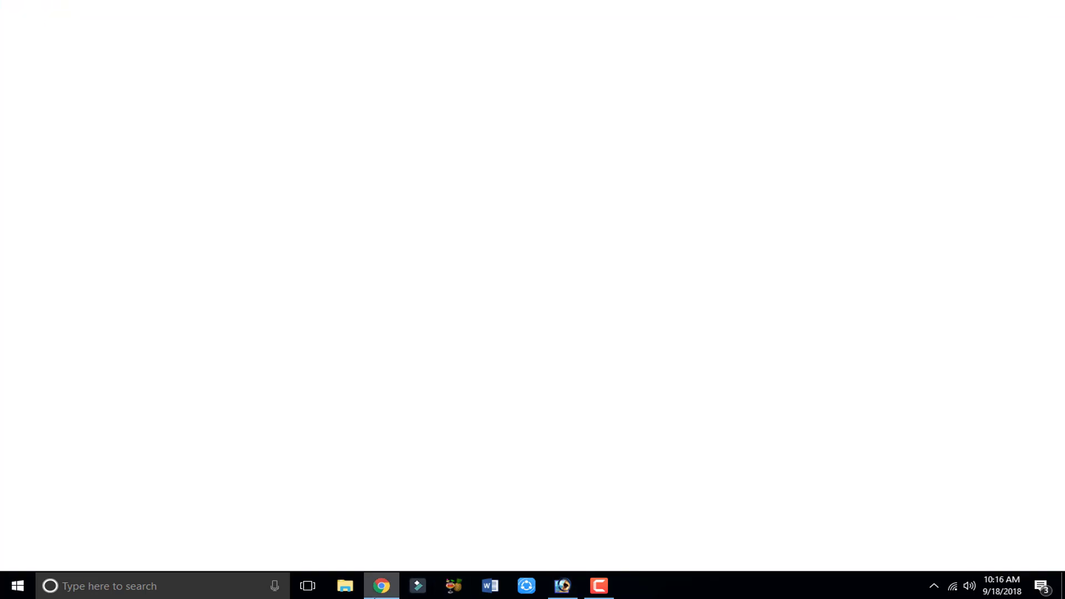
{"action": "left_click", "coordinate": [426, 366]}
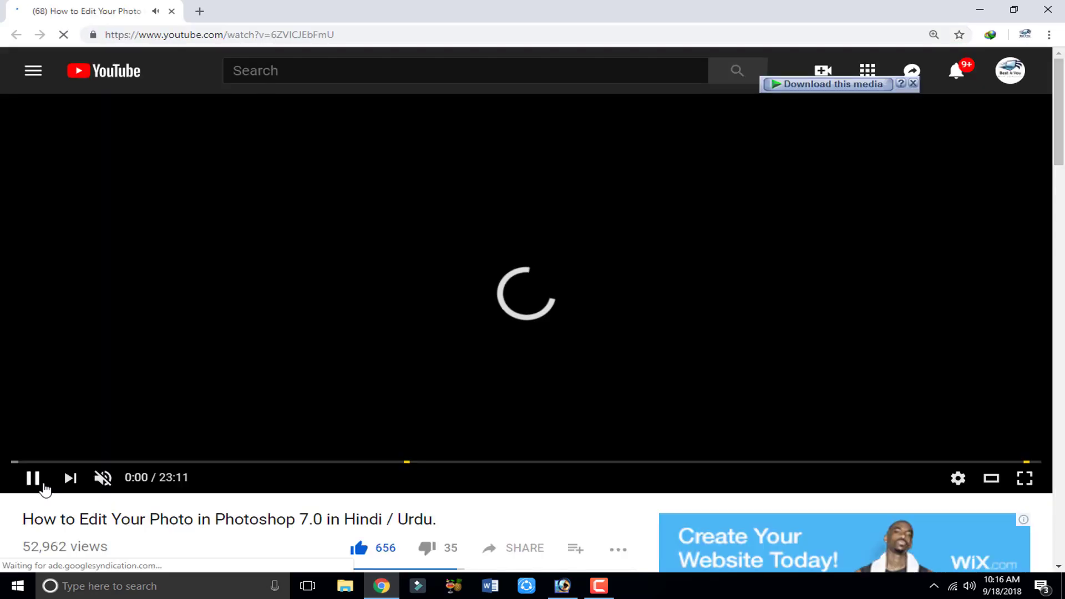
{"action": "scroll", "coordinate": [154, 430], "scroll_direction": "down", "scroll_amount": 5}
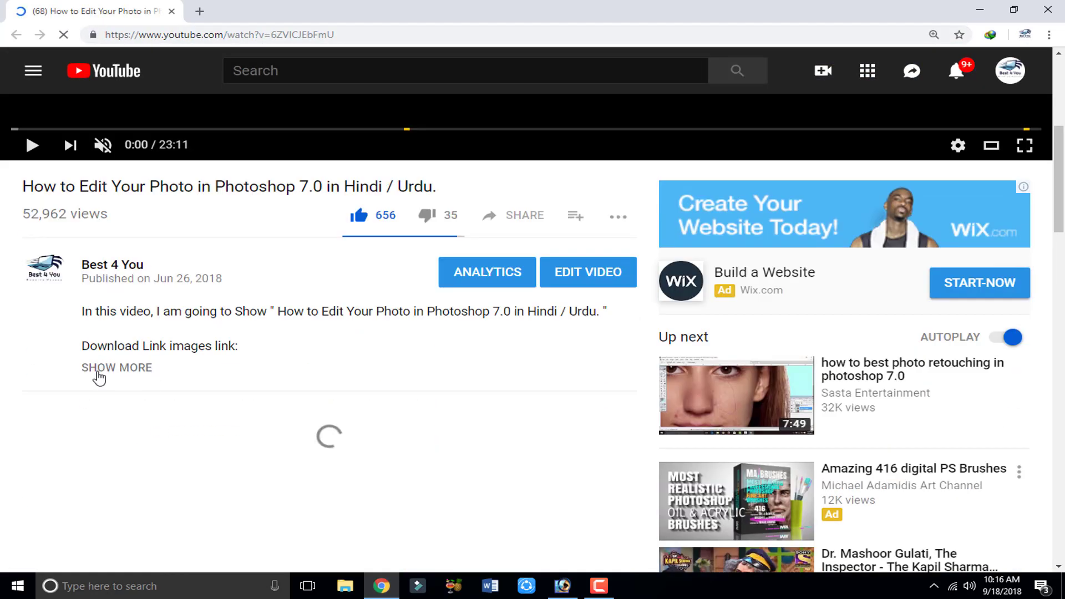
{"action": "left_click", "coordinate": [111, 368]}
{"action": "scroll", "coordinate": [175, 298], "scroll_direction": "down", "scroll_amount": 1}
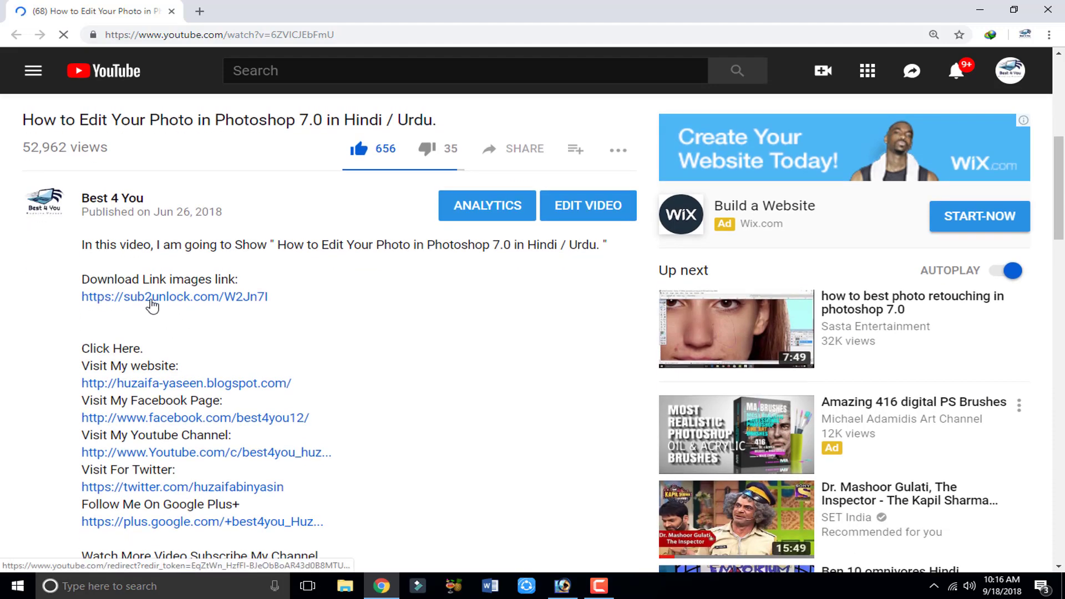
{"action": "scroll", "coordinate": [162, 304], "scroll_direction": "down", "scroll_amount": 10}
{"action": "scroll", "coordinate": [162, 304], "scroll_direction": "up", "scroll_amount": 4}
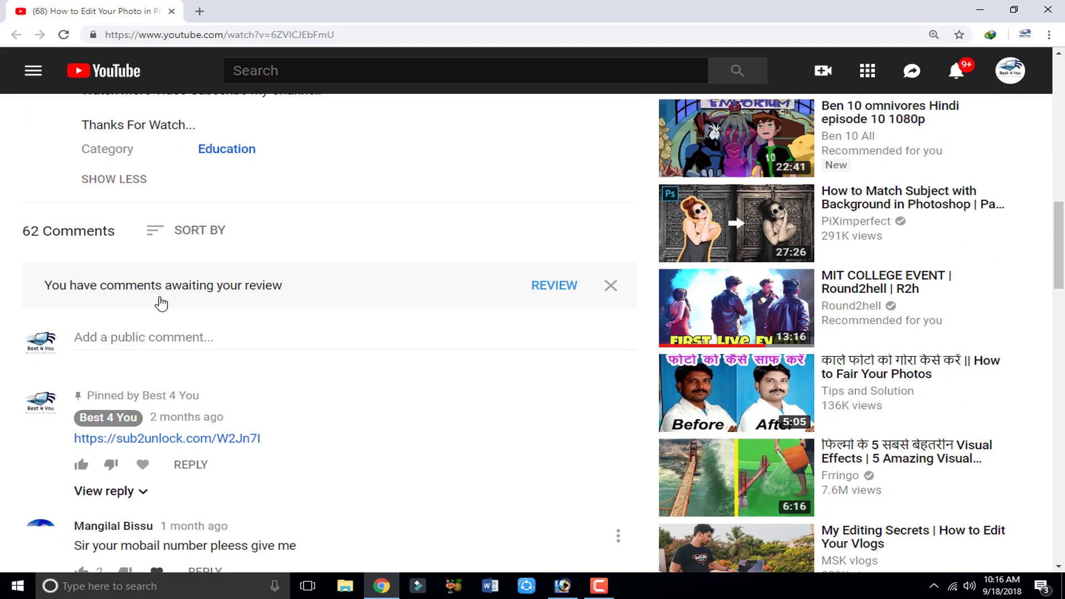
{"action": "scroll", "coordinate": [148, 377], "scroll_direction": "down", "scroll_amount": 1}
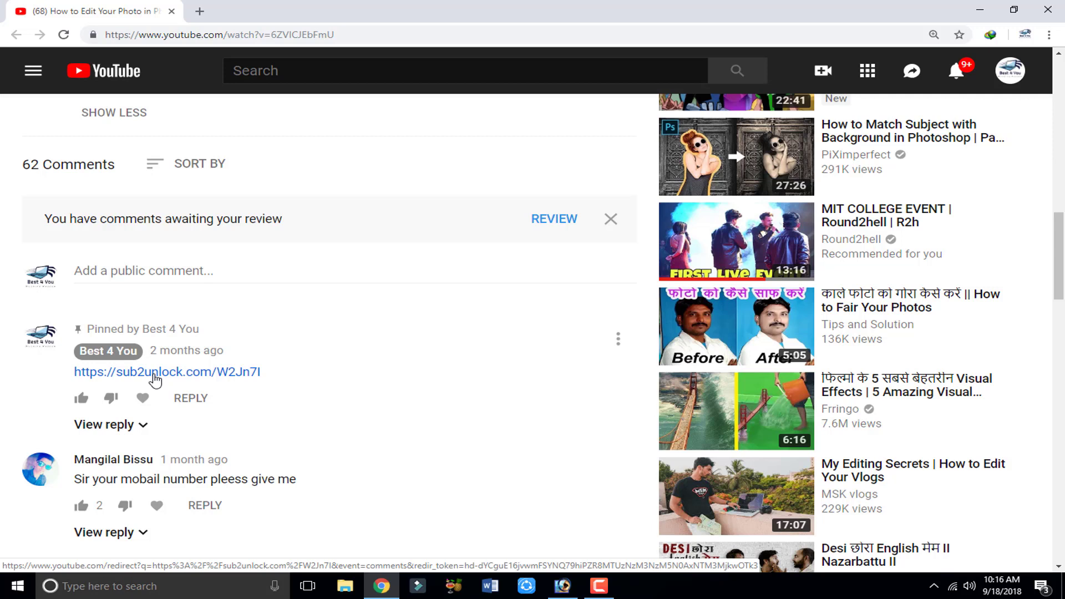
Open the pinned sub2unlock.com/W2Jn7I link and complete its Subscribe requirement
{"action": "left_click", "coordinate": [193, 373]}
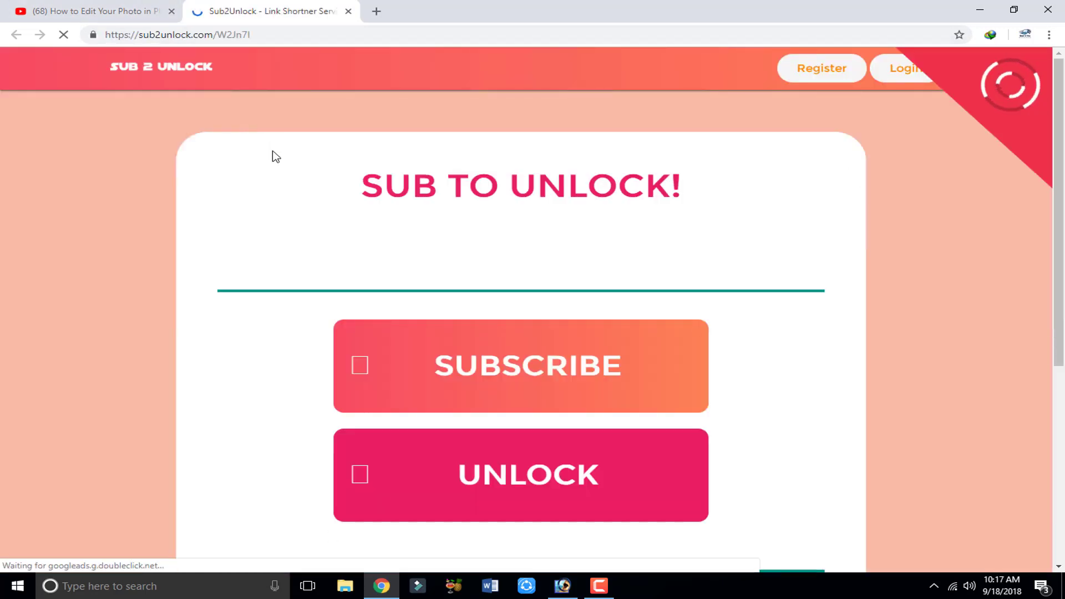
{"action": "scroll", "coordinate": [488, 357], "scroll_direction": "down", "scroll_amount": 2}
{"action": "scroll", "coordinate": [404, 316], "scroll_direction": "up", "scroll_amount": 1}
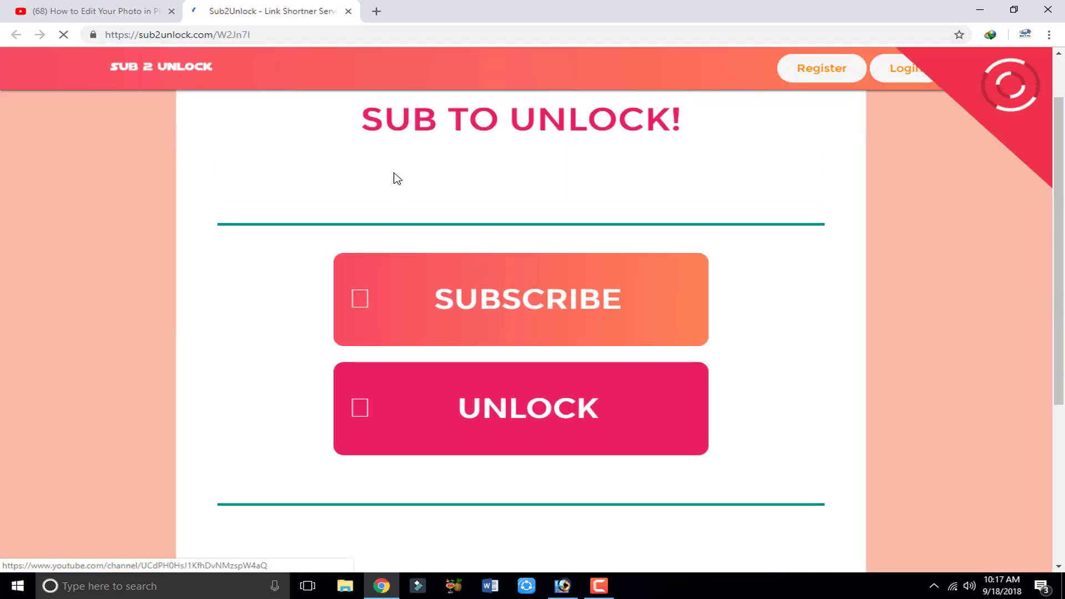
{"action": "left_click", "coordinate": [476, 299]}
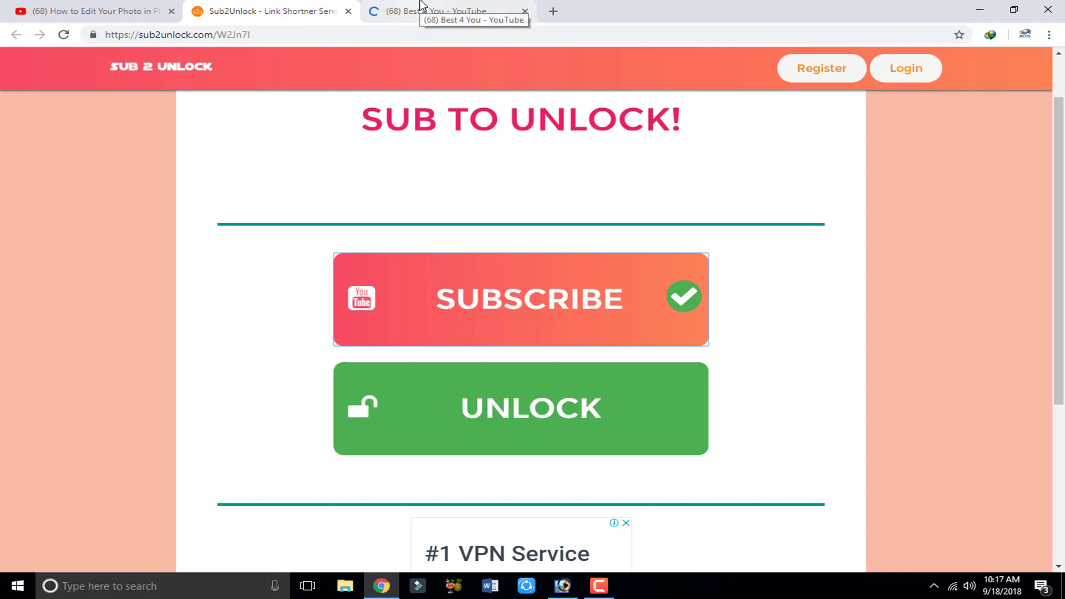
Look over the Best 4 You channel page and the video page, comparing them with the Sub2Unlock page
{"action": "left_click", "coordinate": [421, 5]}
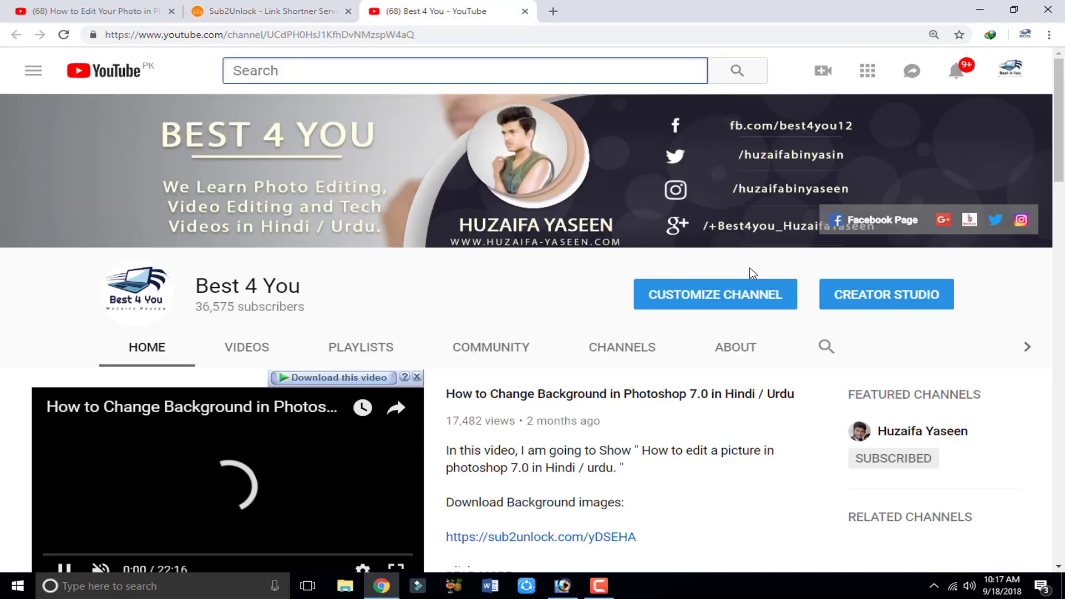
{"action": "scroll", "coordinate": [751, 272], "scroll_direction": "down", "scroll_amount": 2}
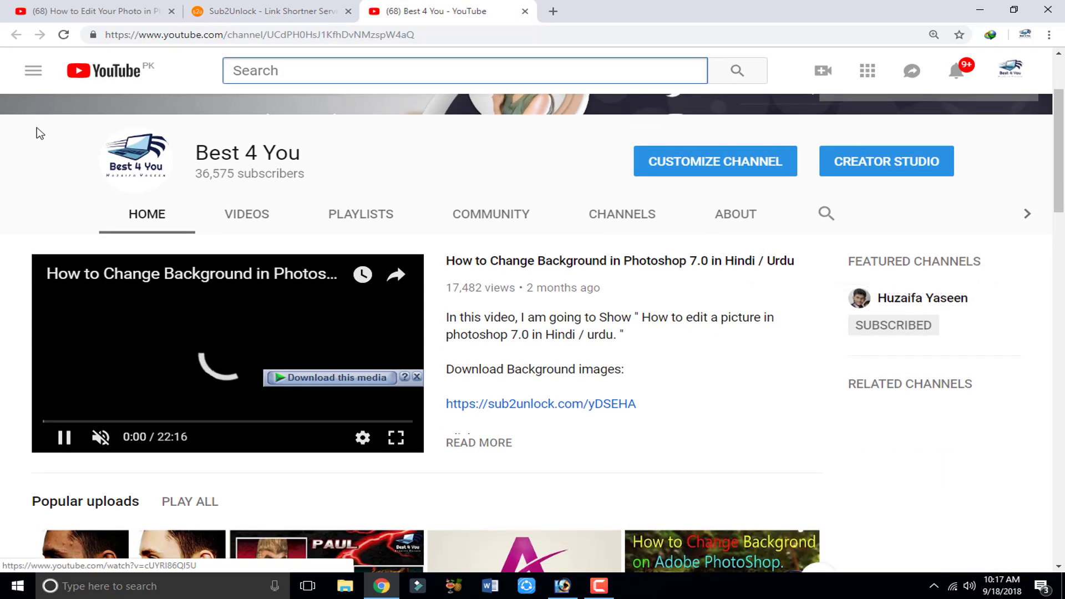
{"action": "left_click", "coordinate": [225, 10]}
{"action": "left_click", "coordinate": [438, 11]}
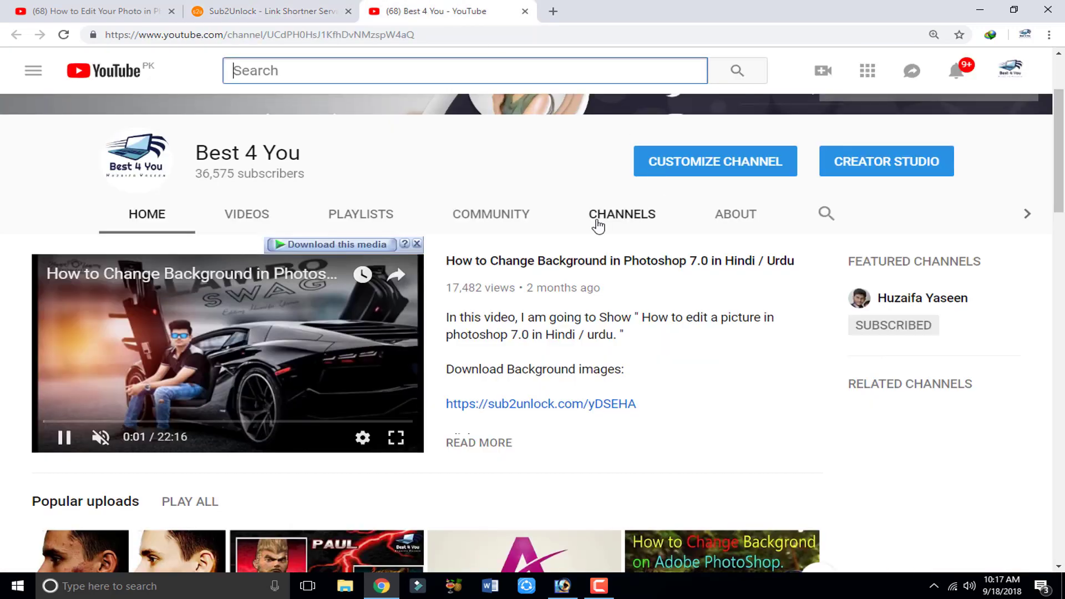
{"action": "left_click", "coordinate": [246, 10]}
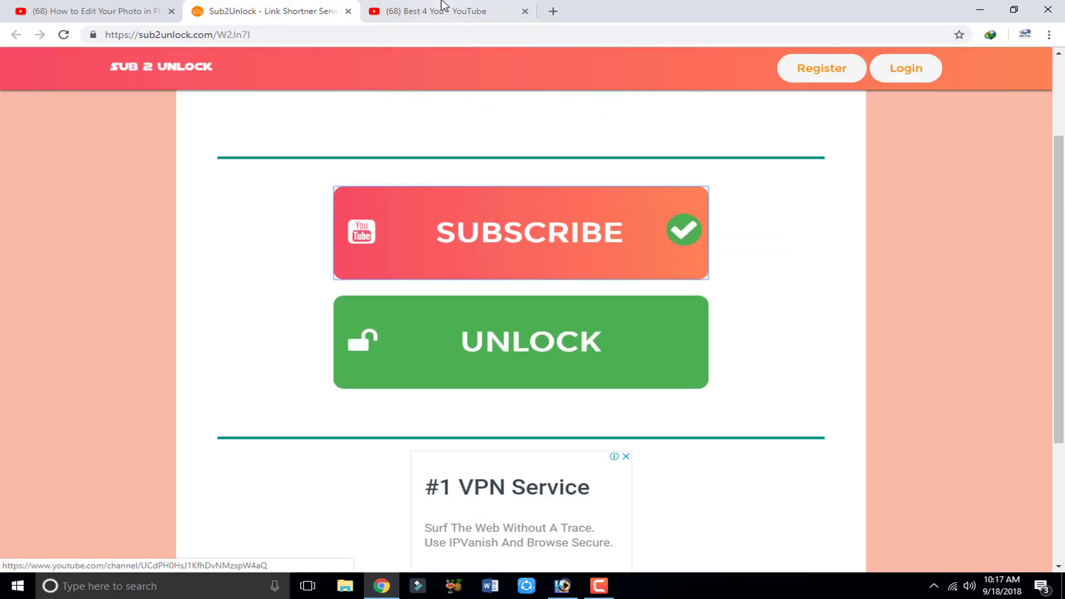
{"action": "left_click", "coordinate": [442, 4]}
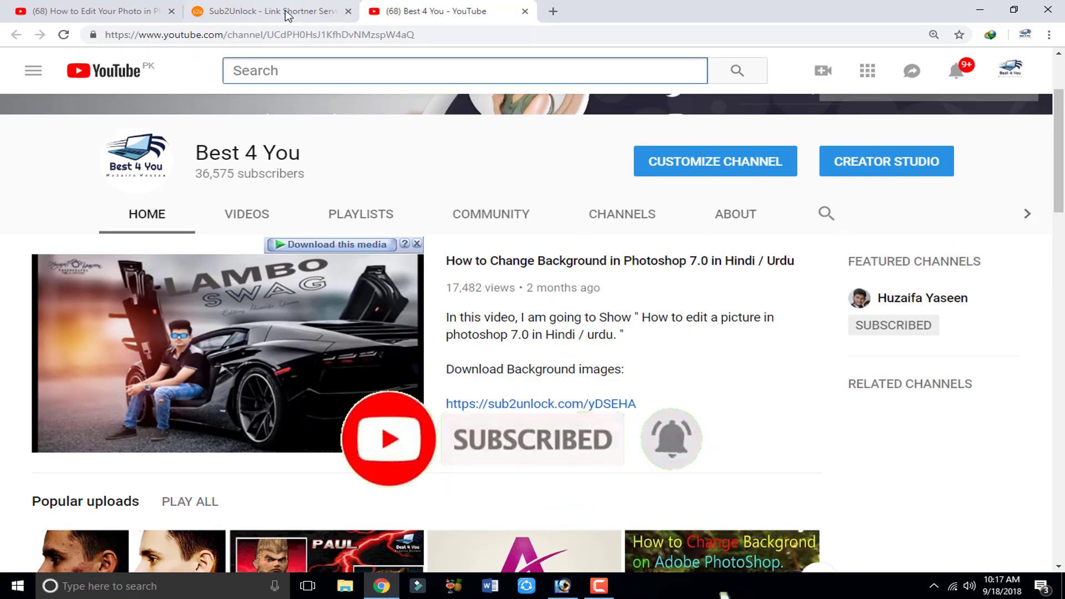
{"action": "left_click", "coordinate": [145, 11]}
{"action": "scroll", "coordinate": [263, 195], "scroll_direction": "down", "scroll_amount": 1}
{"action": "scroll", "coordinate": [262, 196], "scroll_direction": "up", "scroll_amount": 10}
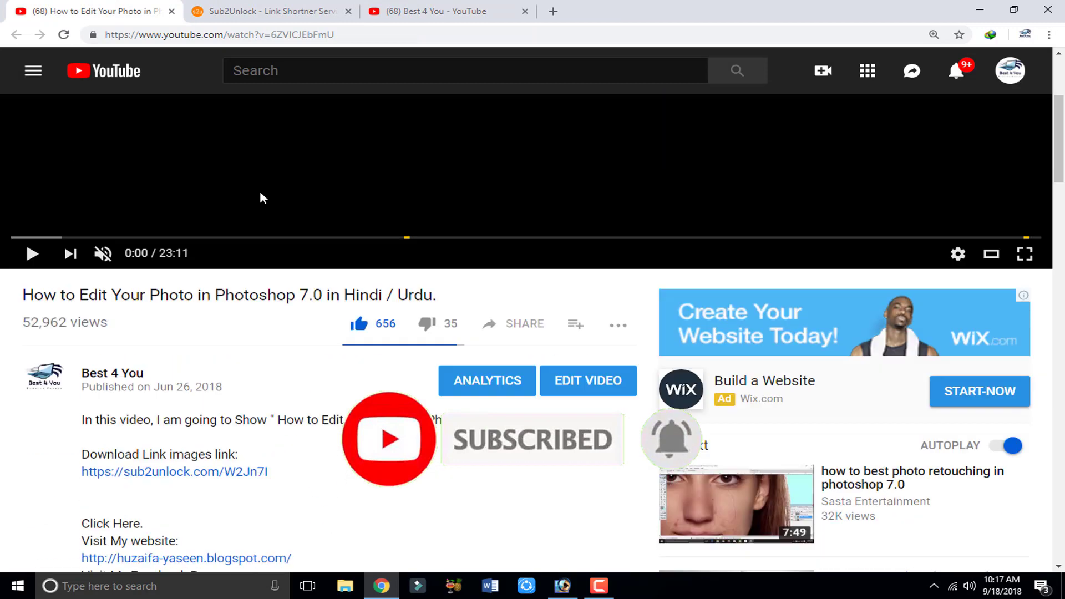
Unlock the Sub2Unlock link, get the target link, and look through the images on the Download Images blog post
{"action": "left_click", "coordinate": [355, 7]}
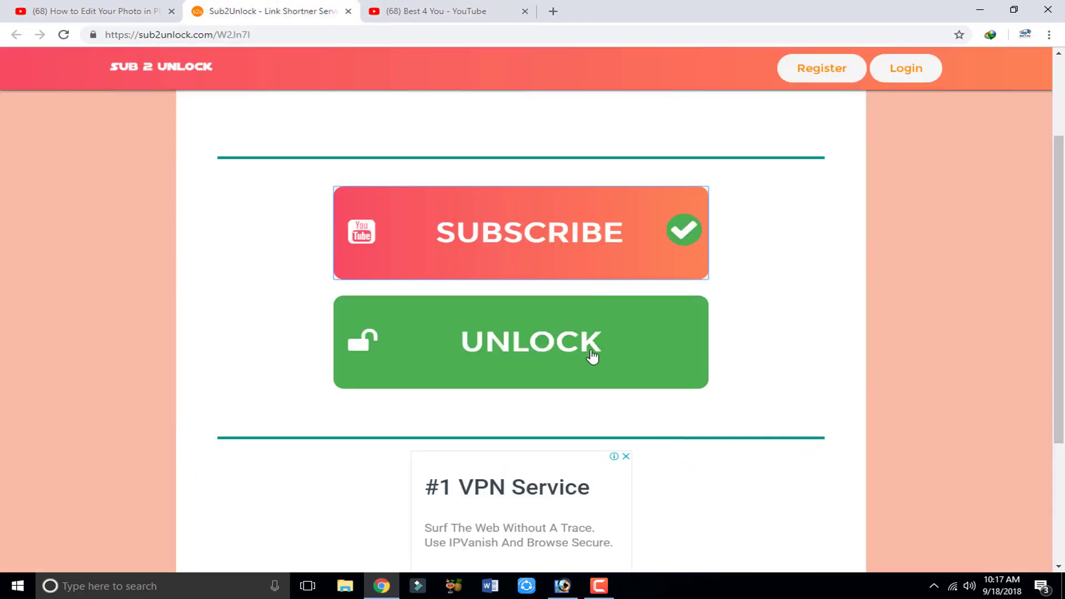
{"action": "left_click", "coordinate": [537, 359]}
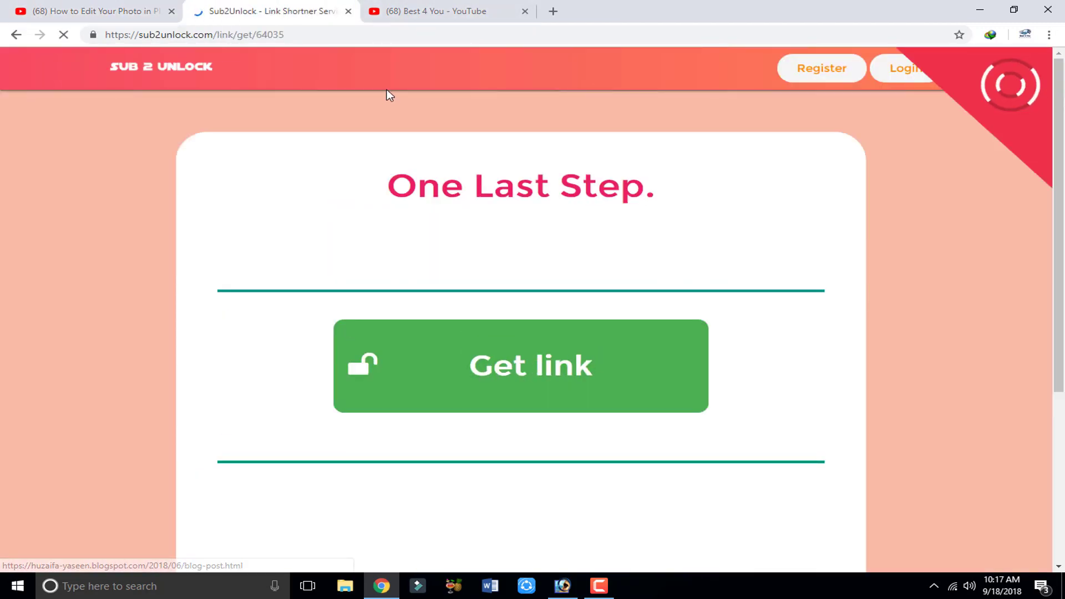
{"action": "left_click", "coordinate": [524, 376]}
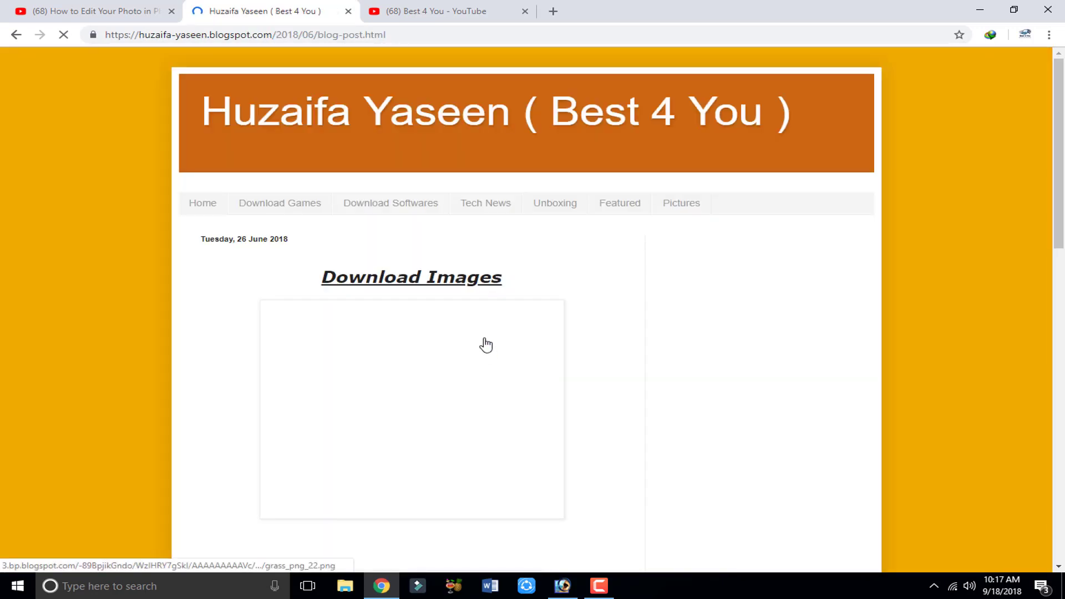
{"action": "scroll", "coordinate": [486, 345], "scroll_direction": "down", "scroll_amount": 7}
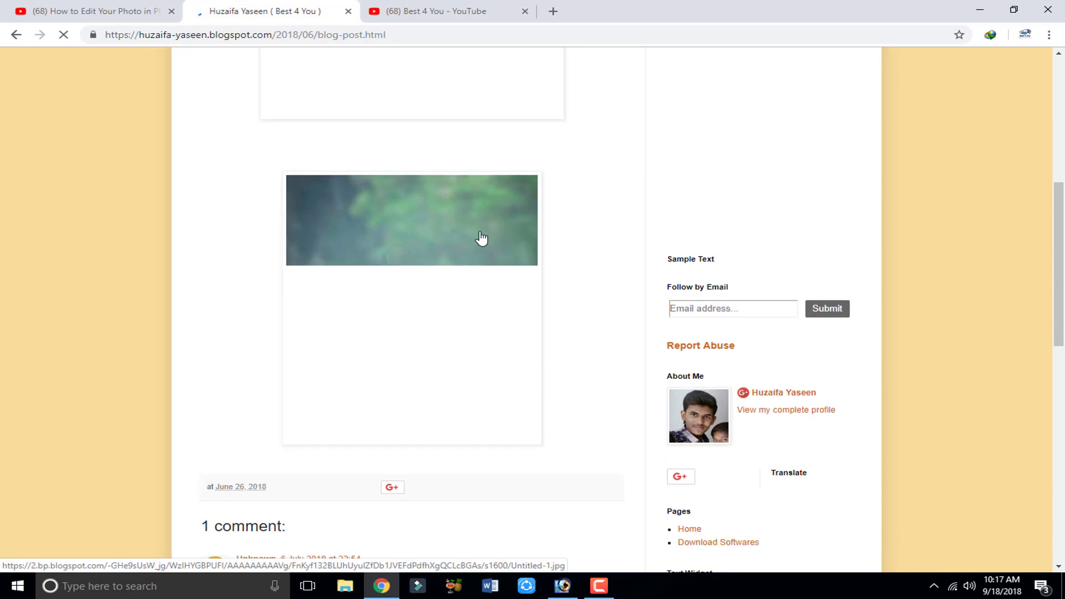
{"action": "scroll", "coordinate": [304, 221], "scroll_direction": "up", "scroll_amount": 1}
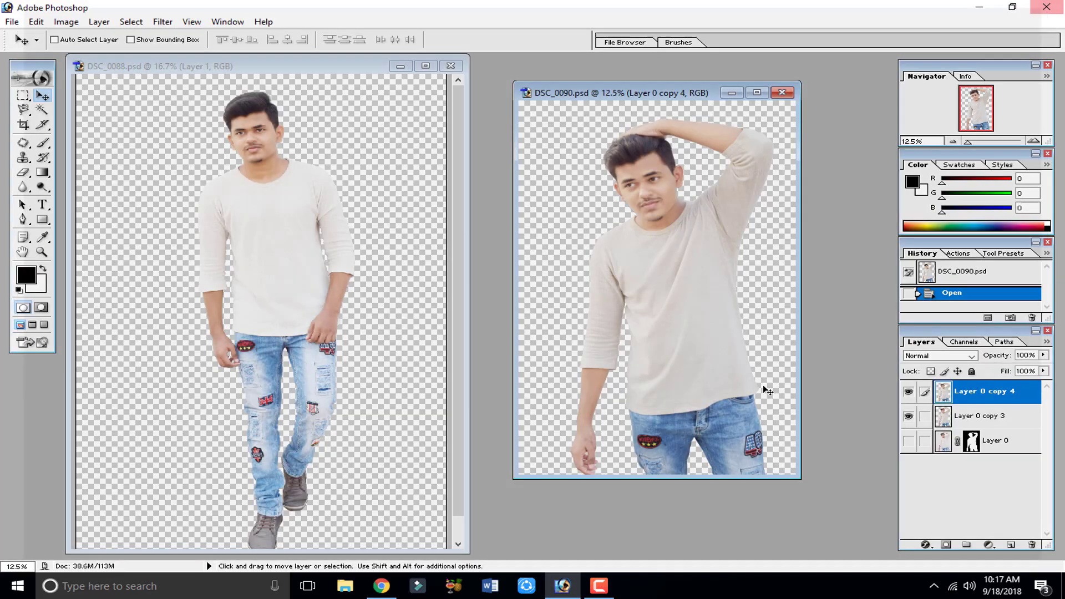
Open the orange wall background ds.png from the Desktop and move its window clear of the other documents
{"action": "key", "text": "ctrl+o"}
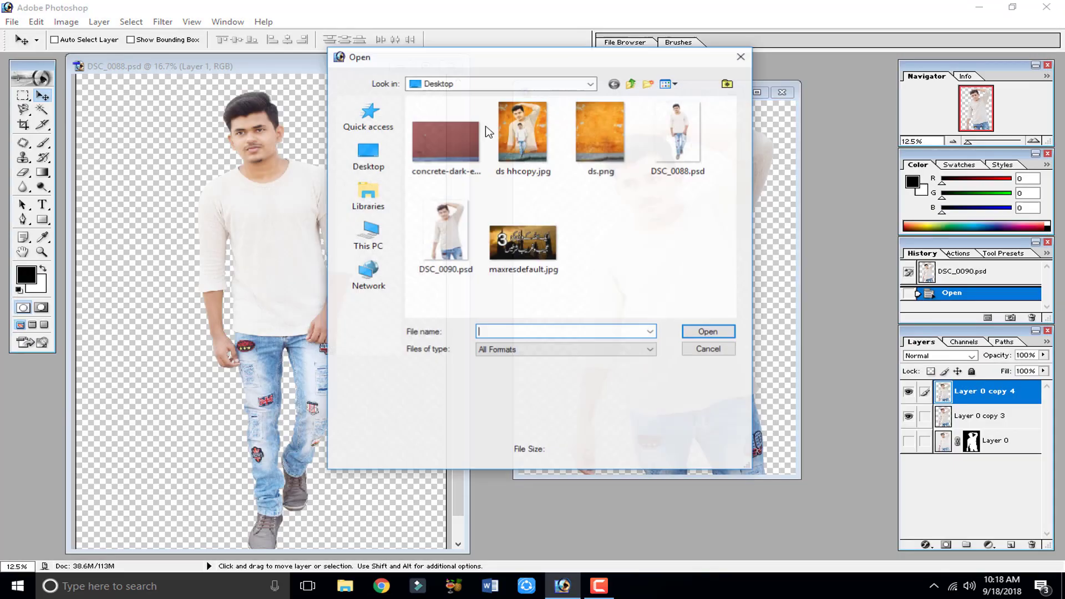
{"action": "left_click", "coordinate": [607, 141]}
{"action": "left_click", "coordinate": [709, 332]}
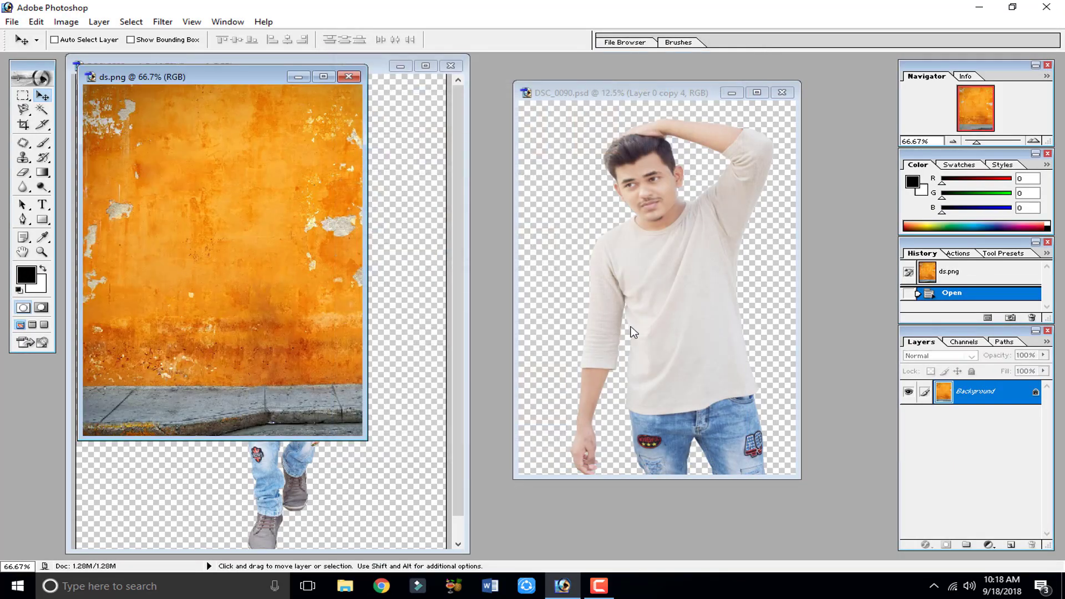
{"action": "left_click_drag", "start_coordinate": [204, 79], "coordinate": [317, 112]}
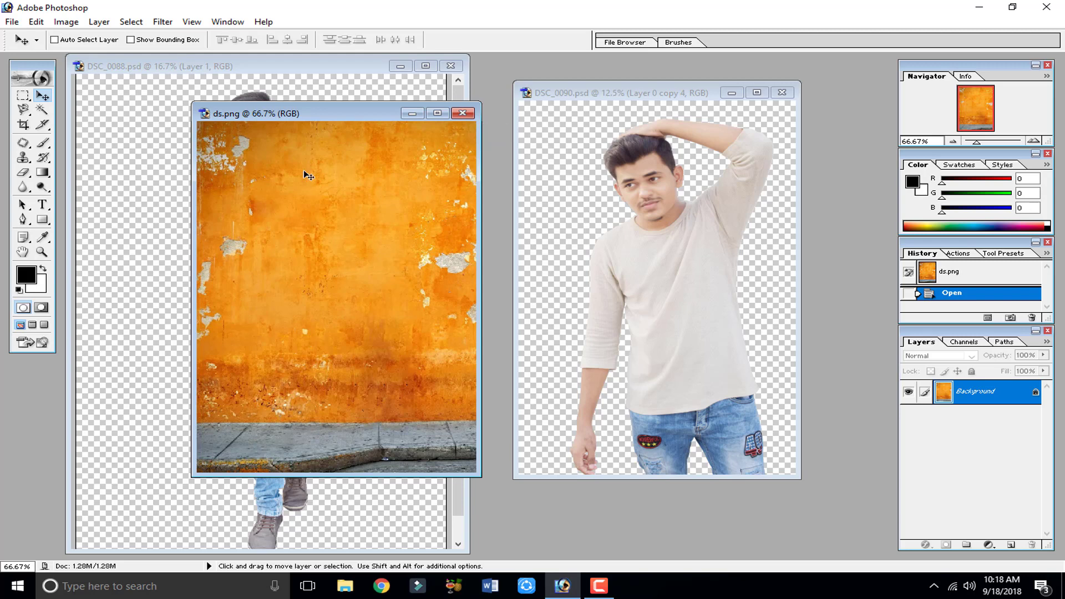
Check the pixel dimensions of DSC_0090.psd in Image Size
{"action": "left_click", "coordinate": [568, 165]}
{"action": "left_click", "coordinate": [74, 25]}
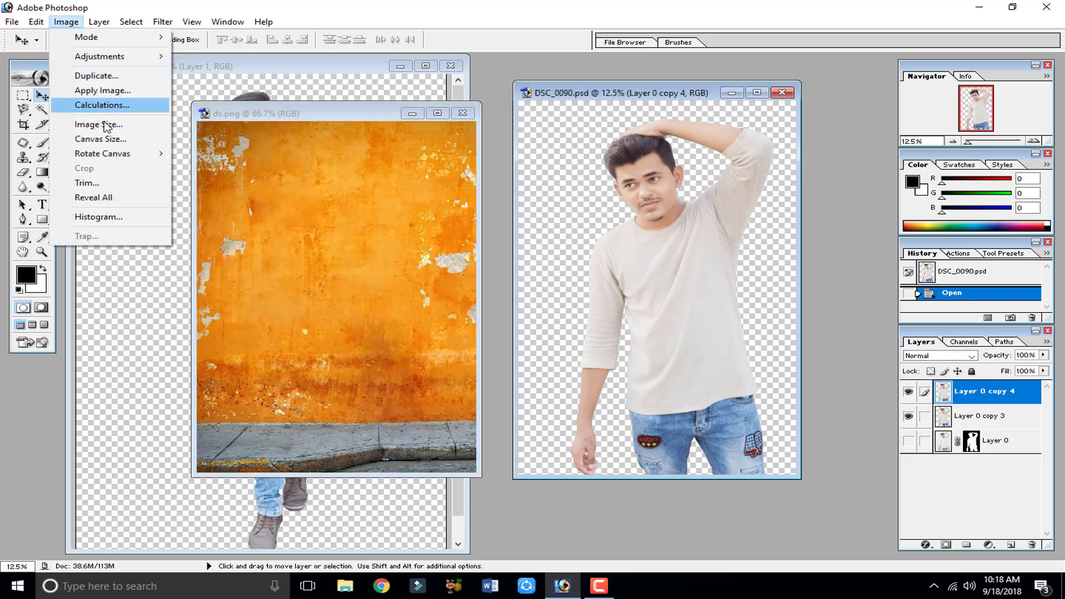
{"action": "left_click", "coordinate": [138, 123]}
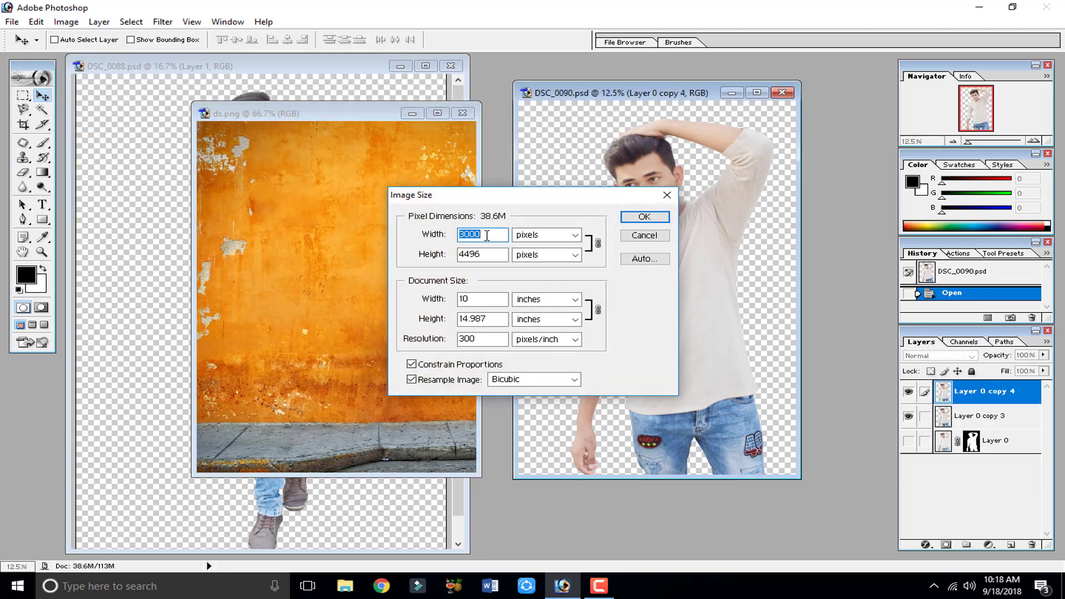
{"action": "left_click", "coordinate": [622, 220]}
Resize the ds.png background to a width of 3000 pixels with proportions constrained
{"action": "left_click", "coordinate": [255, 207]}
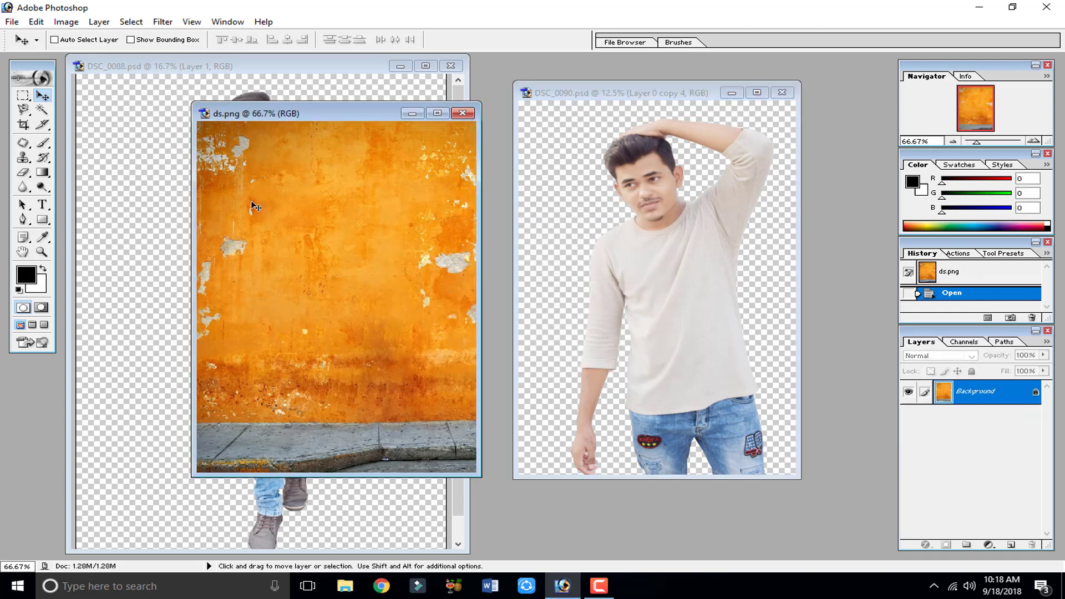
{"action": "left_click", "coordinate": [67, 22]}
{"action": "left_click", "coordinate": [138, 124]}
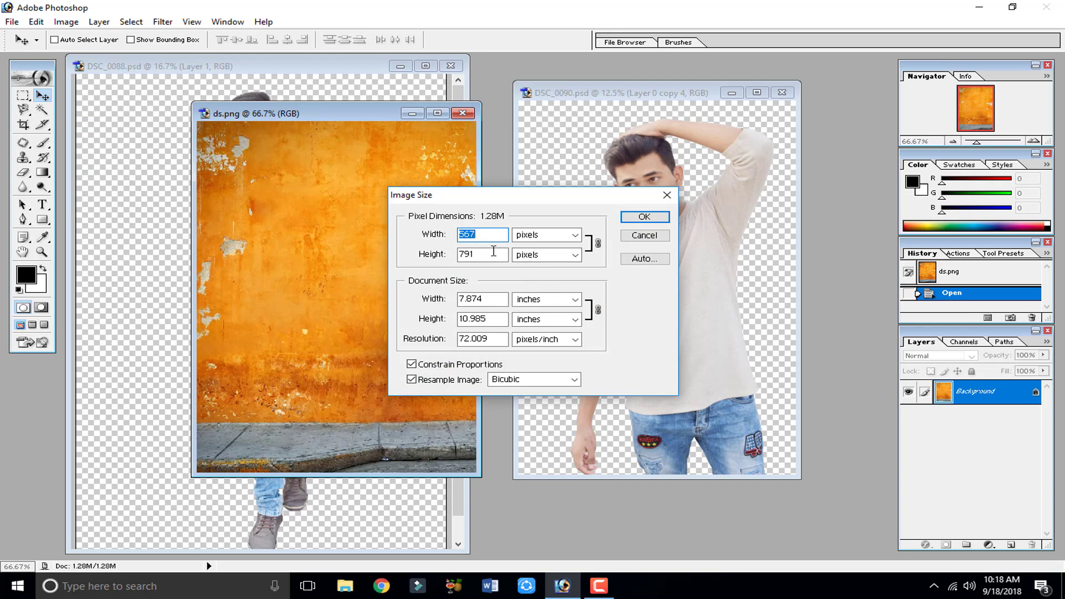
{"action": "type", "text": "3000"}
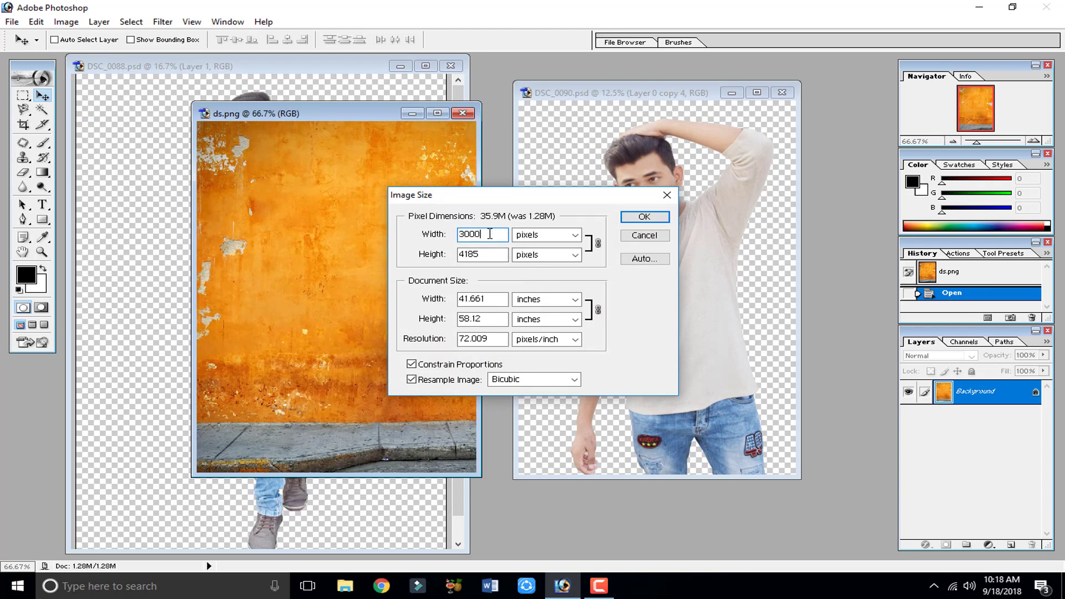
{"action": "key", "text": "Return"}
Arrange the ds.png window beside DSC_0090.psd, copy the raised-arm man into the background document, and minimize DSC_0090.psd
{"action": "key", "text": "ctrl+minus"}
{"action": "key", "text": "ctrl+minus"}
{"action": "key", "text": "ctrl+minus"}
{"action": "key", "text": "ctrl+minus"}
{"action": "key", "text": "ctrl+minus"}
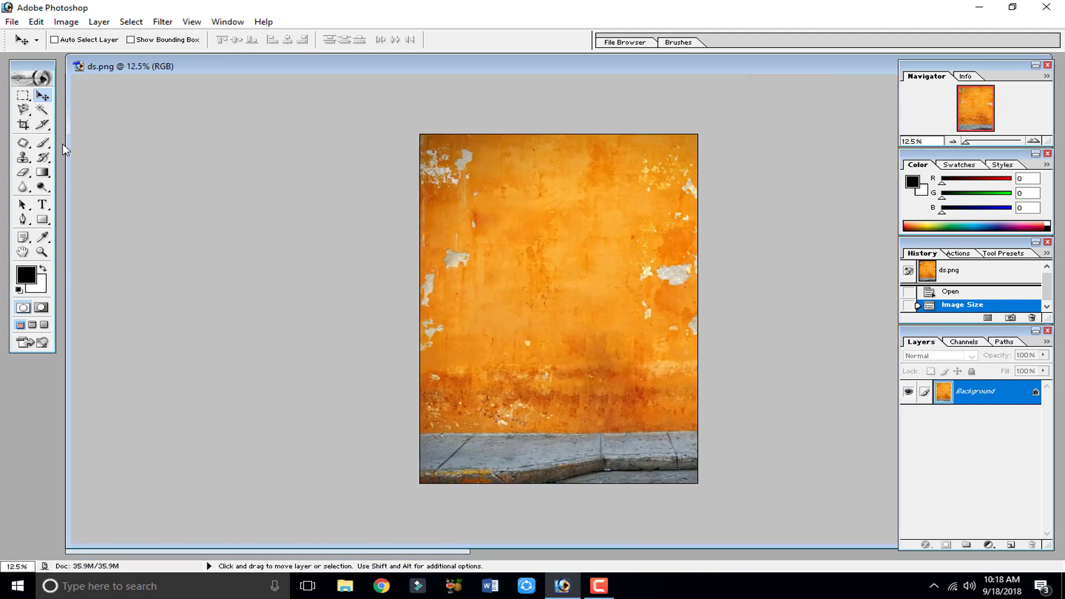
{"action": "left_click_drag", "start_coordinate": [67, 152], "coordinate": [682, 189]}
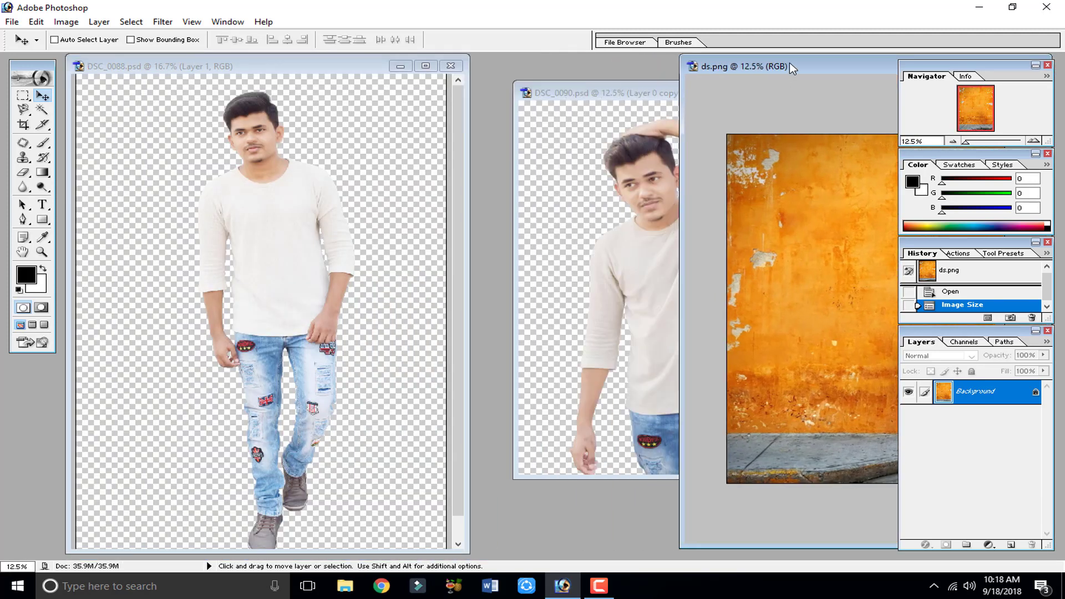
{"action": "left_click_drag", "start_coordinate": [790, 62], "coordinate": [360, 63]}
{"action": "left_click", "coordinate": [710, 275]}
{"action": "left_click_drag", "start_coordinate": [690, 316], "coordinate": [584, 317]}
{"action": "left_click", "coordinate": [731, 93]}
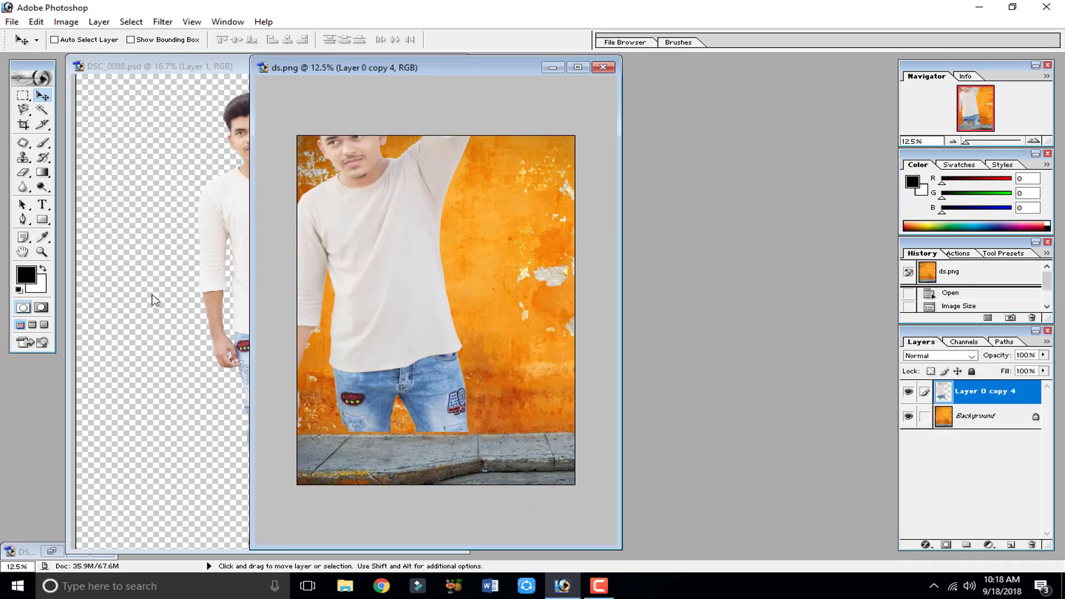
Copy the full-length man from DSC_0088.psd into ds.png and minimize the DSC_0088.psd window
{"action": "left_click", "coordinate": [239, 287]}
{"action": "left_click_drag", "start_coordinate": [238, 287], "coordinate": [485, 285]}
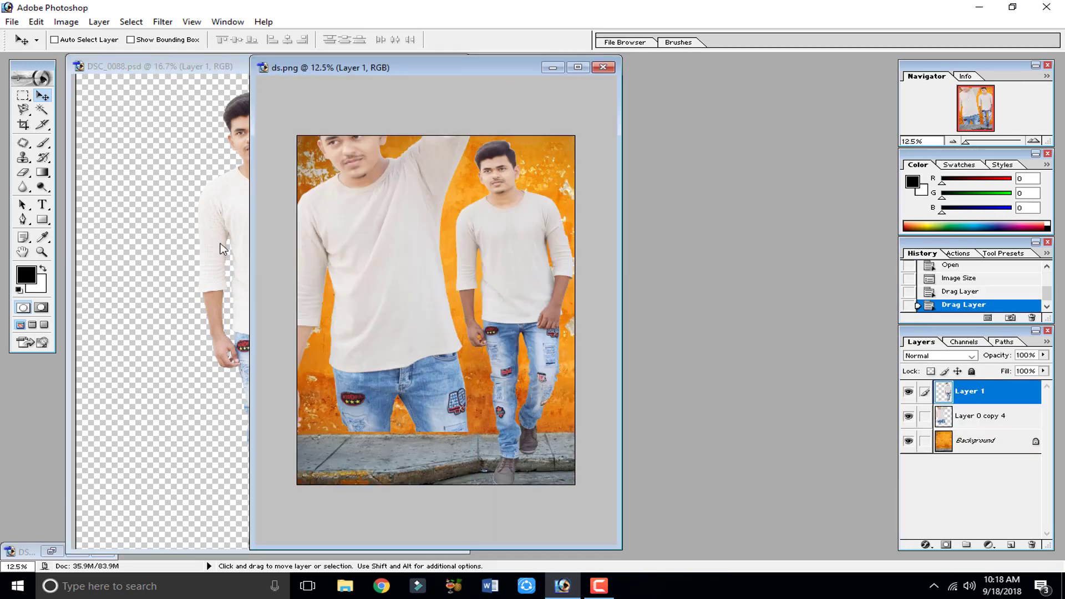
{"action": "left_click", "coordinate": [330, 83]}
{"action": "left_click", "coordinate": [400, 66]}
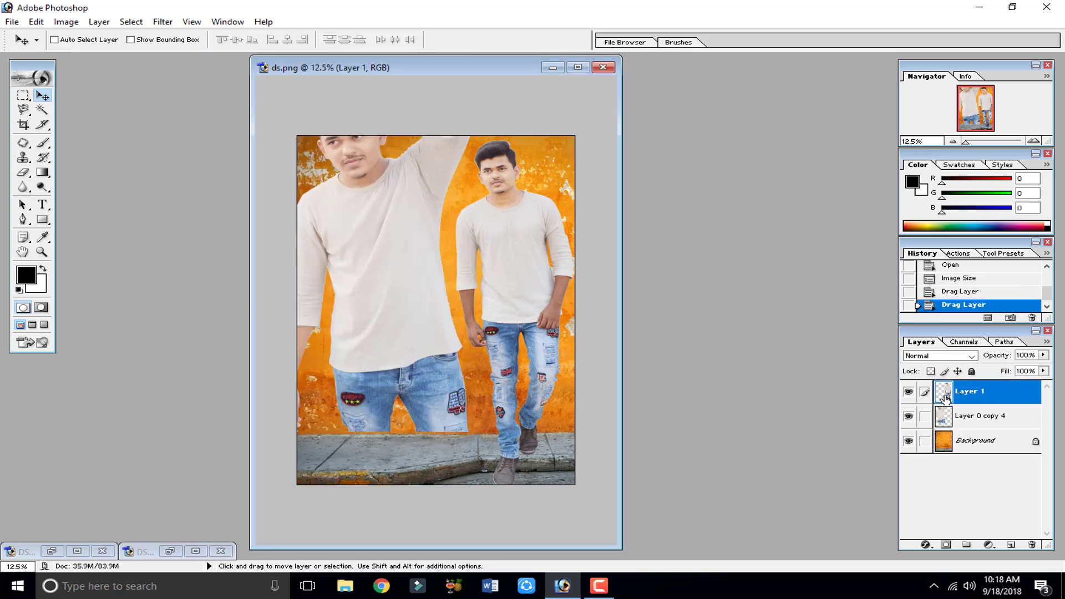
Hide Layer 1 and move the raised-arm man on Layer 0 copy 4 toward the centre of the wall
{"action": "left_click", "coordinate": [908, 392]}
{"action": "left_click_drag", "start_coordinate": [489, 380], "coordinate": [423, 328]}
{"action": "left_click", "coordinate": [991, 415]}
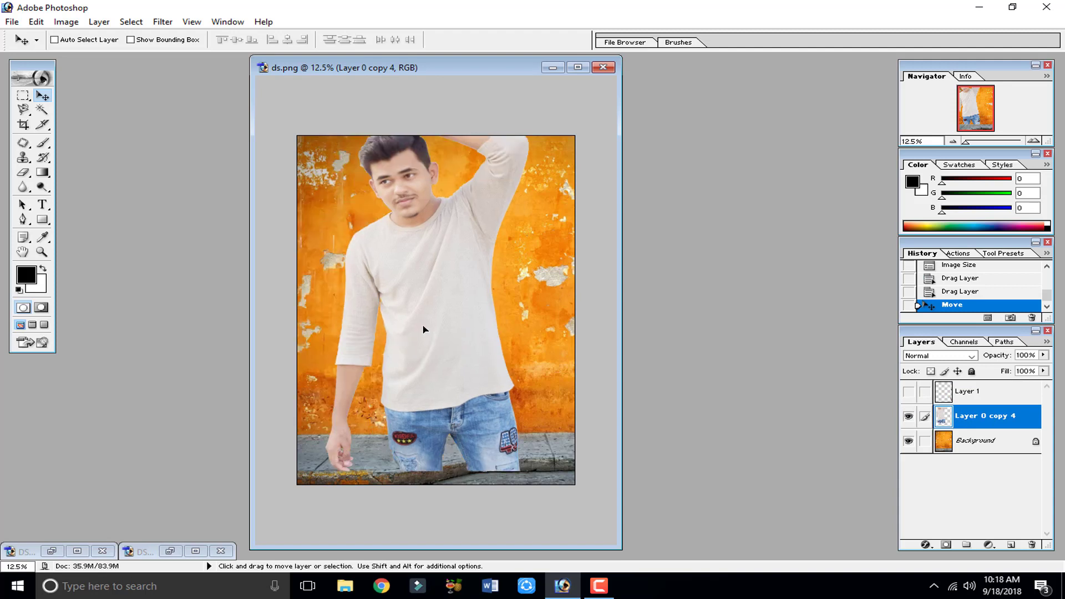
Scale Layer 0 copy 4 to 86.5% with Free Transform and position the whole man inside the canvas
{"action": "key", "text": "ctrl+t"}
{"action": "left_click_drag", "start_coordinate": [326, 113], "coordinate": [336, 135]}
{"action": "left_click_drag", "start_coordinate": [411, 355], "coordinate": [421, 351]}
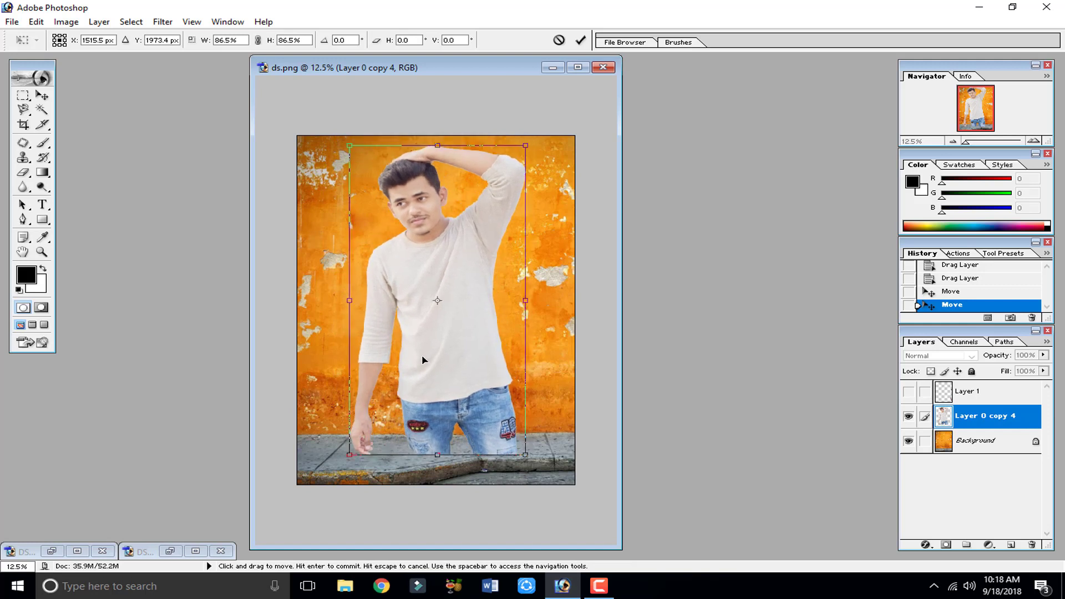
{"action": "left_click", "coordinate": [580, 40]}
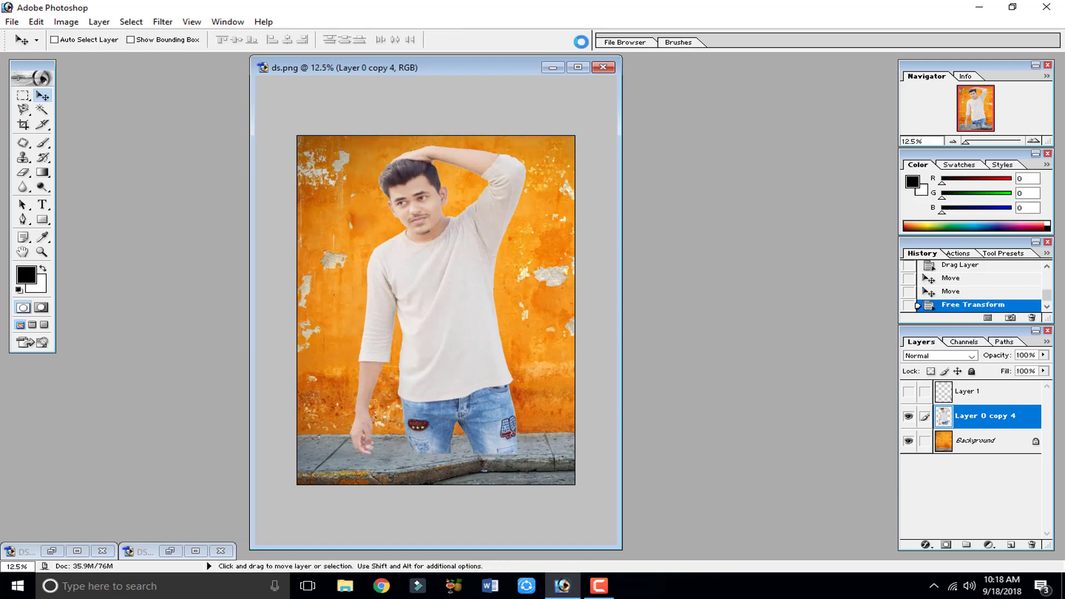
Maximize the ds.png document around the man's head and choose the Smudge tool with the 66 px textured brush
{"action": "key", "text": "ctrl+plus"}
{"action": "key", "text": "ctrl+plus"}
{"action": "key", "text": "ctrl+plus"}
{"action": "left_click", "coordinate": [590, 67]}
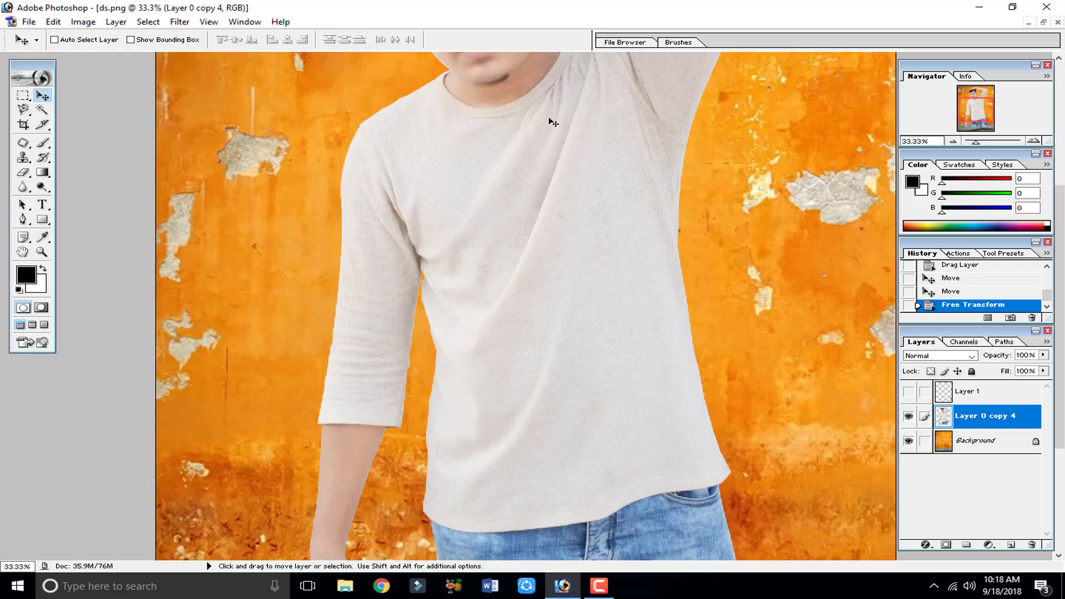
{"action": "left_click_drag", "start_coordinate": [551, 114], "coordinate": [486, 233]}
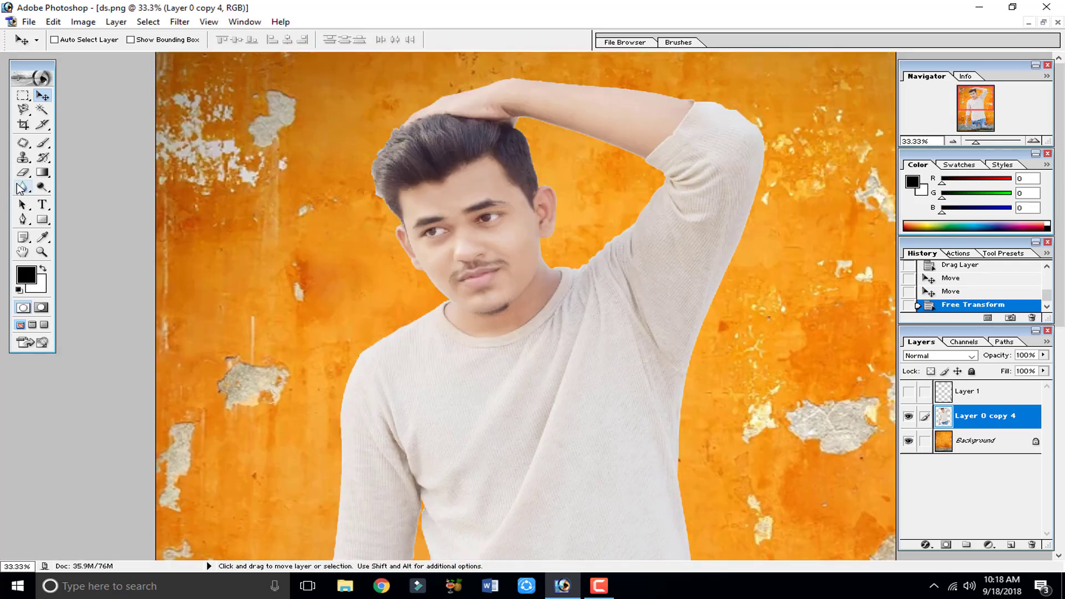
{"action": "left_click", "coordinate": [21, 187]}
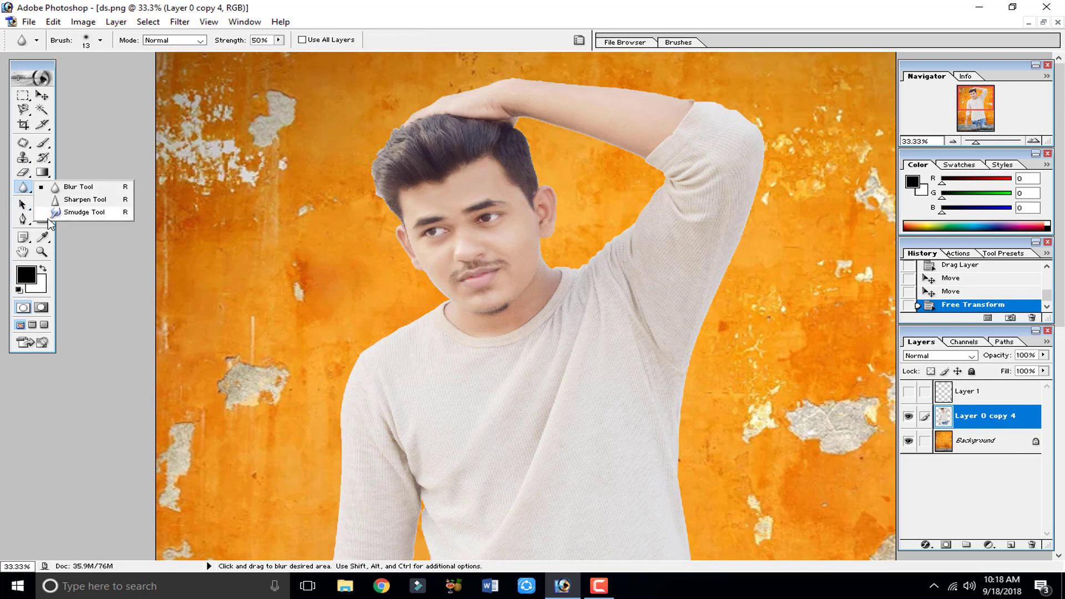
{"action": "left_click", "coordinate": [100, 214]}
{"action": "left_click", "coordinate": [100, 40]}
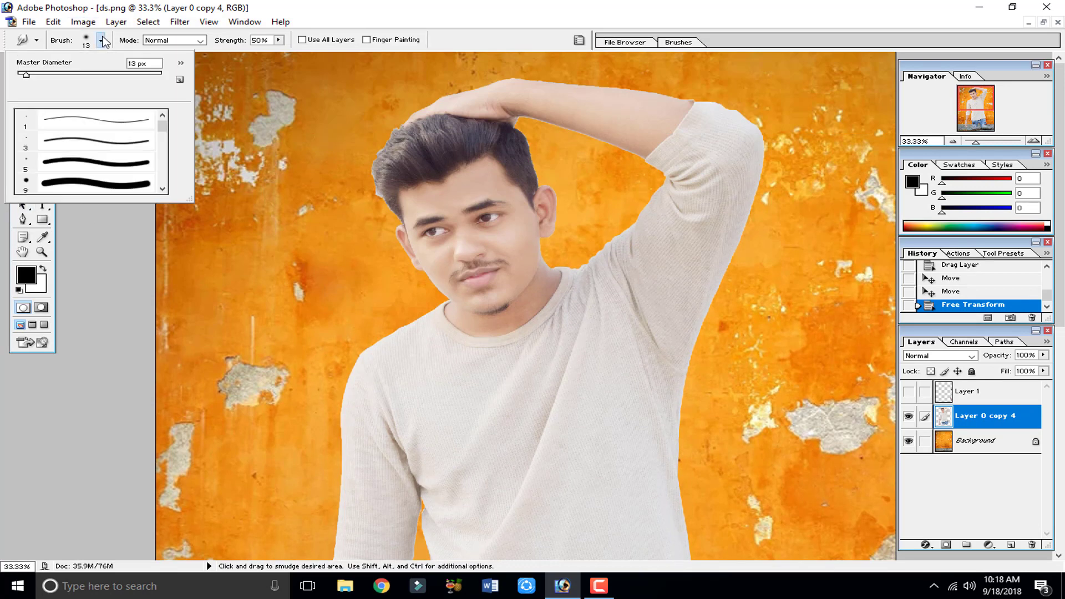
{"action": "mouse_move", "coordinate": [190, 199]}
{"action": "left_mouse_down"}
{"action": "mouse_move", "coordinate": [215, 221]}
{"action": "mouse_move", "coordinate": [834, 483]}
{"action": "left_mouse_up"}
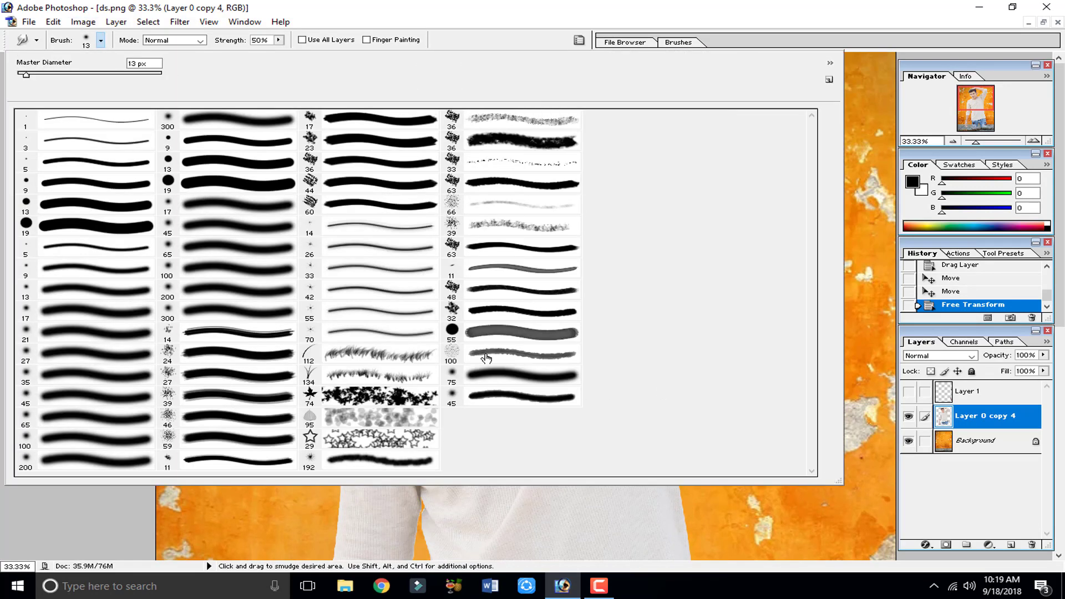
{"action": "left_click", "coordinate": [502, 210]}
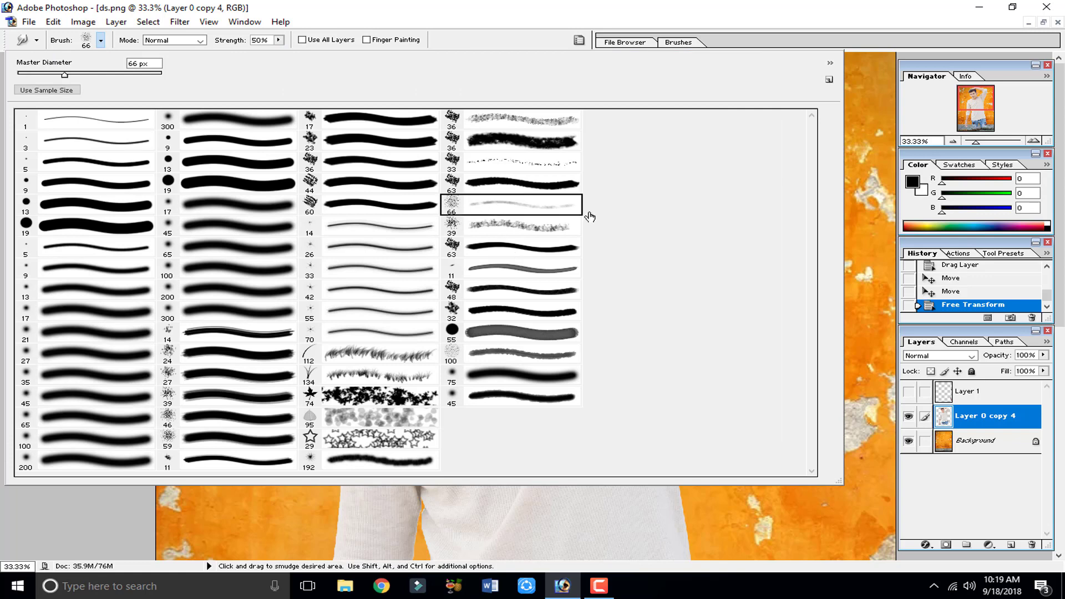
{"action": "left_click", "coordinate": [891, 219]}
Smudge the edges of the man's hair into soft strands, enlarging the brush to 125 px
{"action": "left_click", "coordinate": [467, 154]}
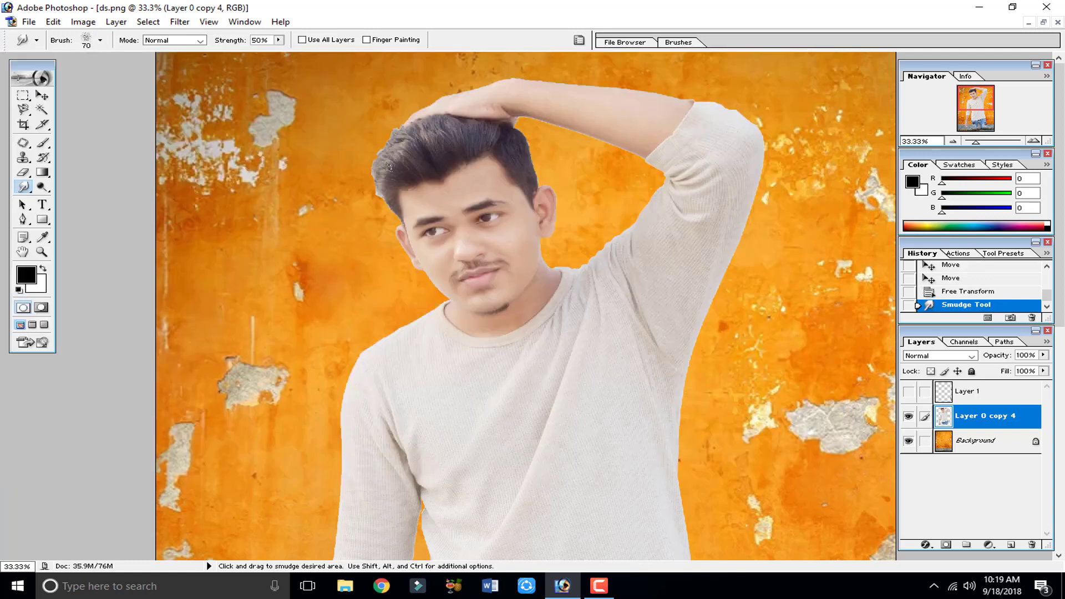
{"action": "mouse_move", "coordinate": [383, 190]}
{"action": "left_mouse_down"}
{"action": "mouse_move", "coordinate": [347, 172]}
{"action": "mouse_move", "coordinate": [398, 172]}
{"action": "mouse_move", "coordinate": [359, 155]}
{"action": "mouse_move", "coordinate": [410, 165]}
{"action": "mouse_move", "coordinate": [368, 146]}
{"action": "mouse_move", "coordinate": [416, 164]}
{"action": "mouse_move", "coordinate": [374, 133]}
{"action": "left_mouse_up"}
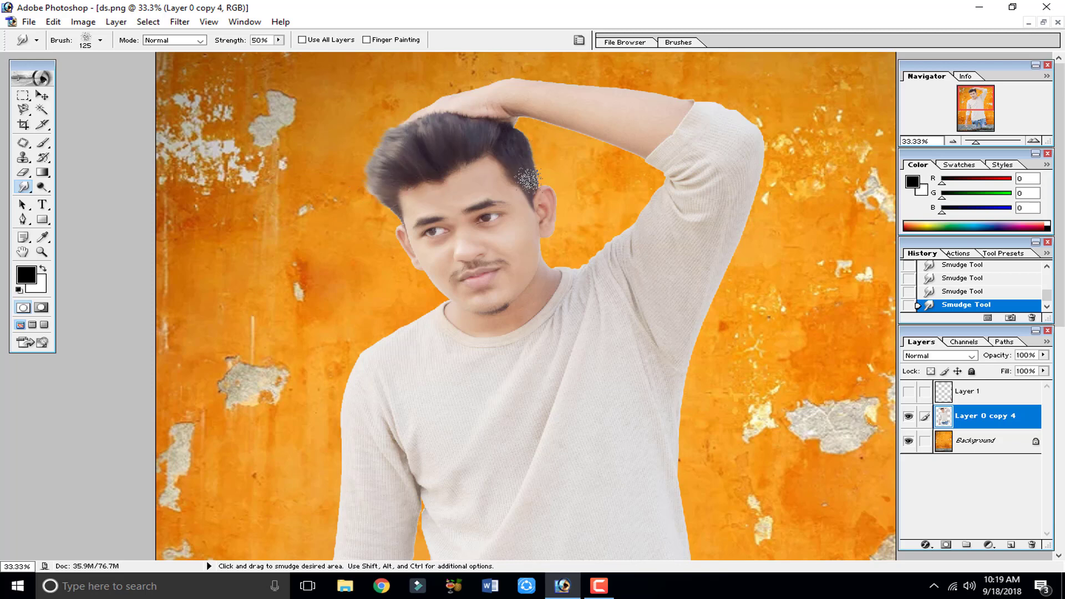
{"action": "key", "text": "ctrl+minus"}
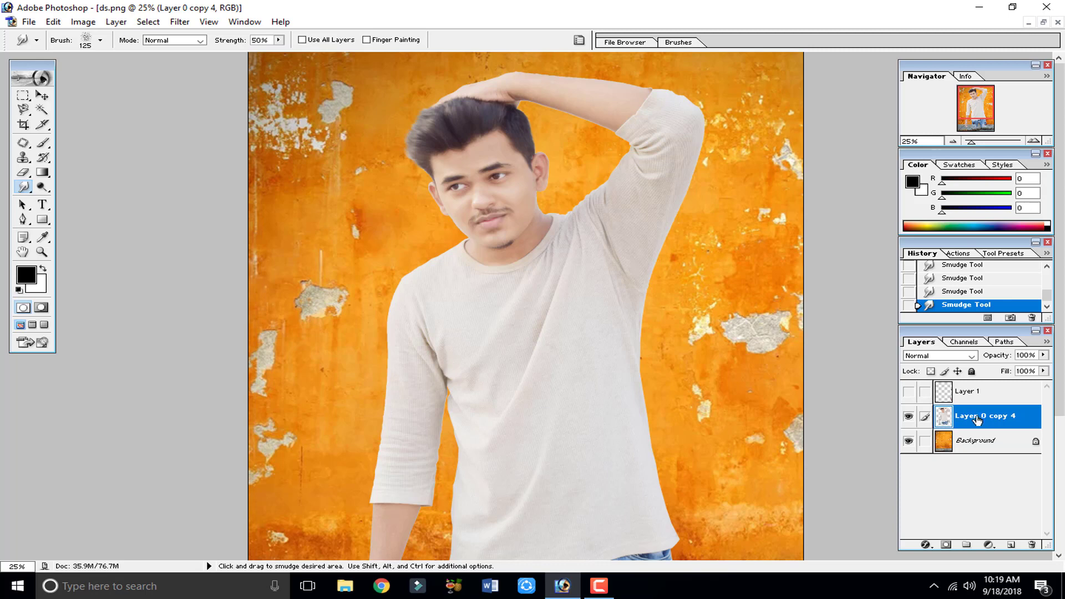
Set the blending mode of Layer 0 copy 4 to Hard Light
{"action": "left_click", "coordinate": [962, 356]}
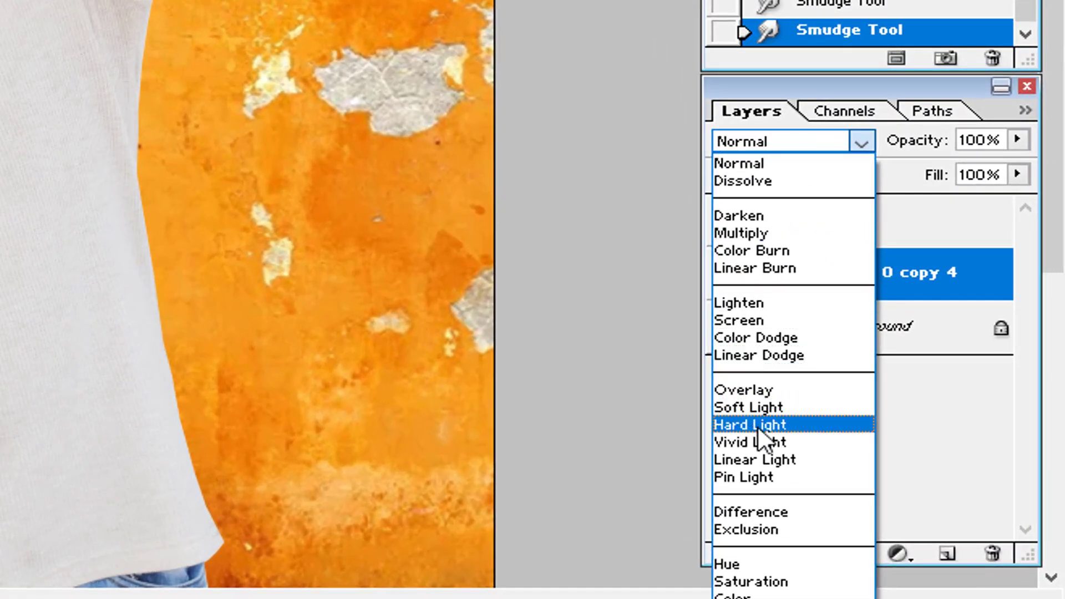
{"action": "left_click", "coordinate": [865, 145]}
{"action": "left_click", "coordinate": [866, 144]}
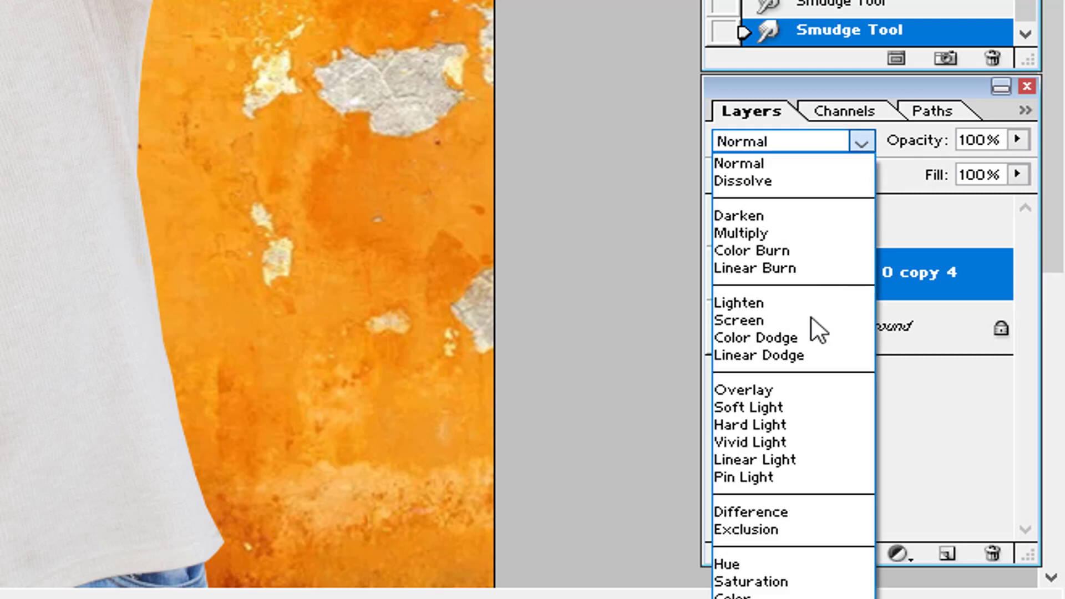
{"action": "left_click", "coordinate": [799, 425]}
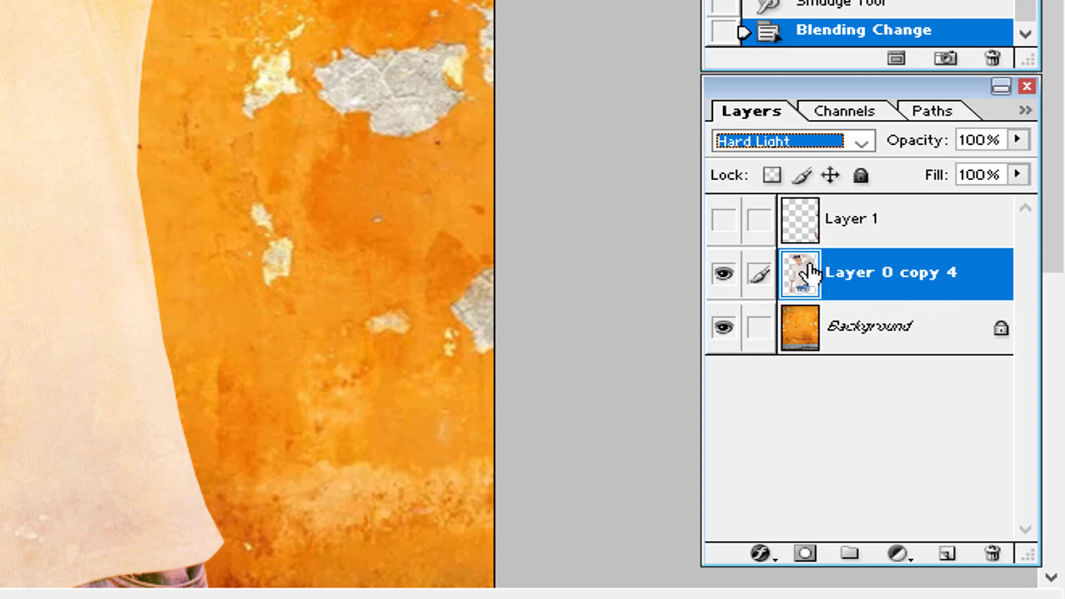
Duplicate the Hard Light layer Layer 0 copy 4 within ds.png and merge the duplicate down into it
{"action": "right_click", "coordinate": [842, 277]}
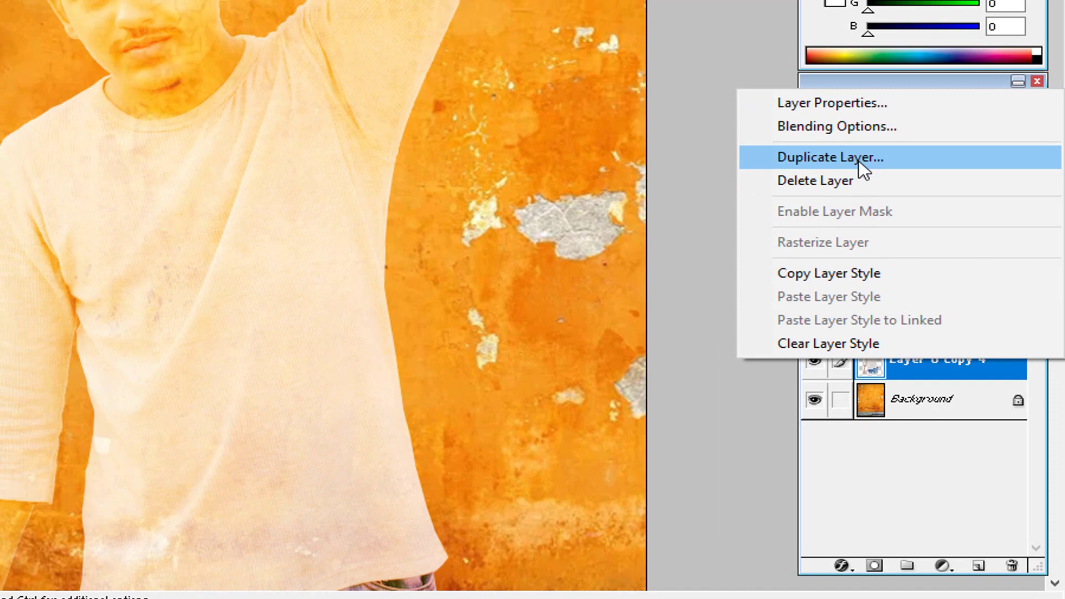
{"action": "left_click", "coordinate": [912, 367]}
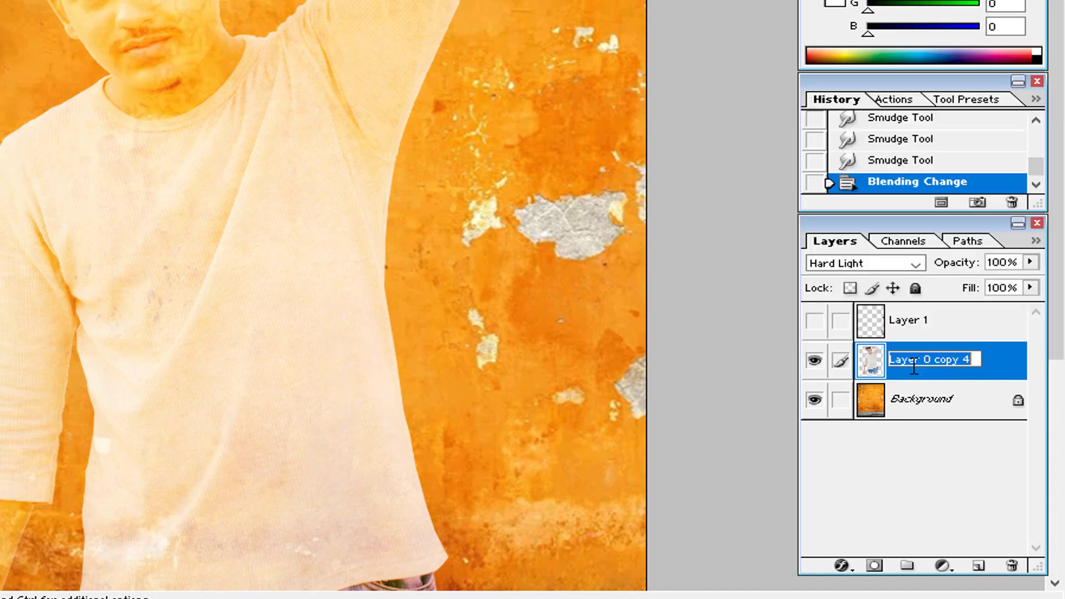
{"action": "double_click", "coordinate": [911, 370]}
{"action": "left_click", "coordinate": [911, 370]}
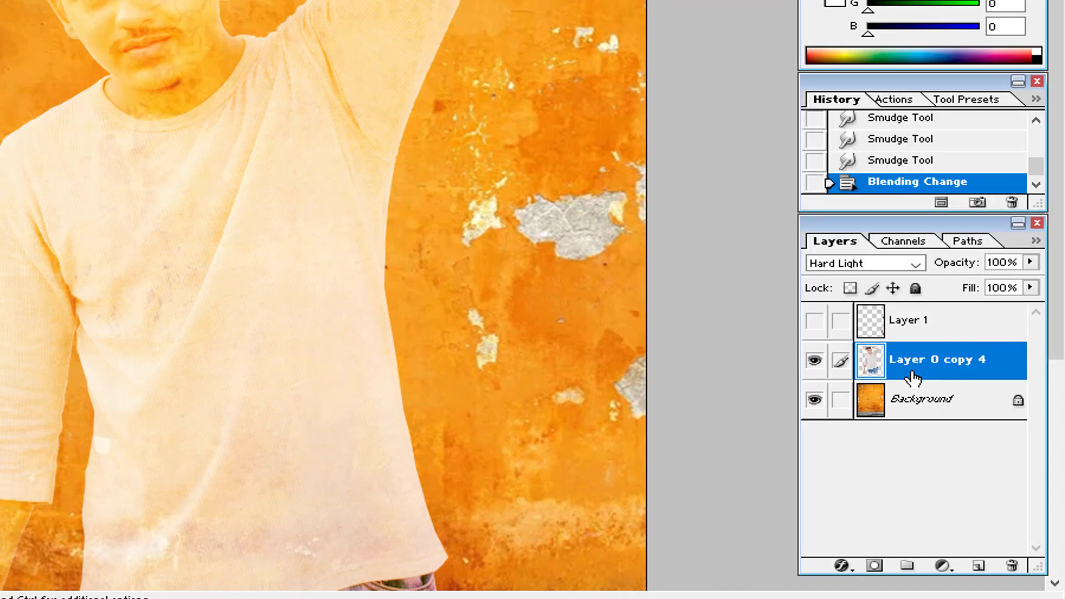
{"action": "double_click", "coordinate": [912, 370]}
{"action": "right_click", "coordinate": [911, 370]}
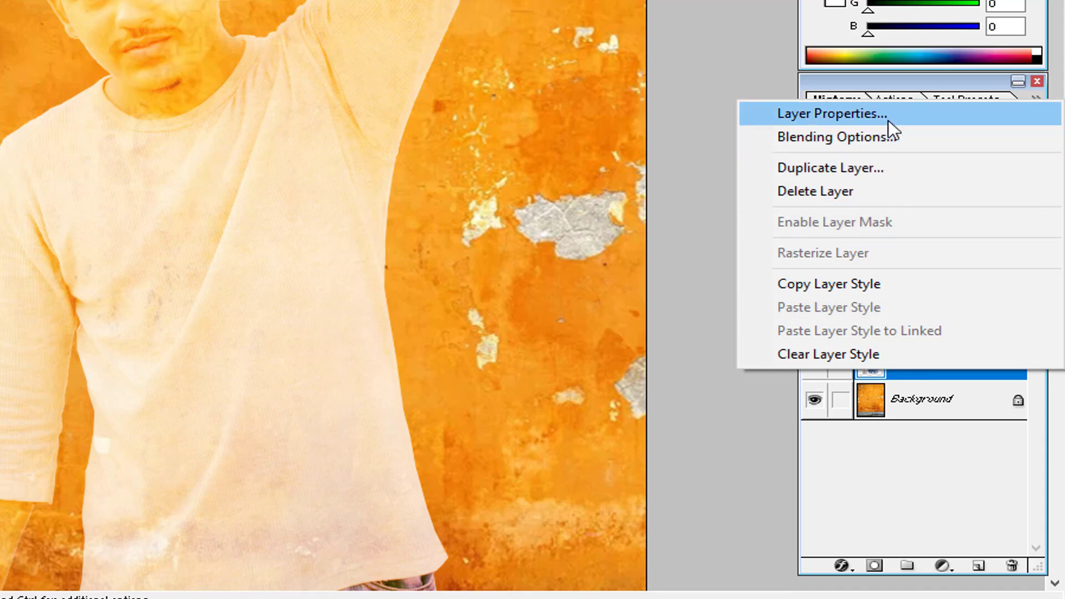
{"action": "left_click", "coordinate": [887, 173]}
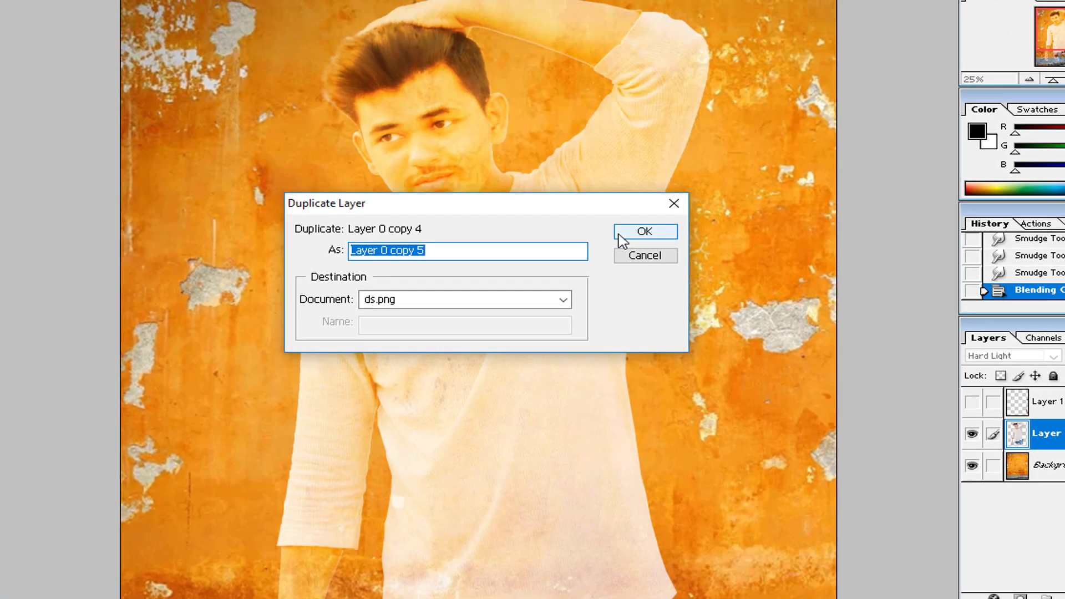
{"action": "left_click", "coordinate": [621, 238]}
{"action": "left_click", "coordinate": [971, 437]}
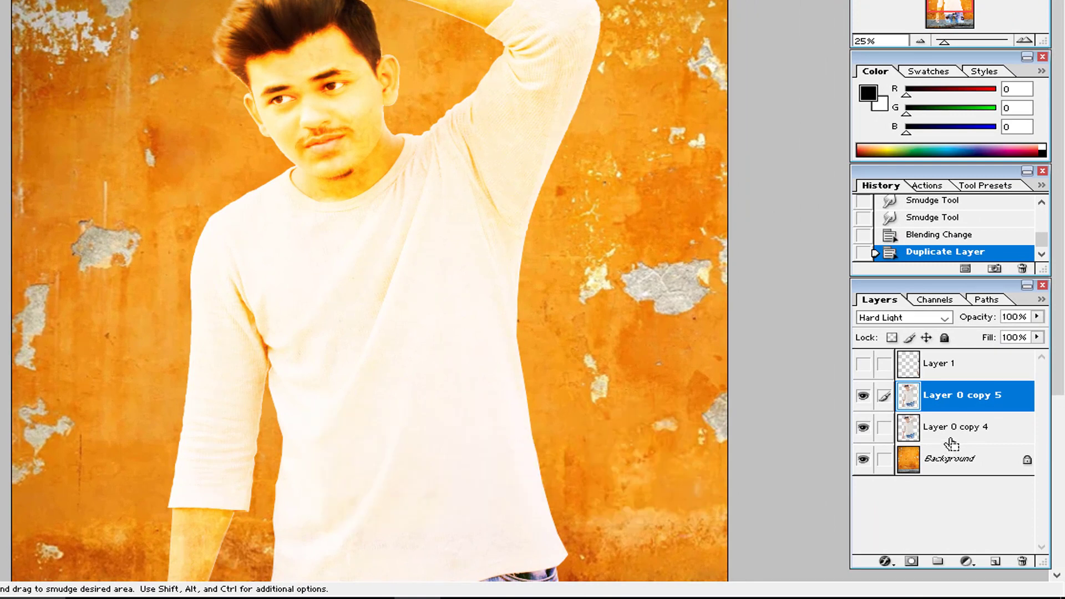
{"action": "key", "text": "ctrl+e"}
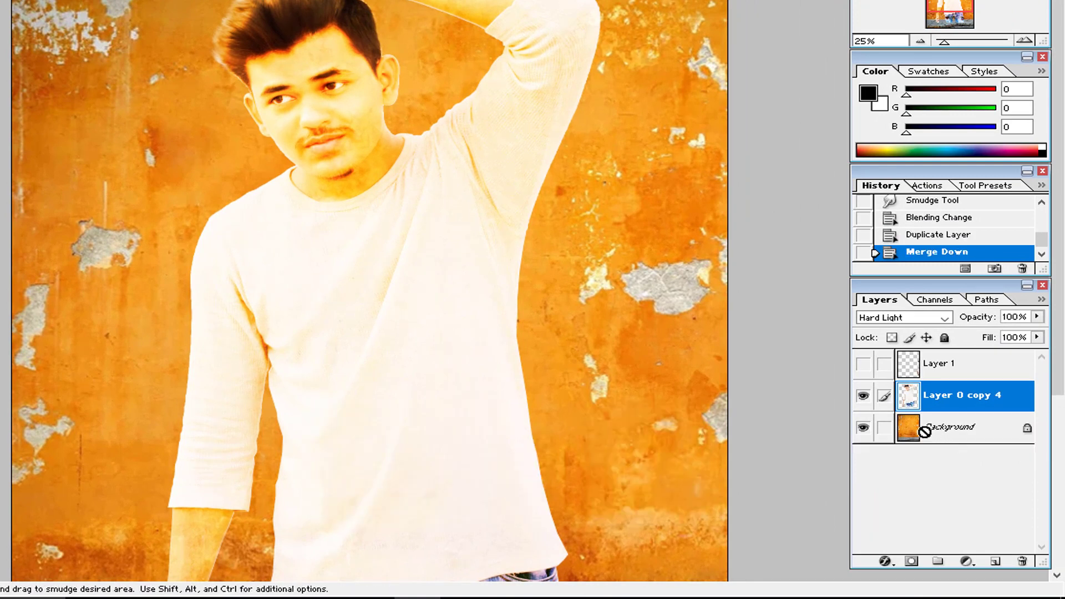
Compare the composite with Layer 0 copy 4 hidden and shown, and switch to the Move tool
{"action": "left_click", "coordinate": [862, 394]}
{"action": "left_click", "coordinate": [862, 393]}
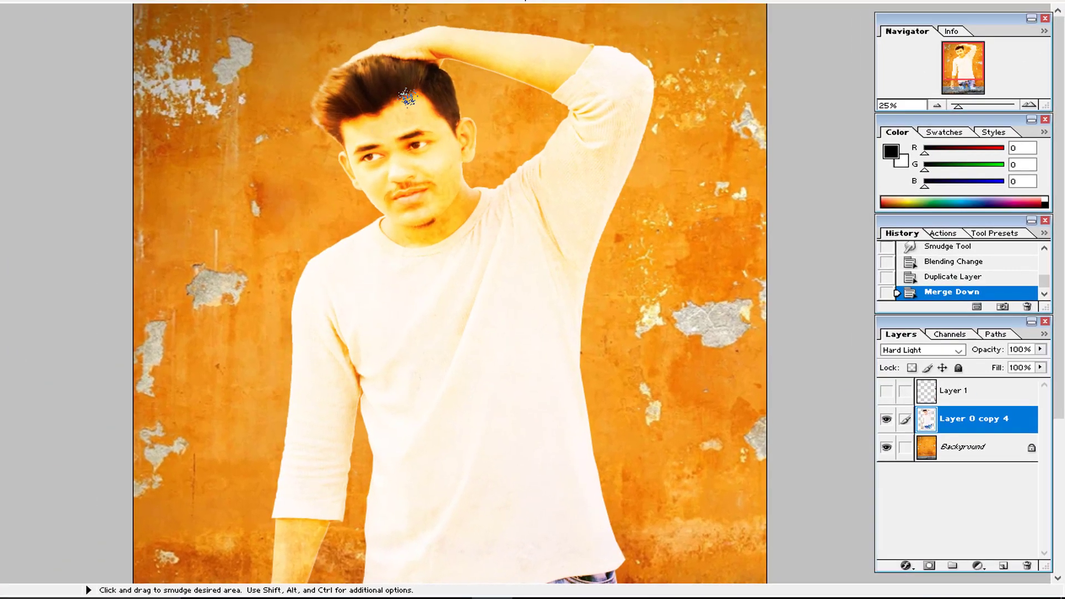
{"action": "key", "text": "v"}
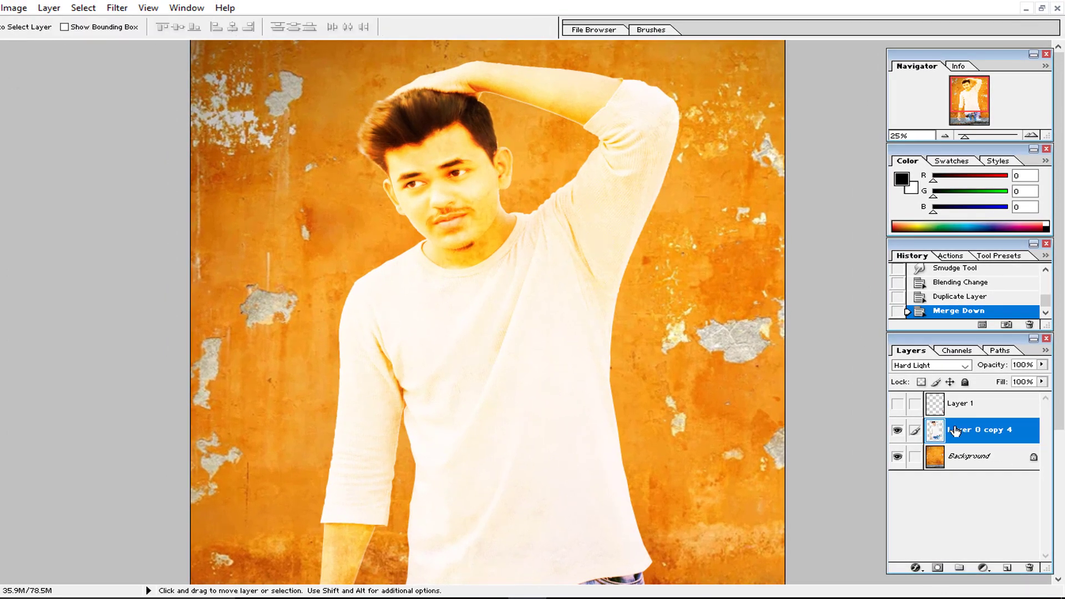
{"action": "left_click", "coordinate": [117, 7]}
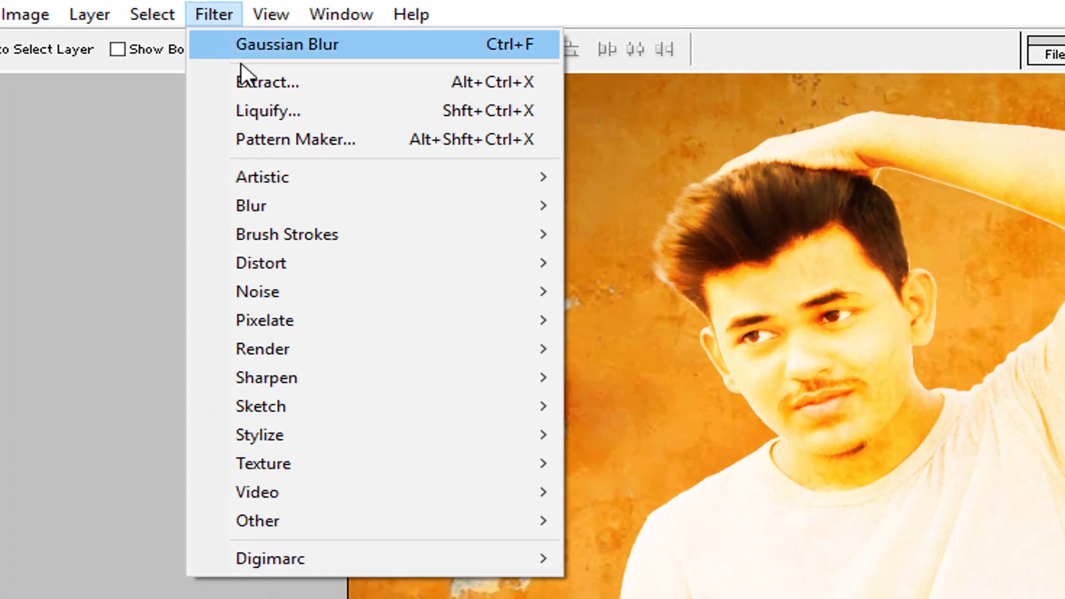
{"action": "mouse_move", "coordinate": [293, 171]}
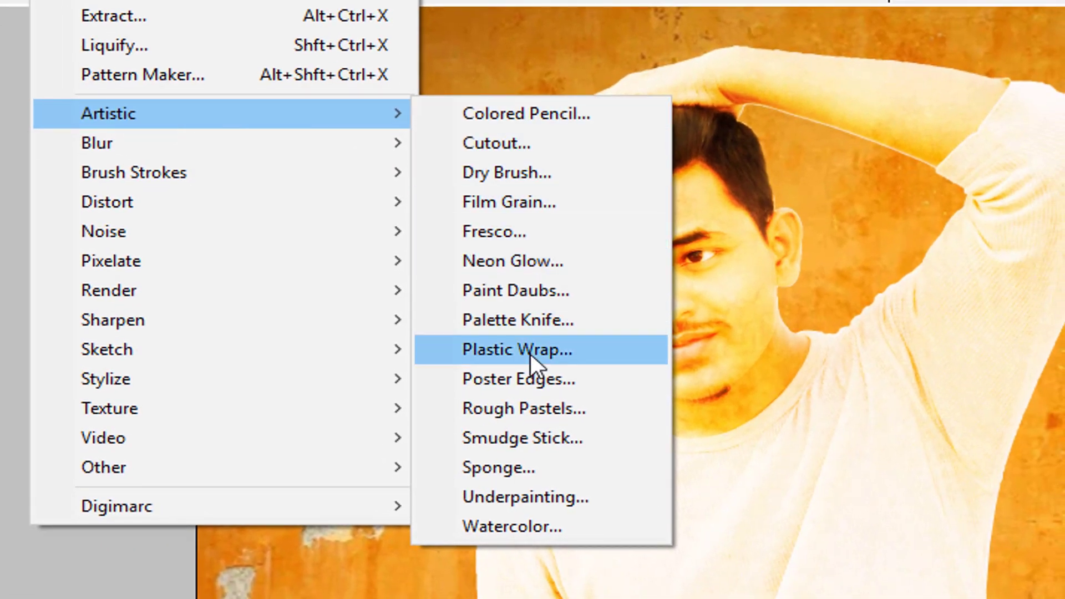
{"action": "left_click", "coordinate": [557, 384]}
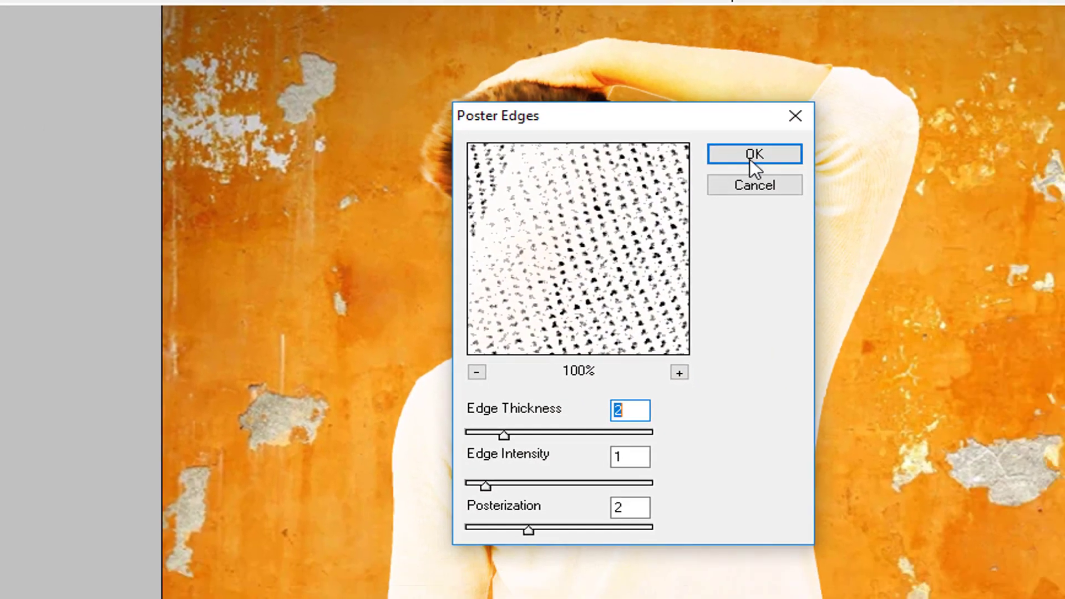
{"action": "left_click_drag", "start_coordinate": [558, 215], "coordinate": [635, 319]}
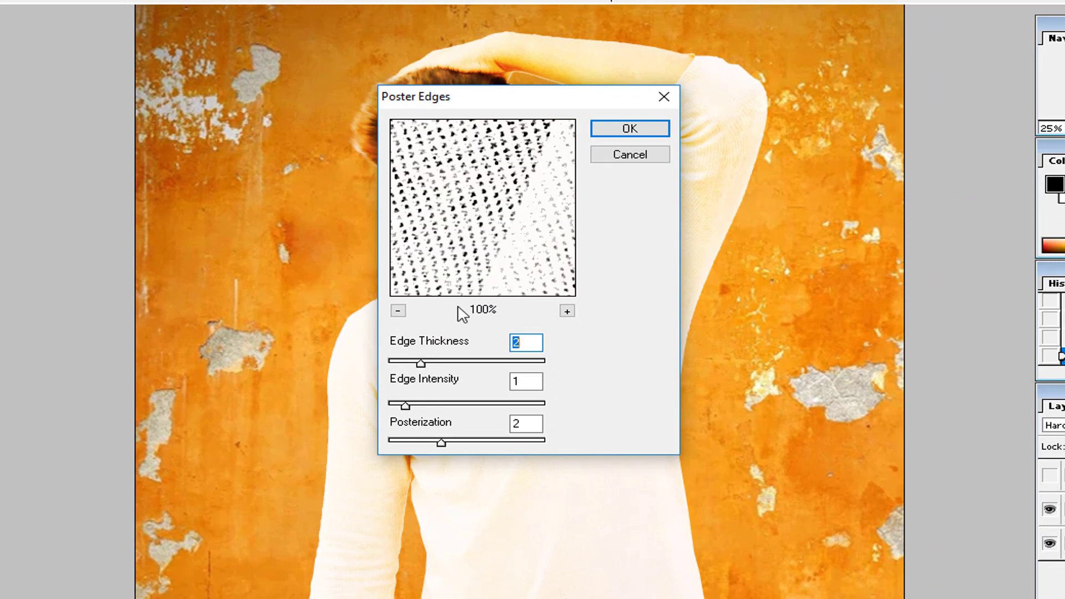
{"action": "left_click", "coordinate": [398, 310]}
{"action": "left_click", "coordinate": [398, 310]}
{"action": "left_click", "coordinate": [397, 310]}
{"action": "left_click", "coordinate": [398, 311]}
{"action": "left_click", "coordinate": [398, 310]}
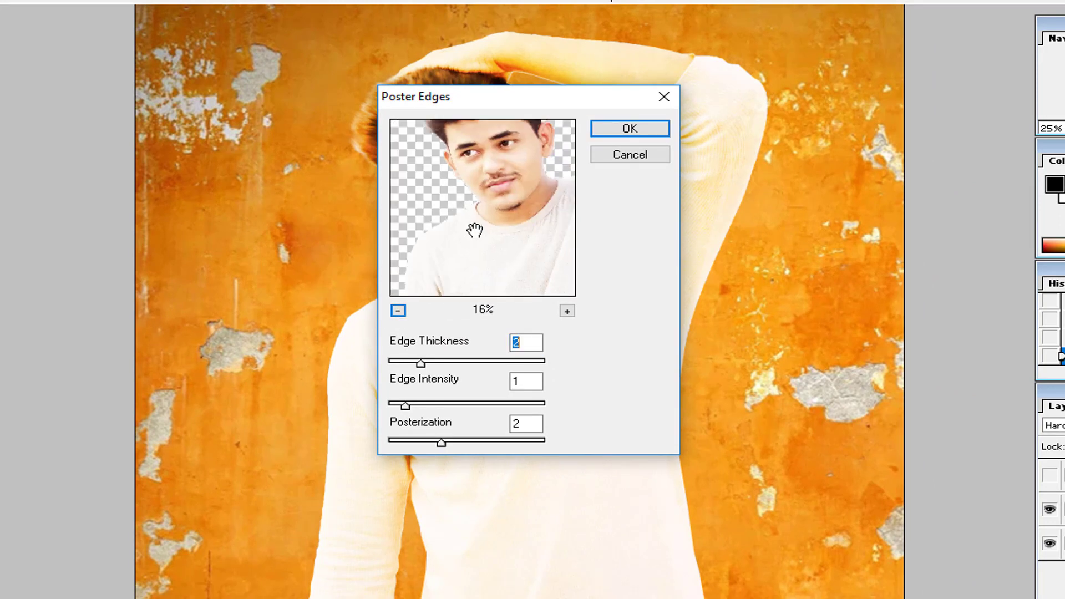
{"action": "left_click_drag", "start_coordinate": [474, 230], "coordinate": [449, 259]}
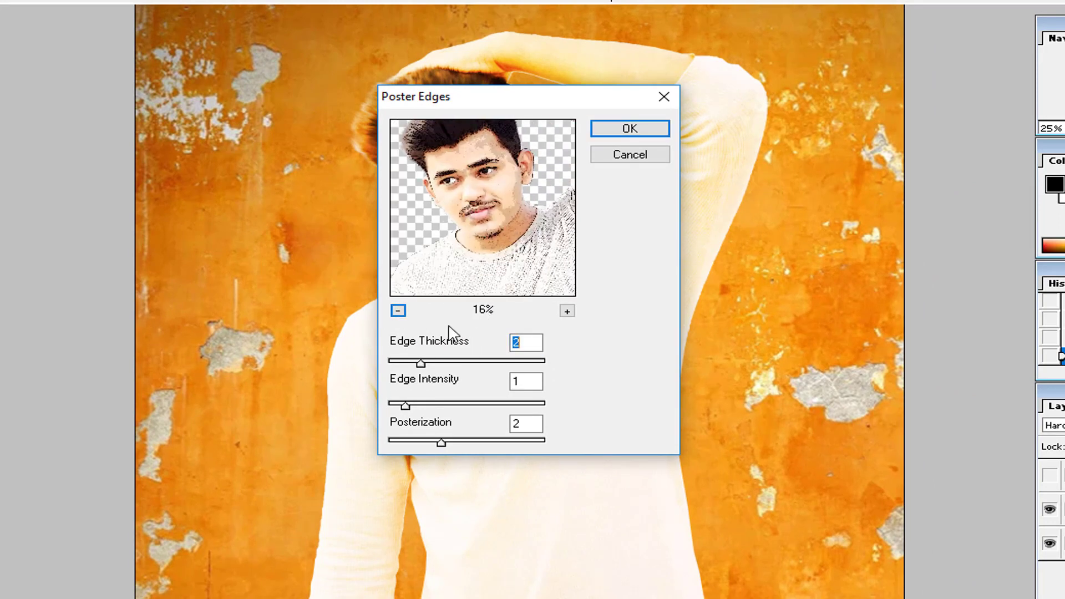
{"action": "mouse_move", "coordinate": [423, 363]}
{"action": "left_mouse_down"}
{"action": "mouse_move", "coordinate": [514, 368]}
{"action": "mouse_move", "coordinate": [422, 365]}
{"action": "mouse_move", "coordinate": [436, 366]}
{"action": "left_mouse_up"}
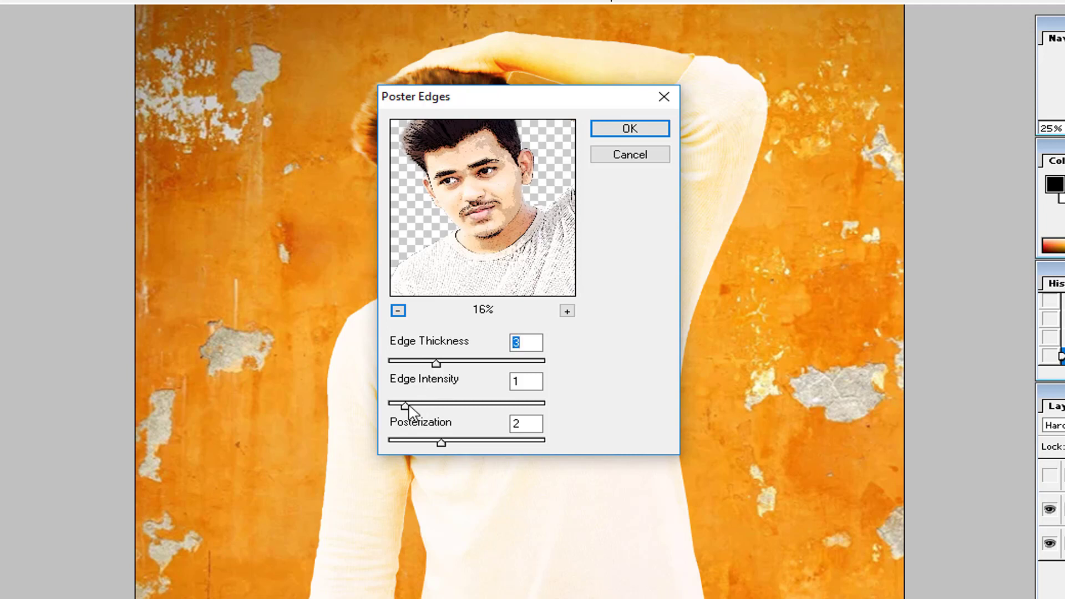
{"action": "mouse_move", "coordinate": [405, 408]}
{"action": "left_mouse_down"}
{"action": "mouse_move", "coordinate": [454, 410]}
{"action": "mouse_move", "coordinate": [406, 410]}
{"action": "left_mouse_up"}
{"action": "left_click_drag", "start_coordinate": [440, 444], "coordinate": [463, 447]}
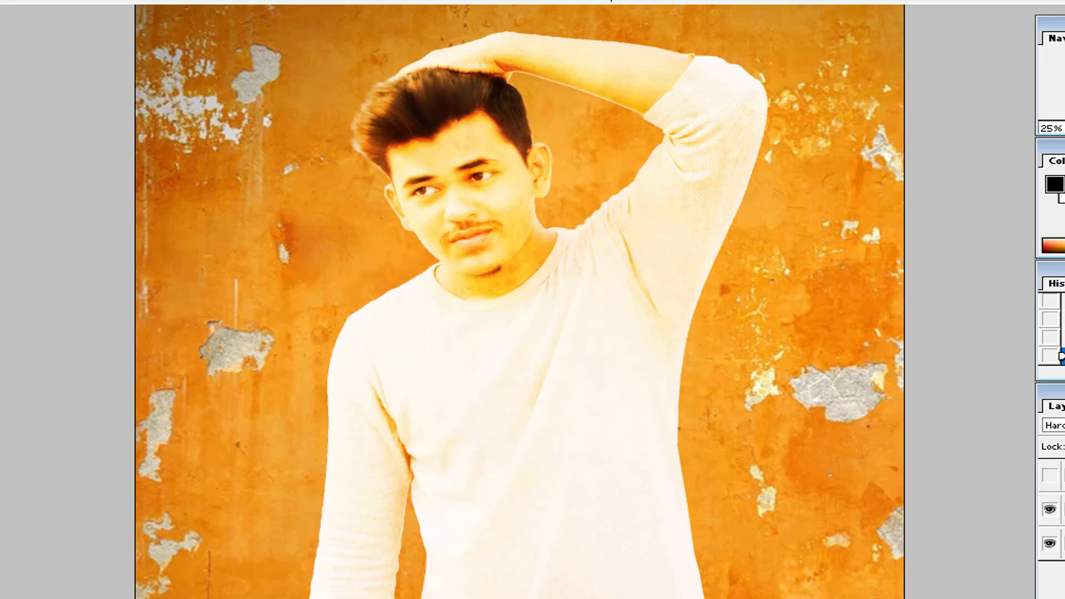
Apply the Poster Edges filter to Layer 0 copy 4 with edge thickness 2, edge intensity 1 and posterization 2
{"action": "key", "text": "alt+v"}
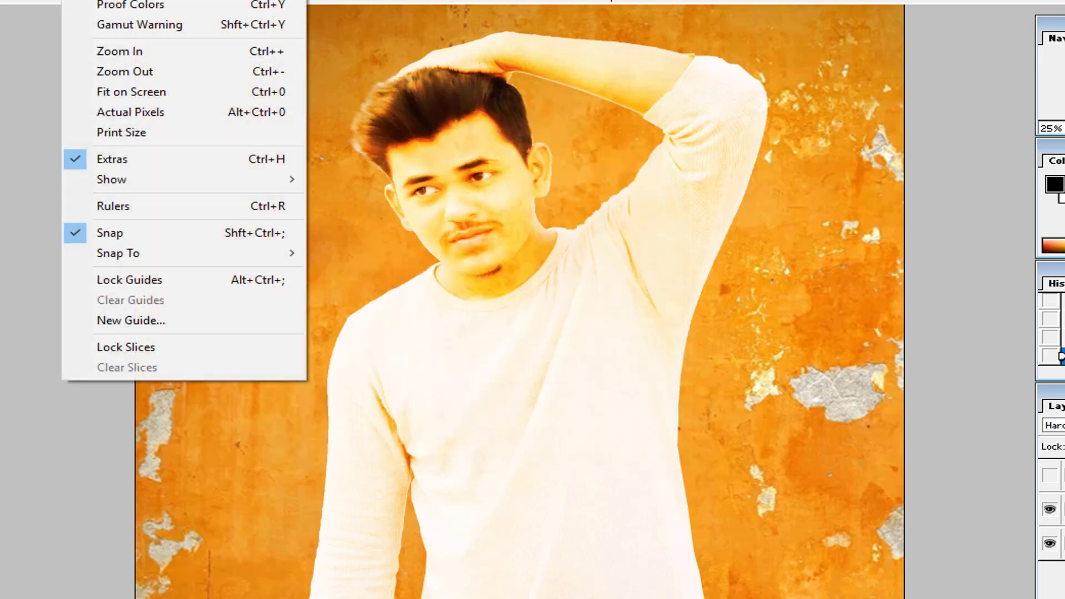
{"action": "key", "text": "Left"}
{"action": "mouse_move", "coordinate": [97, 80]}
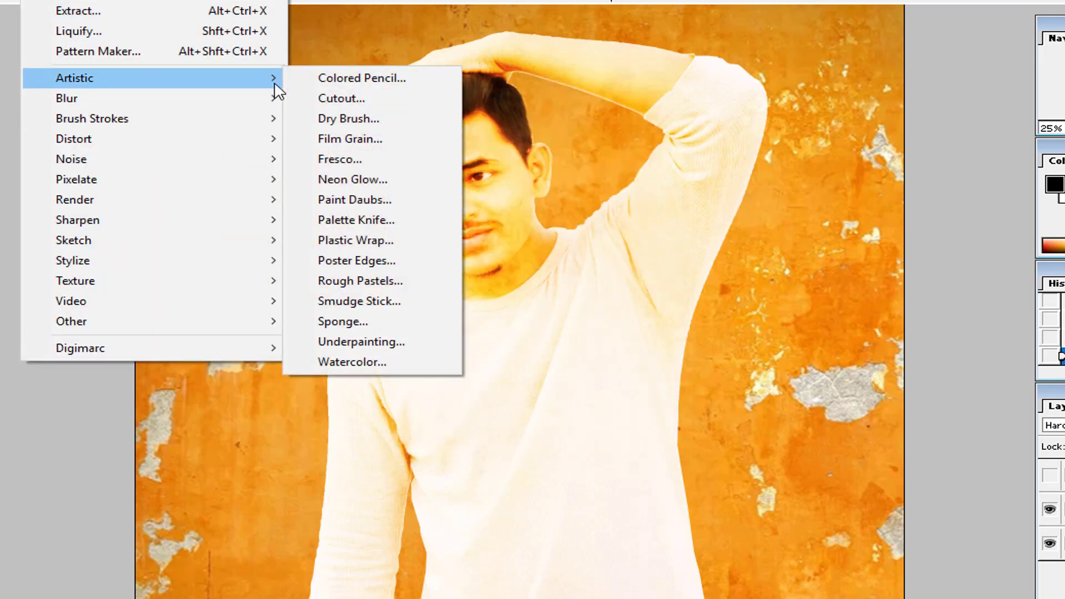
{"action": "left_click", "coordinate": [368, 261]}
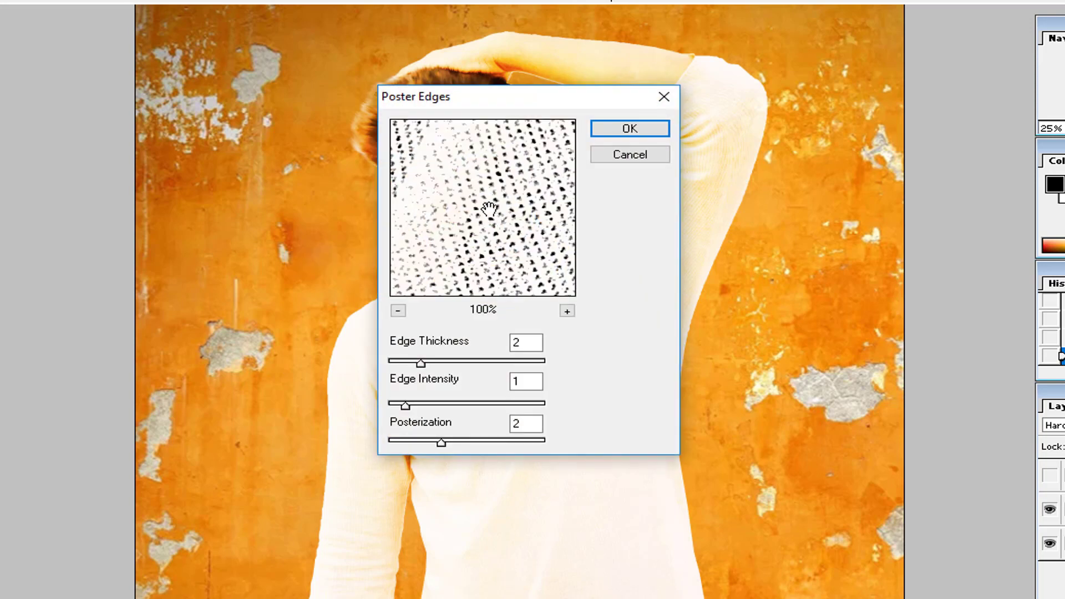
{"action": "left_click", "coordinate": [398, 311]}
{"action": "left_click", "coordinate": [397, 311]}
{"action": "left_click", "coordinate": [397, 310]}
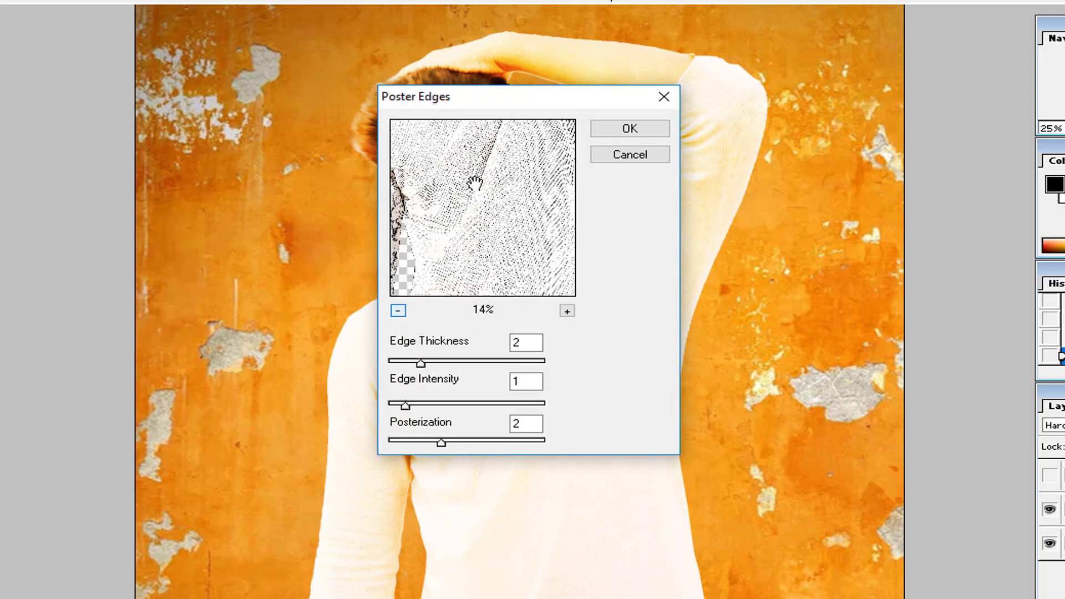
{"action": "left_click_drag", "start_coordinate": [480, 198], "coordinate": [473, 219]}
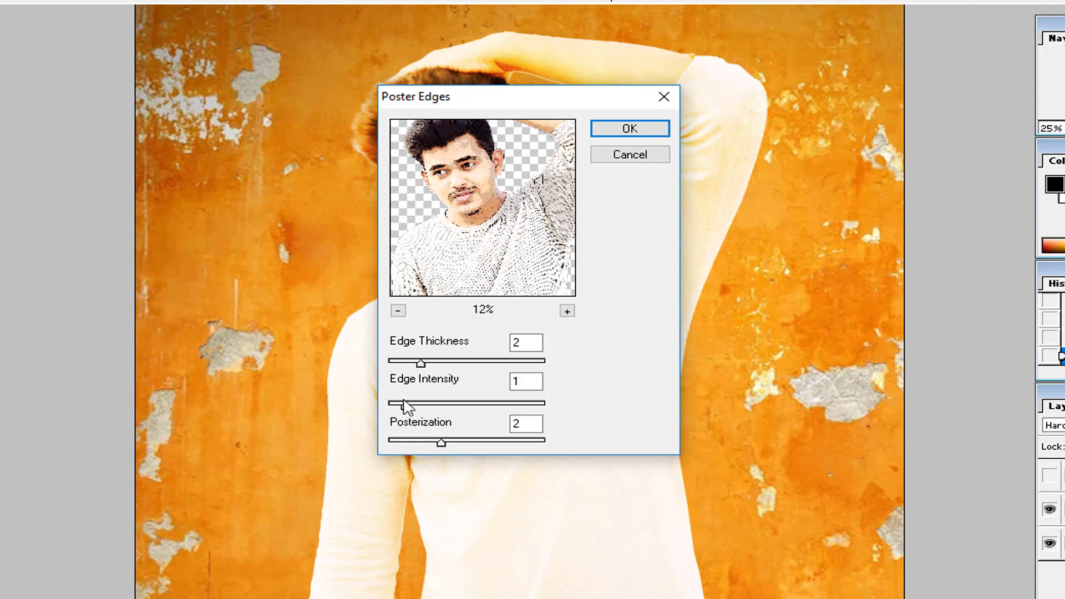
{"action": "left_click_drag", "start_coordinate": [405, 404], "coordinate": [408, 406]}
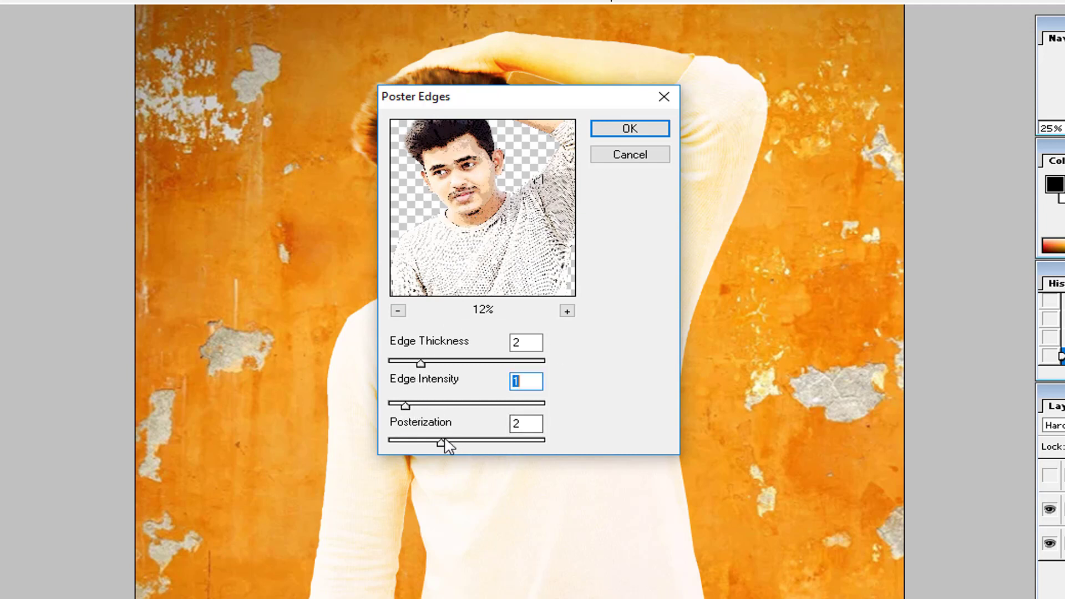
{"action": "left_click", "coordinate": [641, 132]}
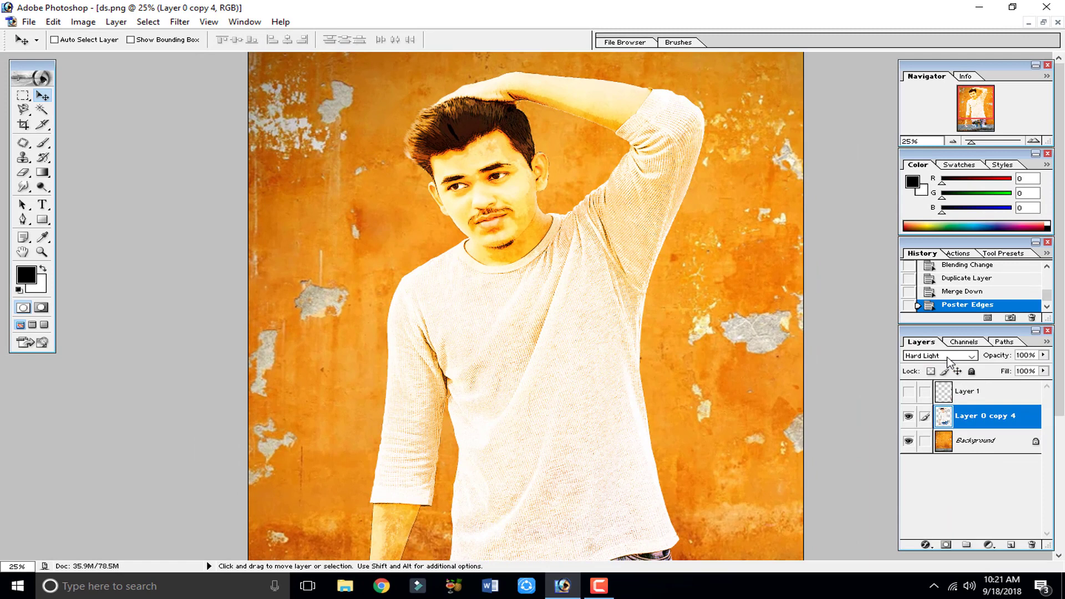
Change the blending mode of Layer 0 copy 4 to Normal and lower its opacity to 78%
{"action": "key", "text": "ctrl+minus"}
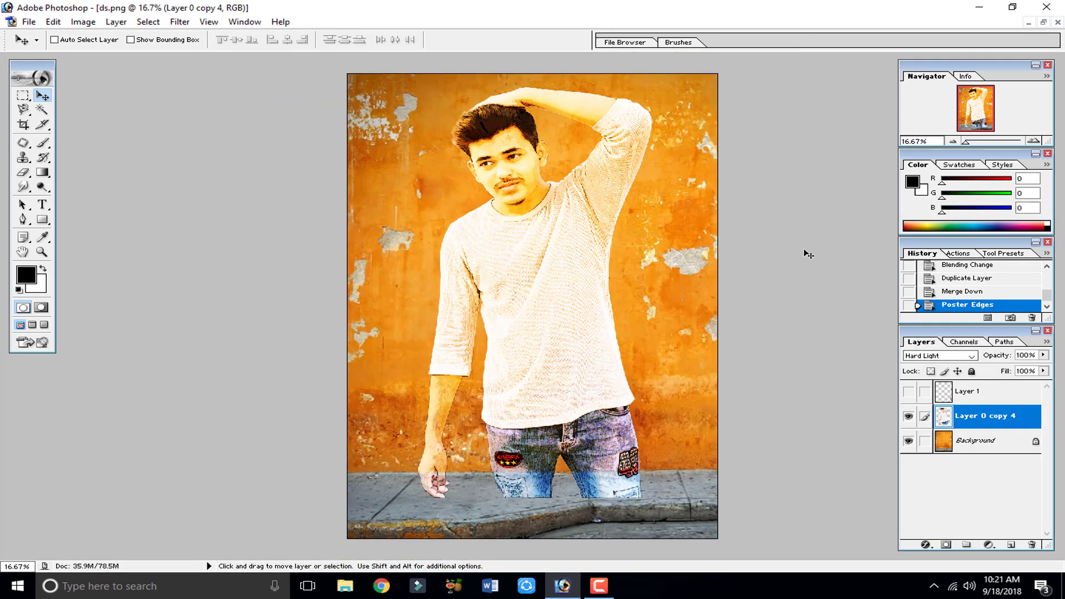
{"action": "left_click", "coordinate": [943, 355]}
{"action": "left_click", "coordinate": [950, 370]}
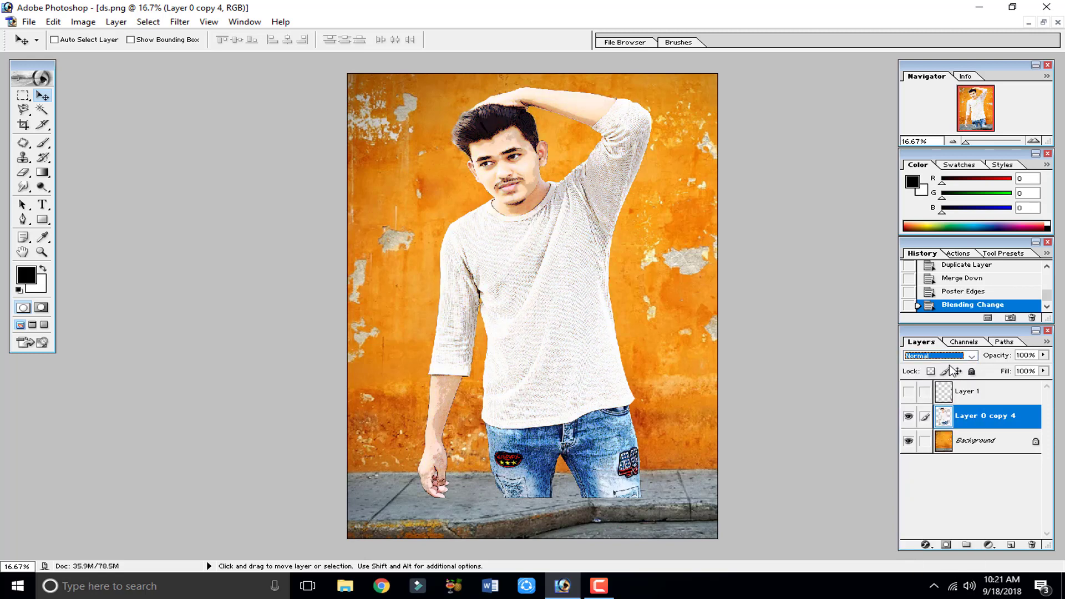
{"action": "left_click", "coordinate": [1043, 355]}
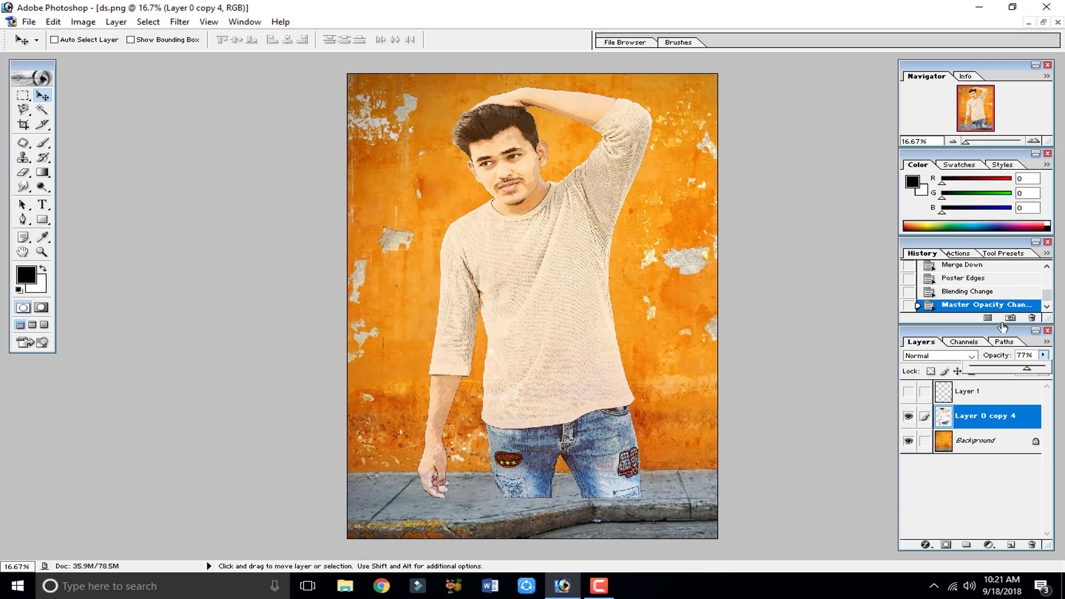
{"action": "left_click_drag", "start_coordinate": [1028, 372], "coordinate": [1006, 373]}
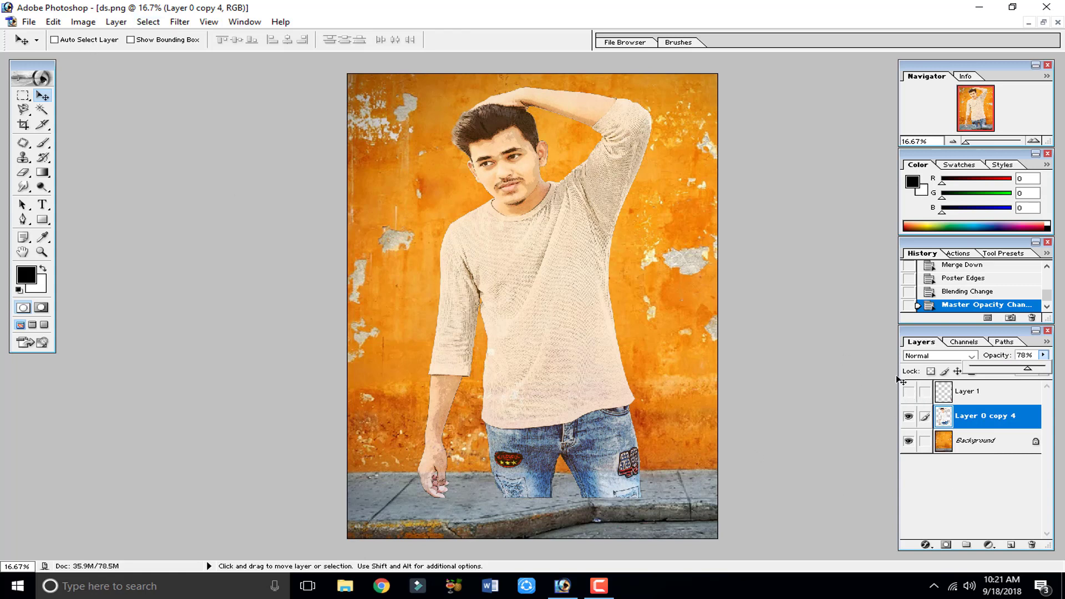
Erase the large man's legs and hand softly along the pavement edge on Layer 0 copy 4, using a soft 700 px eraser brush
{"action": "left_click", "coordinate": [23, 172]}
{"action": "left_click", "coordinate": [100, 40]}
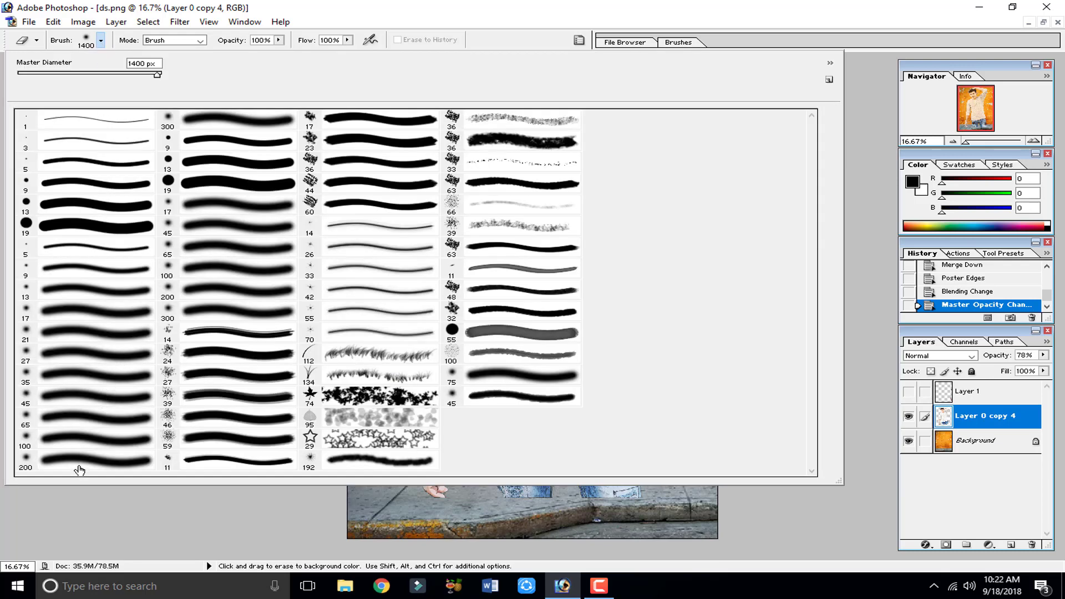
{"action": "left_click", "coordinate": [235, 123]}
{"action": "left_click", "coordinate": [304, 523]}
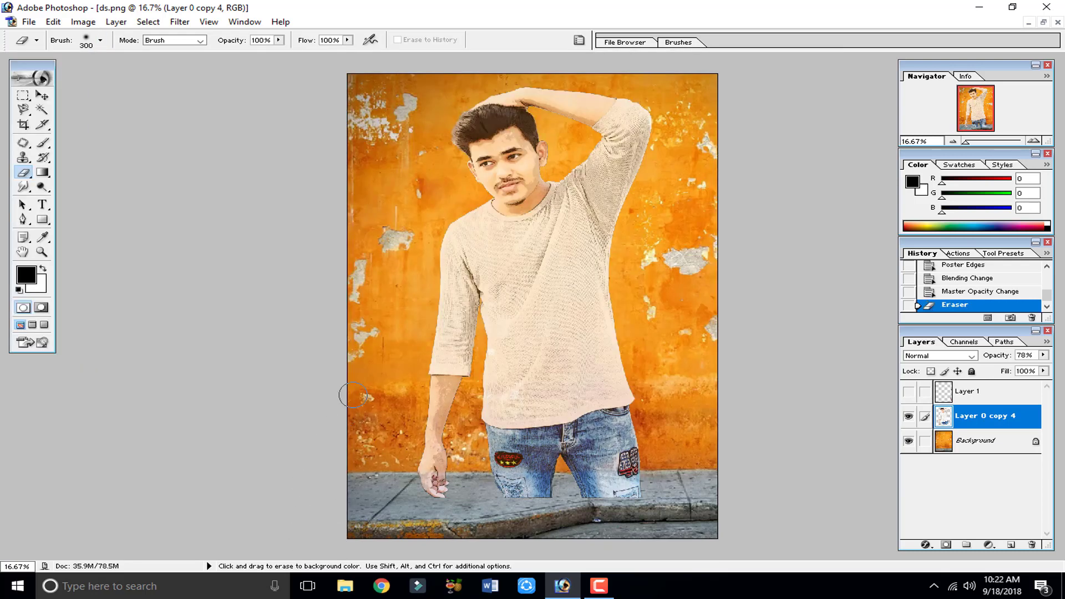
{"action": "key", "text": "bracketright"}
{"action": "key", "text": "bracketright"}
{"action": "key", "text": "bracketright"}
{"action": "key", "text": "bracketright"}
{"action": "key", "text": "bracketright"}
{"action": "key", "text": "bracketright"}
{"action": "key", "text": "bracketright"}
{"action": "key", "text": "bracketright"}
{"action": "key", "text": "bracketright"}
{"action": "key", "text": "bracketright"}
{"action": "key", "text": "bracketright"}
{"action": "key", "text": "bracketright"}
{"action": "key", "text": "bracketright"}
{"action": "left_click", "coordinate": [100, 40]}
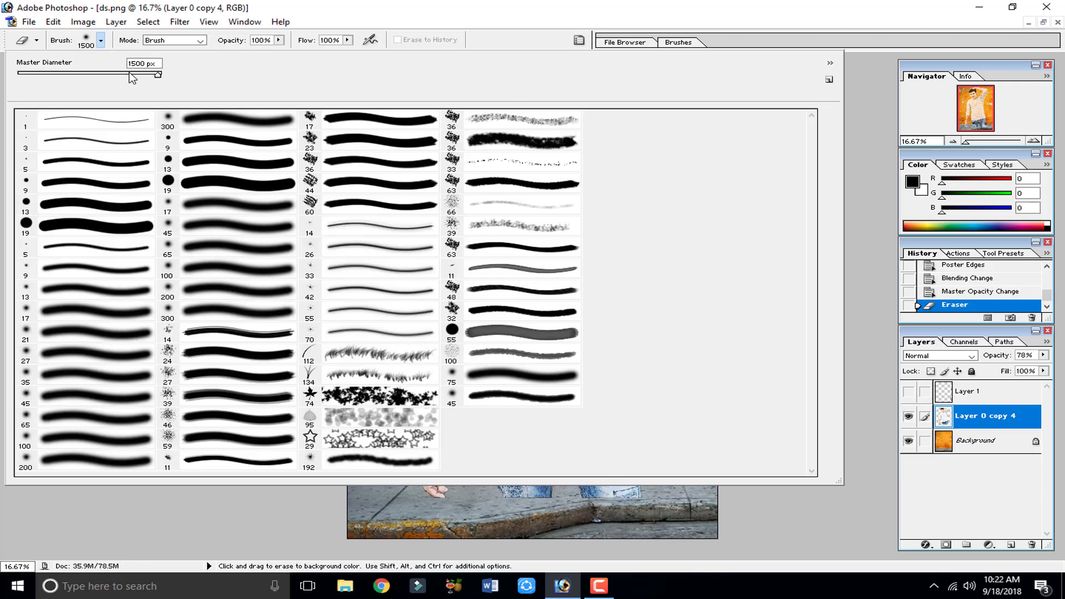
{"action": "left_click", "coordinate": [262, 530]}
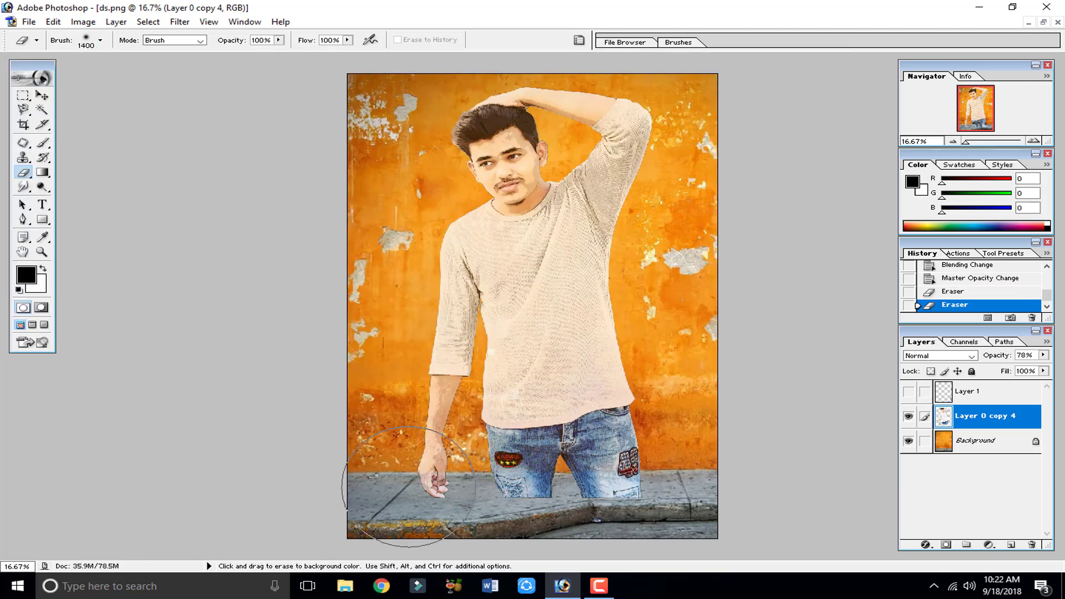
{"action": "key", "text": "bracketleft"}
{"action": "key", "text": "bracketleft"}
{"action": "key", "text": "bracketleft"}
{"action": "key", "text": "bracketleft"}
{"action": "key", "text": "bracketleft"}
{"action": "key", "text": "bracketleft"}
{"action": "left_click_drag", "start_coordinate": [366, 476], "coordinate": [666, 473]}
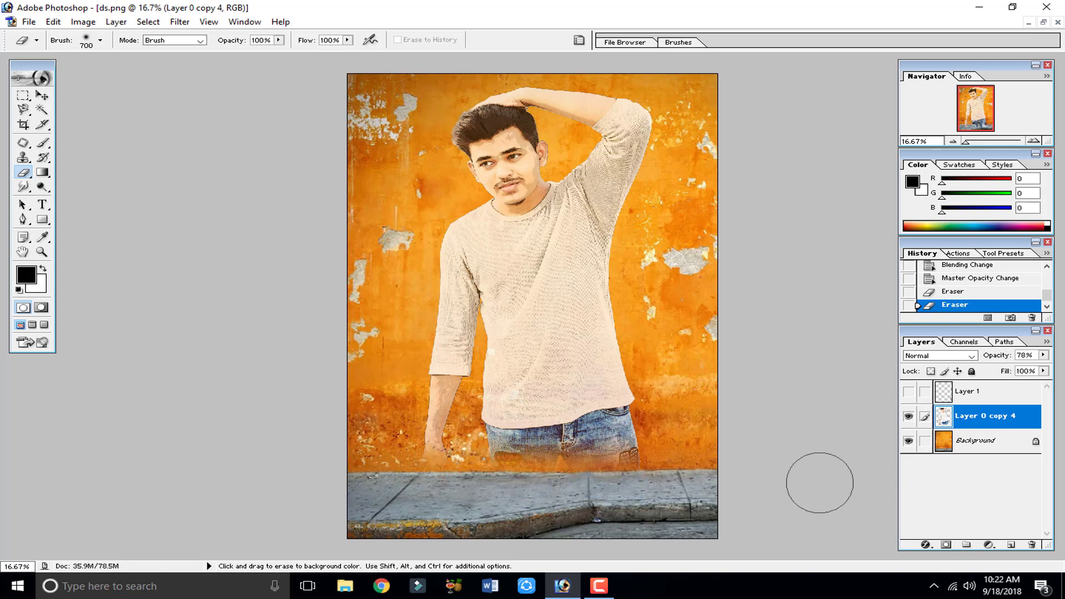
{"action": "left_click", "coordinate": [819, 483]}
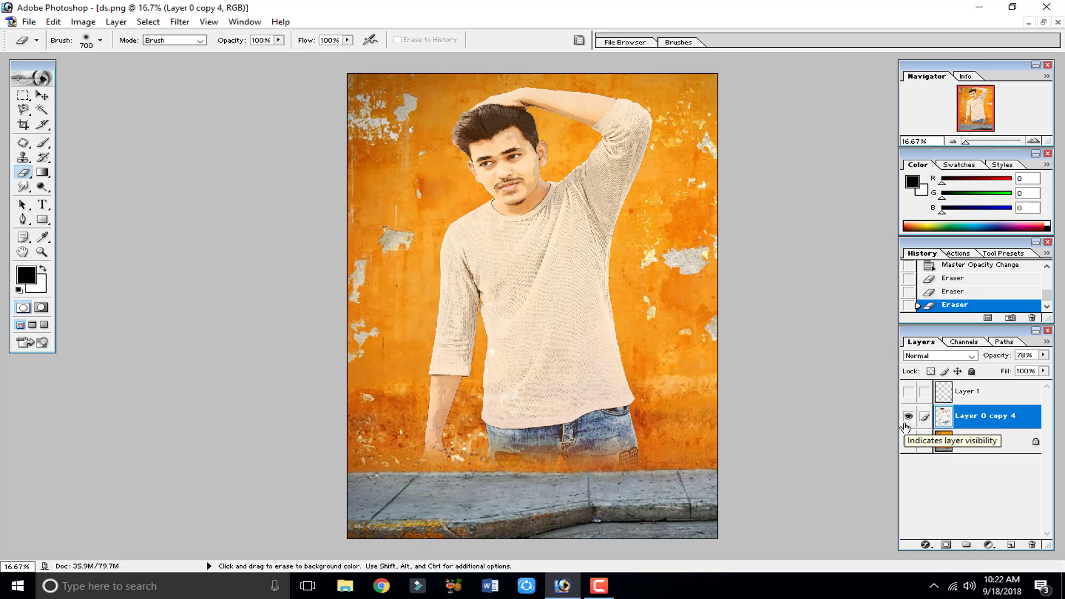
{"action": "key", "text": "ctrl+t"}
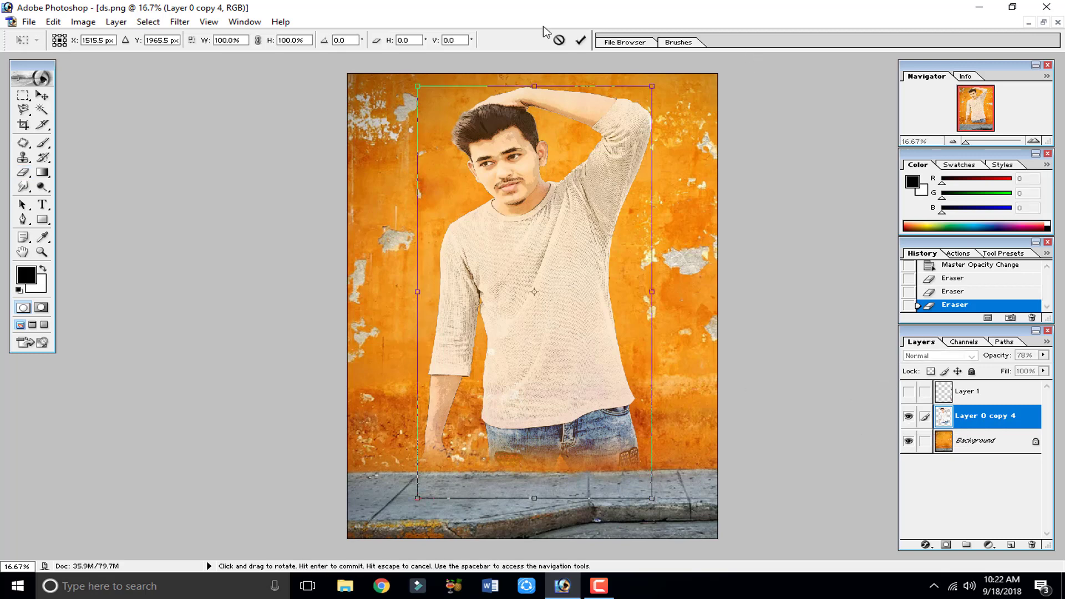
{"action": "left_click", "coordinate": [558, 40]}
{"action": "left_click", "coordinate": [53, 21]}
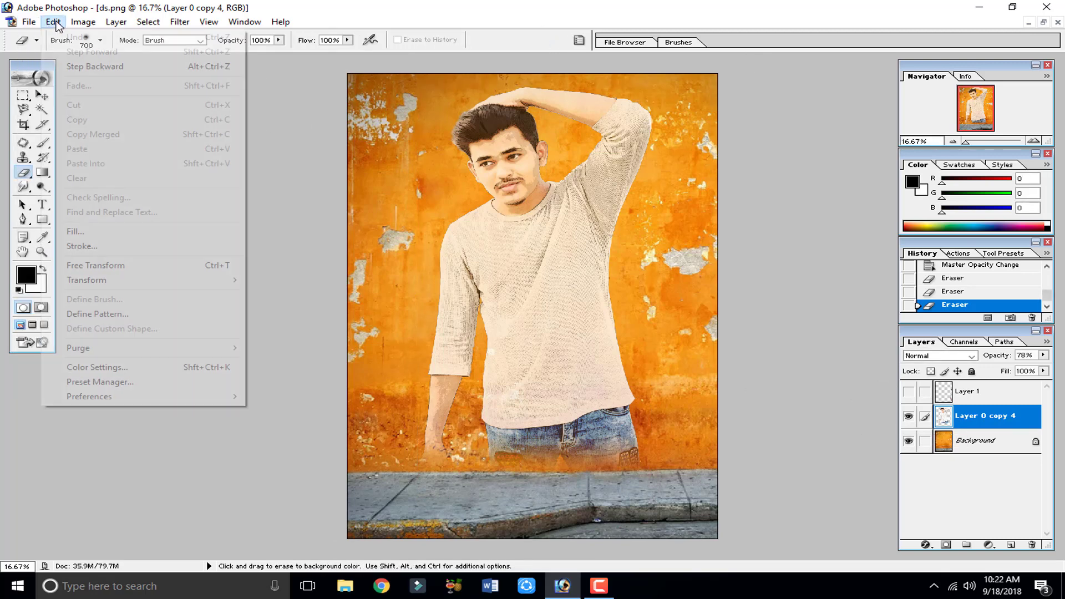
{"action": "left_click", "coordinate": [111, 266]}
{"action": "left_click_drag", "start_coordinate": [420, 75], "coordinate": [358, 104]}
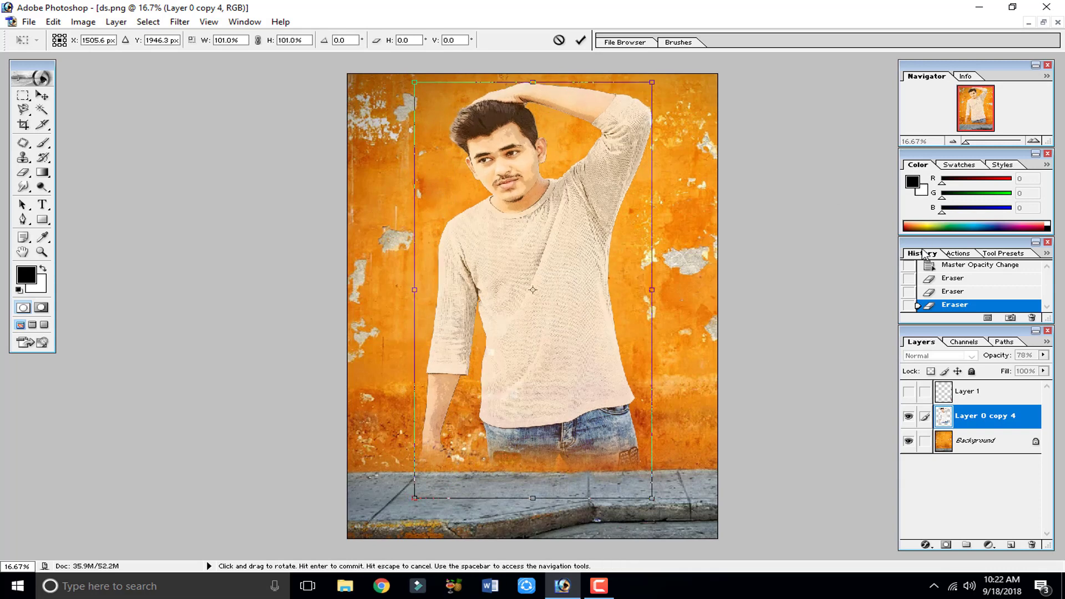
{"action": "key", "text": "Return"}
Show Layer 1 and move its full-length man from the image's edge to the middle, in front of the large man
{"action": "left_click", "coordinate": [908, 391]}
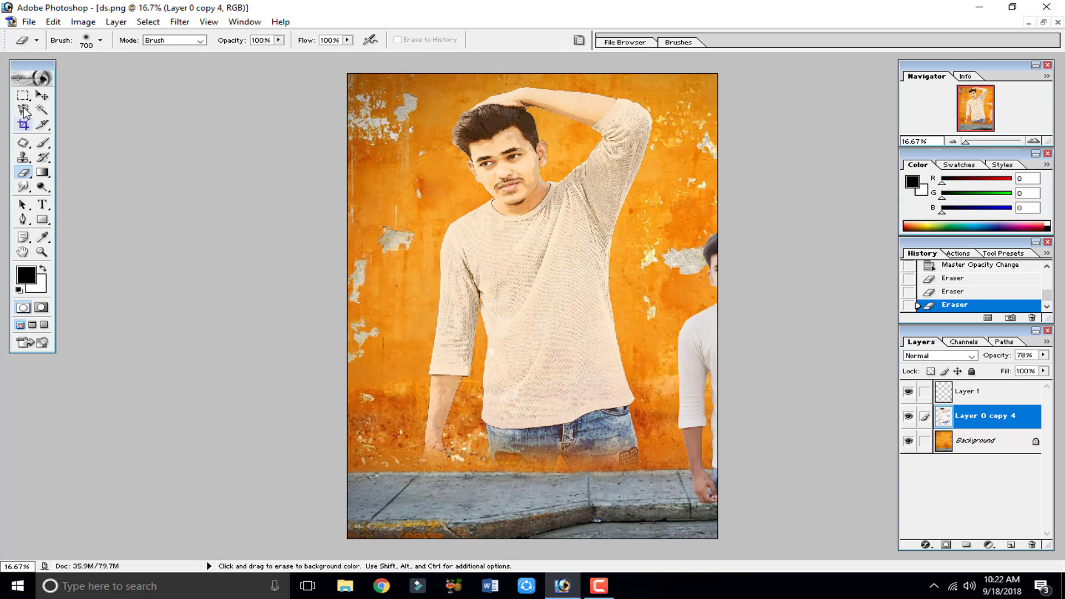
{"action": "key", "text": "v"}
{"action": "left_click", "coordinate": [960, 389]}
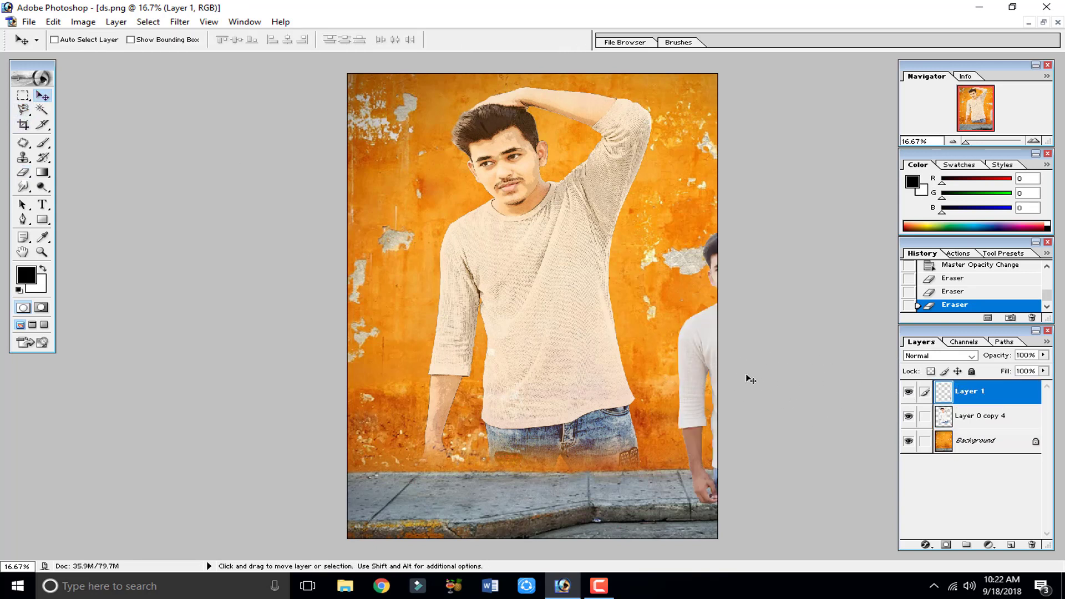
{"action": "left_click_drag", "start_coordinate": [696, 370], "coordinate": [494, 248]}
Scale the full-length man on Layer 1 down to 66.2% and stand him on the pavement in front of the large man
{"action": "key", "text": "ctrl+t"}
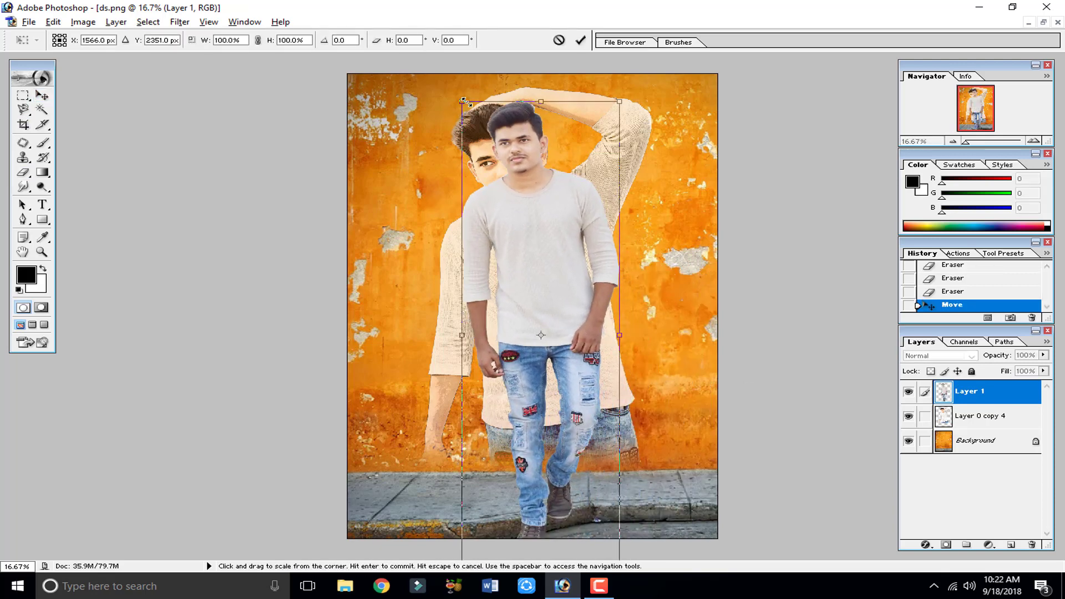
{"action": "left_click_drag", "start_coordinate": [467, 101], "coordinate": [502, 188]}
{"action": "left_click_drag", "start_coordinate": [525, 337], "coordinate": [572, 329]}
{"action": "left_click_drag", "start_coordinate": [533, 175], "coordinate": [540, 195]}
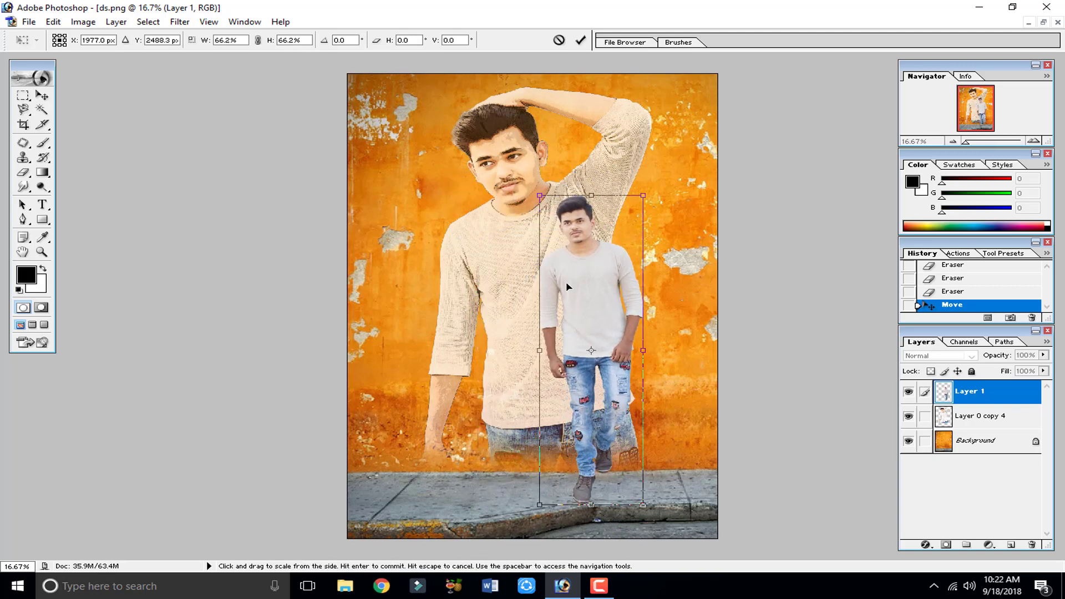
{"action": "left_click_drag", "start_coordinate": [568, 297], "coordinate": [561, 295]}
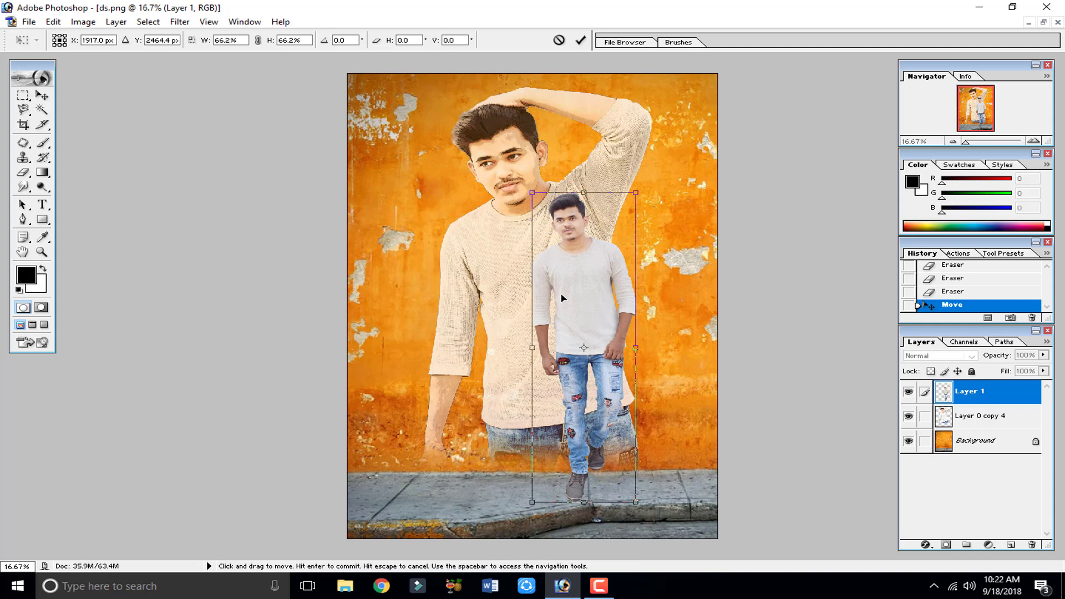
{"action": "left_click", "coordinate": [580, 40]}
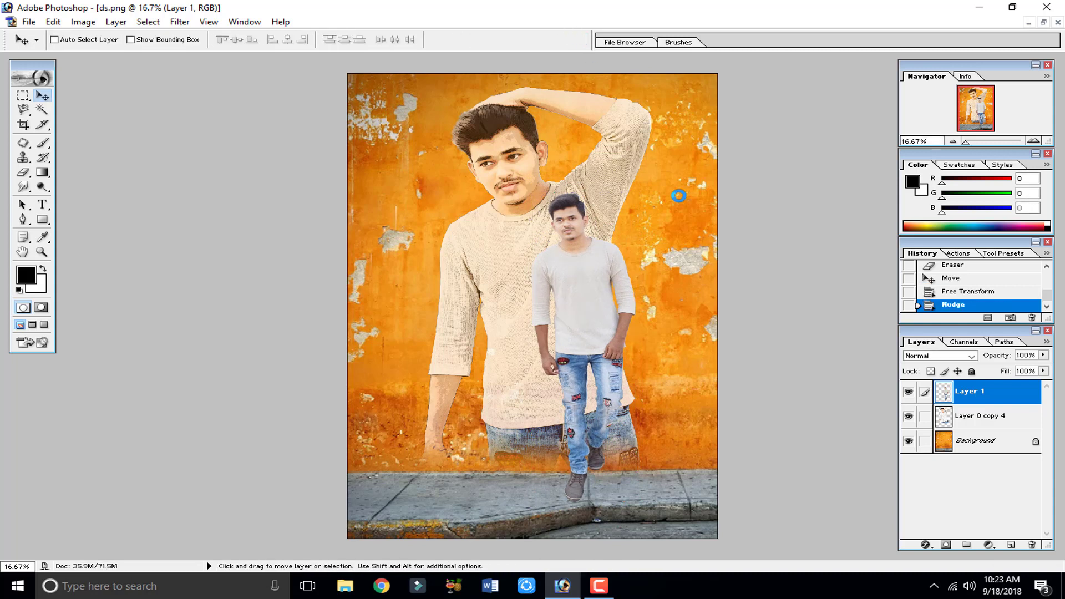
Nudge the scaled man on Layer 1 left in large increments so he stands closer to the image's centre
{"action": "key", "text": "shift+Left"}
{"action": "key", "text": "shift+Left"}
{"action": "key", "text": "shift+Left"}
{"action": "key", "text": "shift+Left"}
{"action": "key", "text": "shift+Left"}
{"action": "key", "text": "shift+Left"}
{"action": "key", "text": "shift+Left"}
{"action": "key", "text": "shift+Left"}
{"action": "key", "text": "shift+Left"}
{"action": "key", "text": "shift+Left"}
{"action": "key", "text": "shift+Left"}
{"action": "key", "text": "shift+Left"}
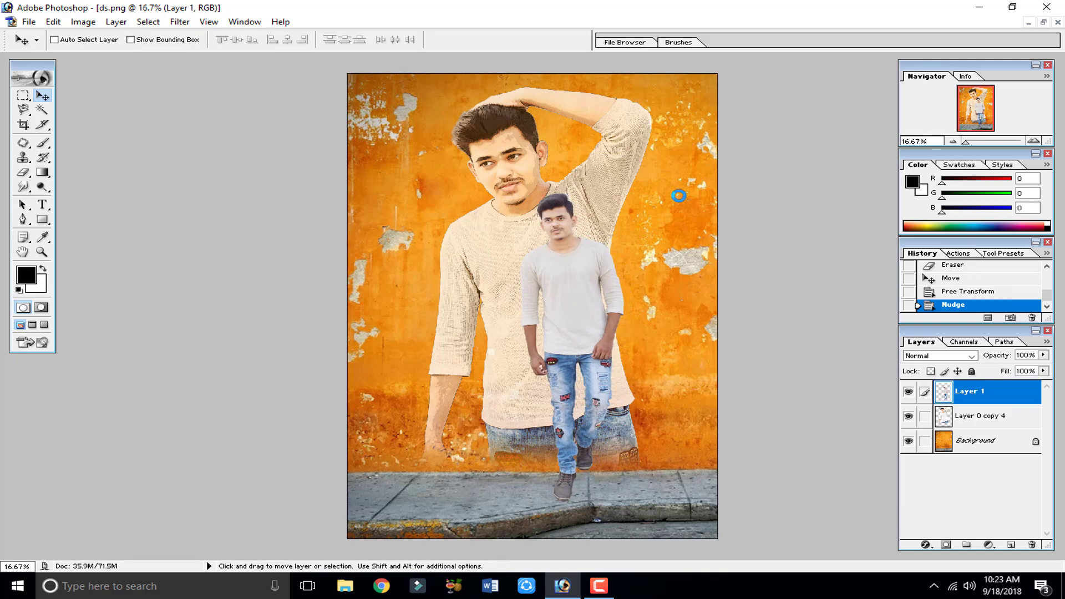
Smudge the hair edges of the smaller man on Layer 1 outward, using a 50 px Smudge brush at 50% strength
{"action": "key", "text": "ctrl+plus"}
{"action": "key", "text": "ctrl+plus"}
{"action": "key", "text": "space"}
{"action": "left_click_drag", "start_coordinate": [550, 132], "coordinate": [525, 383]}
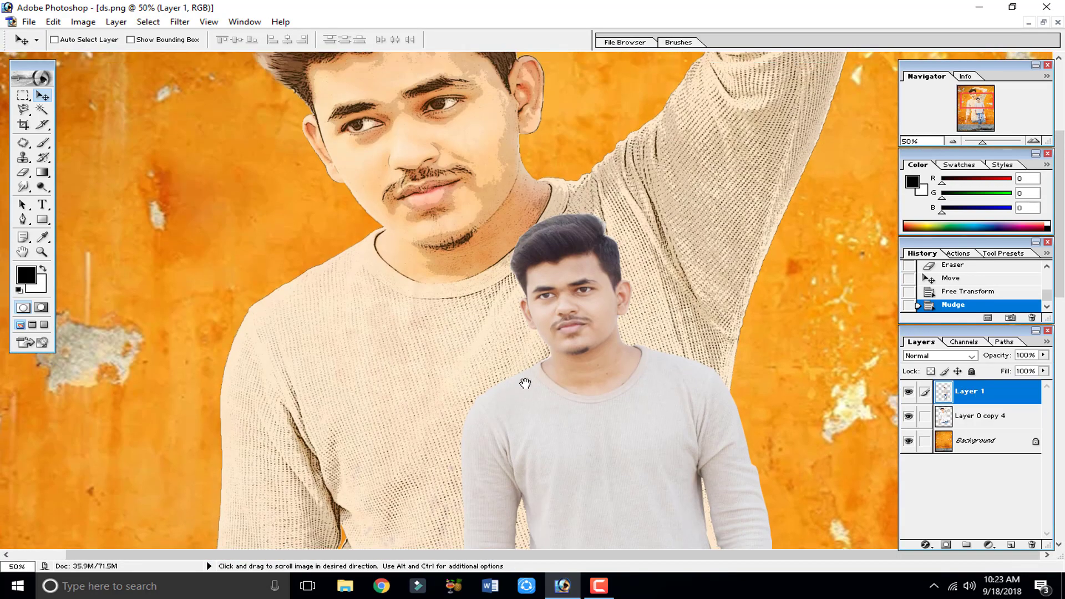
{"action": "key", "text": "ctrl+plus"}
{"action": "key", "text": "ctrl+plus"}
{"action": "scroll", "coordinate": [526, 371], "scroll_direction": "up", "scroll_amount": 4}
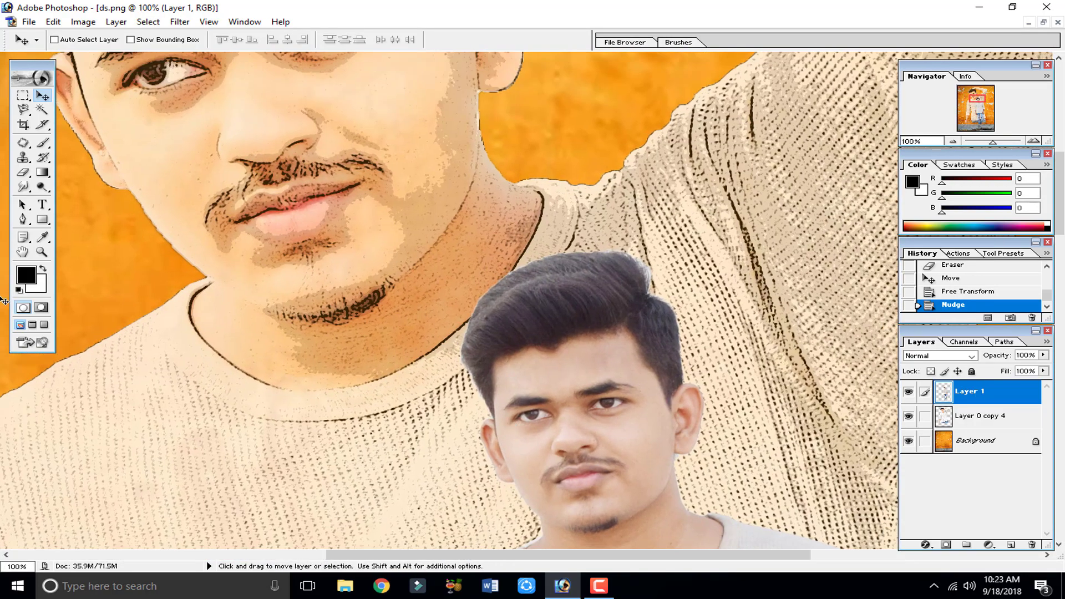
{"action": "left_click", "coordinate": [23, 187]}
{"action": "mouse_move", "coordinate": [644, 261]}
{"action": "left_mouse_down"}
{"action": "mouse_move", "coordinate": [627, 222]}
{"action": "mouse_move", "coordinate": [633, 233]}
{"action": "left_mouse_up"}
{"action": "key", "text": "bracketleft"}
{"action": "key", "text": "bracketleft"}
{"action": "key", "text": "bracketleft"}
{"action": "key", "text": "bracketleft"}
{"action": "key", "text": "bracketleft"}
{"action": "key", "text": "bracketleft"}
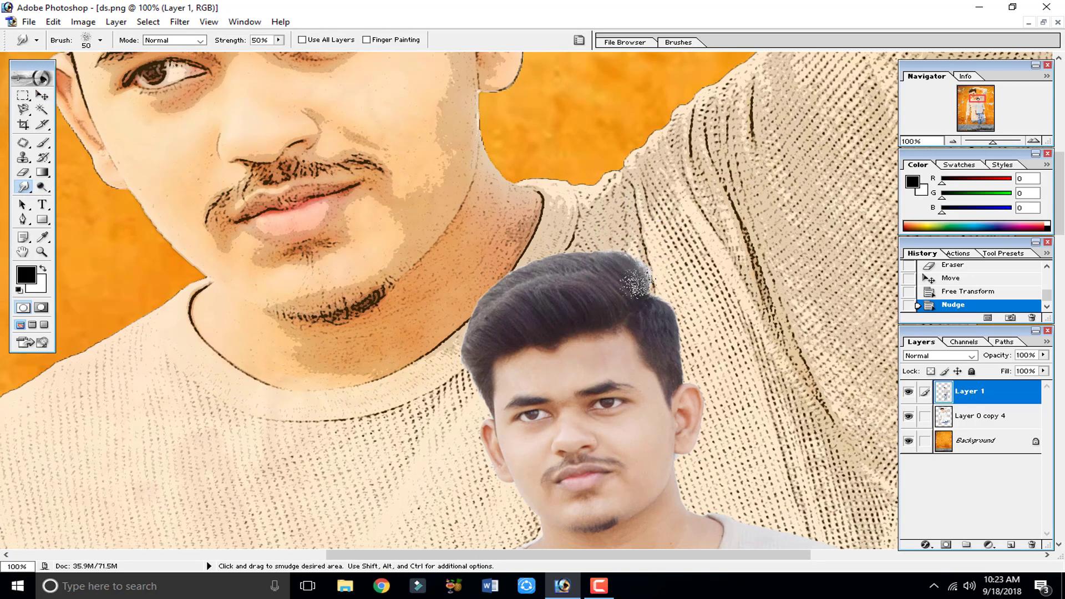
{"action": "mouse_move", "coordinate": [637, 279]}
{"action": "left_mouse_down"}
{"action": "mouse_move", "coordinate": [608, 253]}
{"action": "mouse_move", "coordinate": [619, 296]}
{"action": "mouse_move", "coordinate": [593, 269]}
{"action": "mouse_move", "coordinate": [620, 302]}
{"action": "mouse_move", "coordinate": [610, 323]}
{"action": "mouse_move", "coordinate": [570, 246]}
{"action": "mouse_move", "coordinate": [595, 304]}
{"action": "left_mouse_up"}
{"action": "left_click_drag", "start_coordinate": [533, 267], "coordinate": [566, 305]}
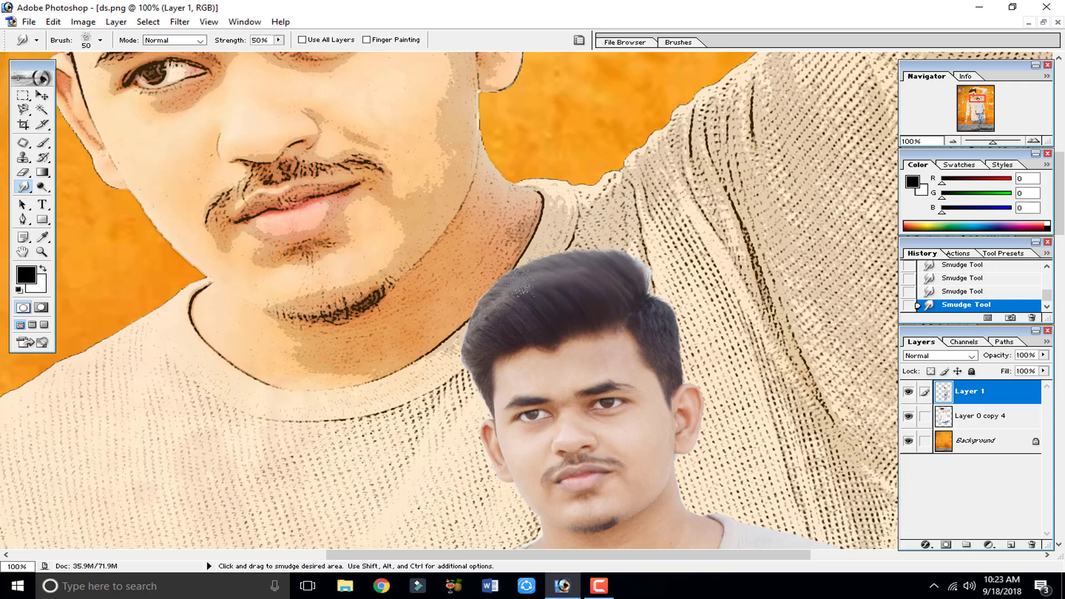
{"action": "mouse_move", "coordinate": [507, 283]}
{"action": "left_mouse_down"}
{"action": "mouse_move", "coordinate": [539, 339]}
{"action": "mouse_move", "coordinate": [461, 311]}
{"action": "mouse_move", "coordinate": [483, 351]}
{"action": "mouse_move", "coordinate": [453, 311]}
{"action": "mouse_move", "coordinate": [520, 281]}
{"action": "left_mouse_up"}
{"action": "left_click_drag", "start_coordinate": [641, 282], "coordinate": [626, 253]}
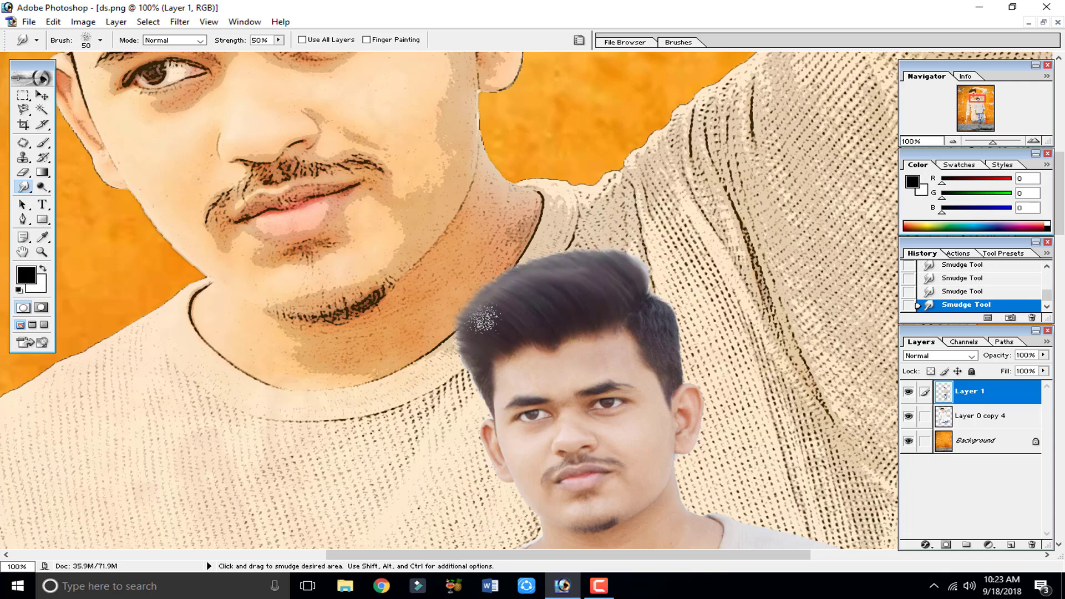
{"action": "left_click_drag", "start_coordinate": [483, 325], "coordinate": [427, 326]}
Add a new empty layer and place it directly beneath Layer 1
{"action": "key", "text": "ctrl+minus"}
{"action": "key", "text": "ctrl+minus"}
{"action": "key", "text": "ctrl+minus"}
{"action": "key", "text": "ctrl+minus"}
{"action": "key", "text": "ctrl+minus"}
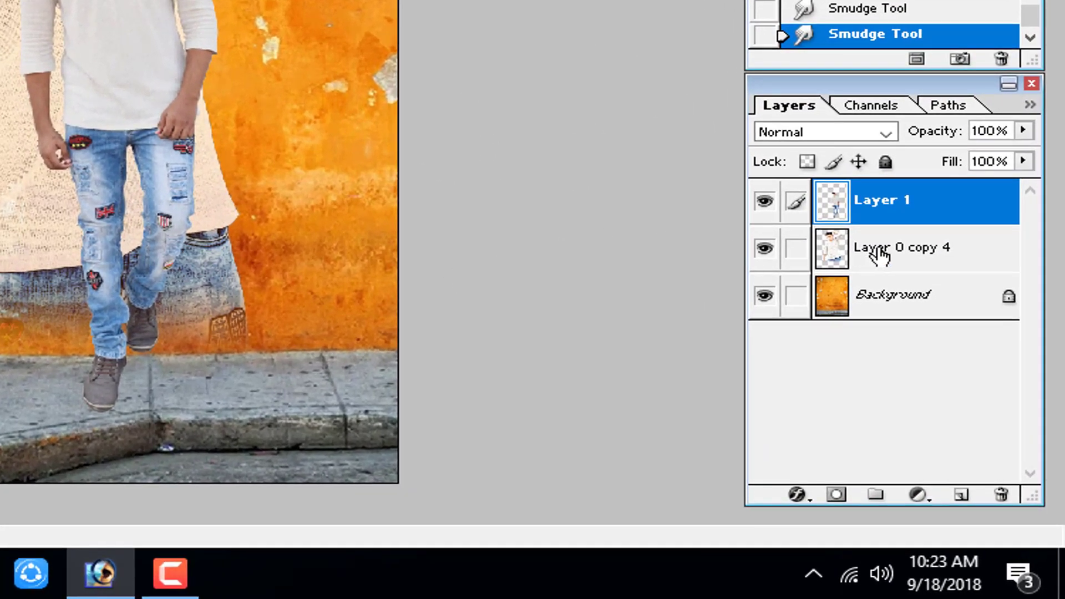
{"action": "left_click", "coordinate": [961, 494]}
{"action": "left_click_drag", "start_coordinate": [837, 209], "coordinate": [854, 261]}
Paint a black shadow around the front shoe on Layer 2 with a soft 80 px brush at 100% opacity
{"action": "key", "text": "ctrl+plus"}
{"action": "key", "text": "ctrl+plus"}
{"action": "key", "text": "ctrl+plus"}
{"action": "key", "text": "ctrl+plus"}
{"action": "key", "text": "ctrl+plus"}
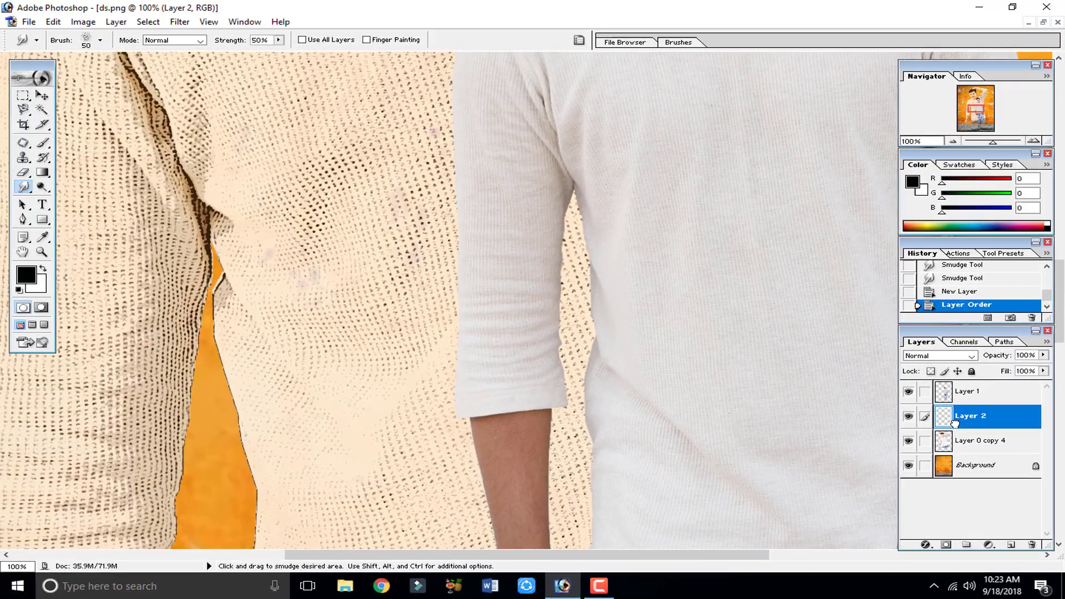
{"action": "scroll", "coordinate": [469, 183], "scroll_direction": "down", "scroll_amount": 20}
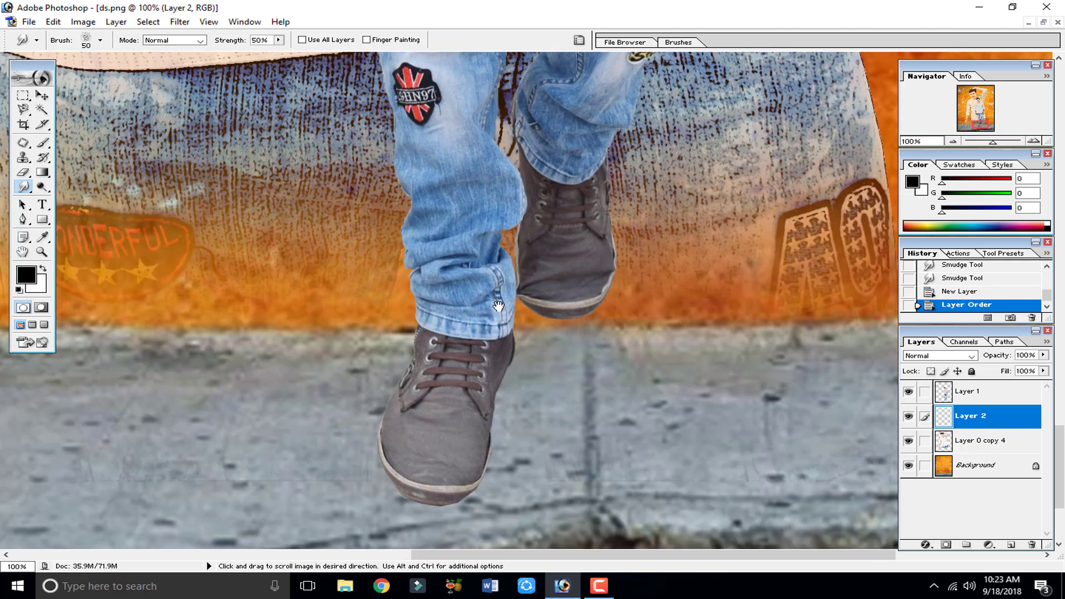
{"action": "left_click_drag", "start_coordinate": [498, 306], "coordinate": [502, 267]}
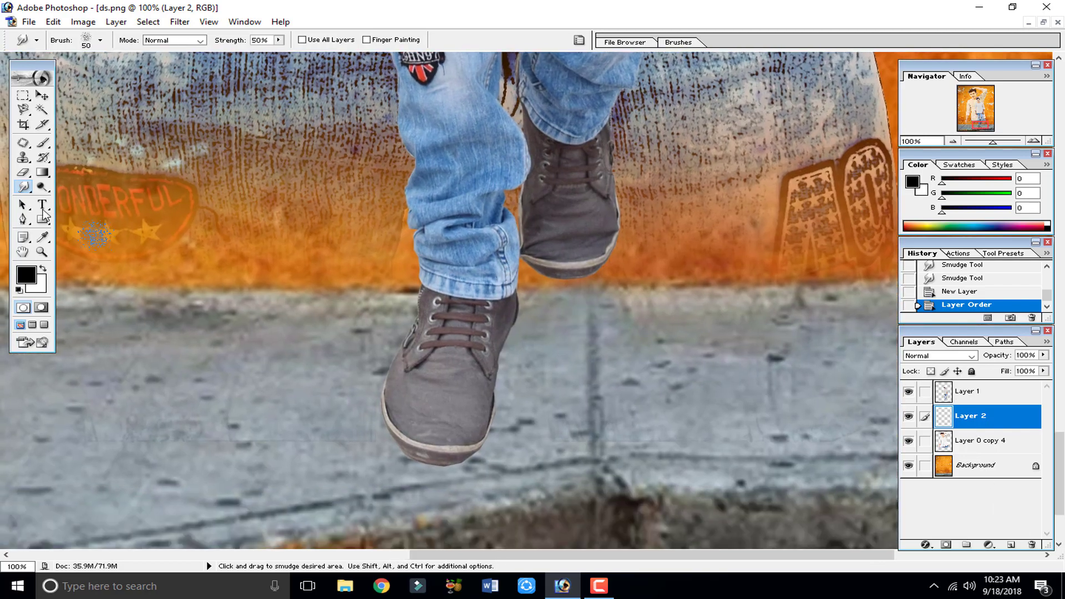
{"action": "left_click", "coordinate": [43, 142]}
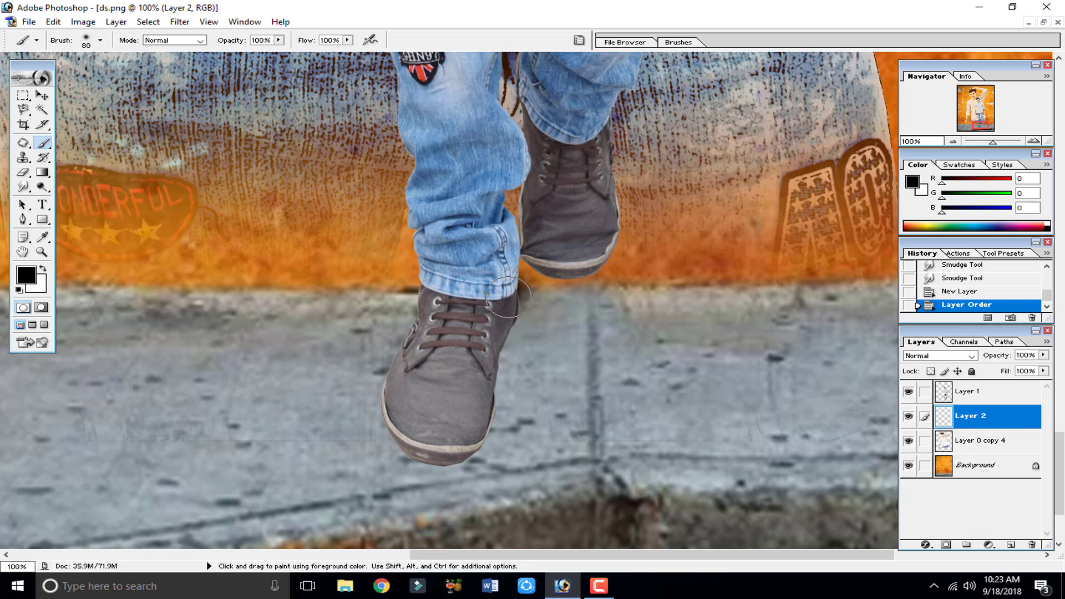
{"action": "mouse_move", "coordinate": [507, 299]}
{"action": "left_mouse_down"}
{"action": "mouse_move", "coordinate": [480, 439]}
{"action": "mouse_move", "coordinate": [426, 448]}
{"action": "mouse_move", "coordinate": [382, 421]}
{"action": "left_mouse_up"}
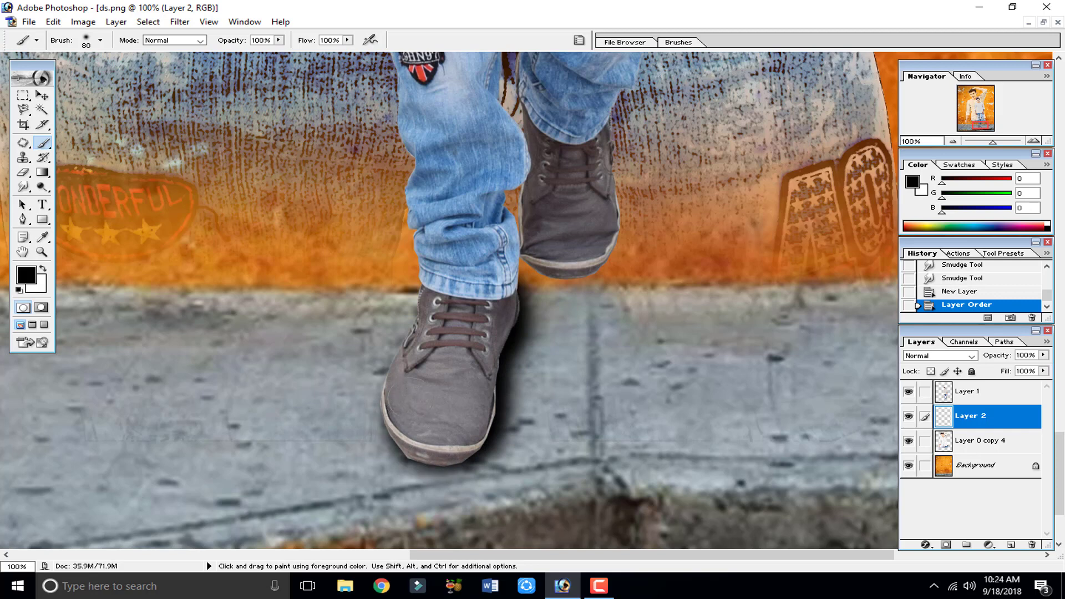
Paint the black shadow around the rear shoe and fill the gap between both shoes on Layer 2
{"action": "mouse_move", "coordinate": [438, 347]}
{"action": "left_mouse_down"}
{"action": "mouse_move", "coordinate": [458, 304]}
{"action": "mouse_move", "coordinate": [454, 270]}
{"action": "left_mouse_up"}
{"action": "scroll", "coordinate": [538, 239], "scroll_direction": "up", "scroll_amount": 2}
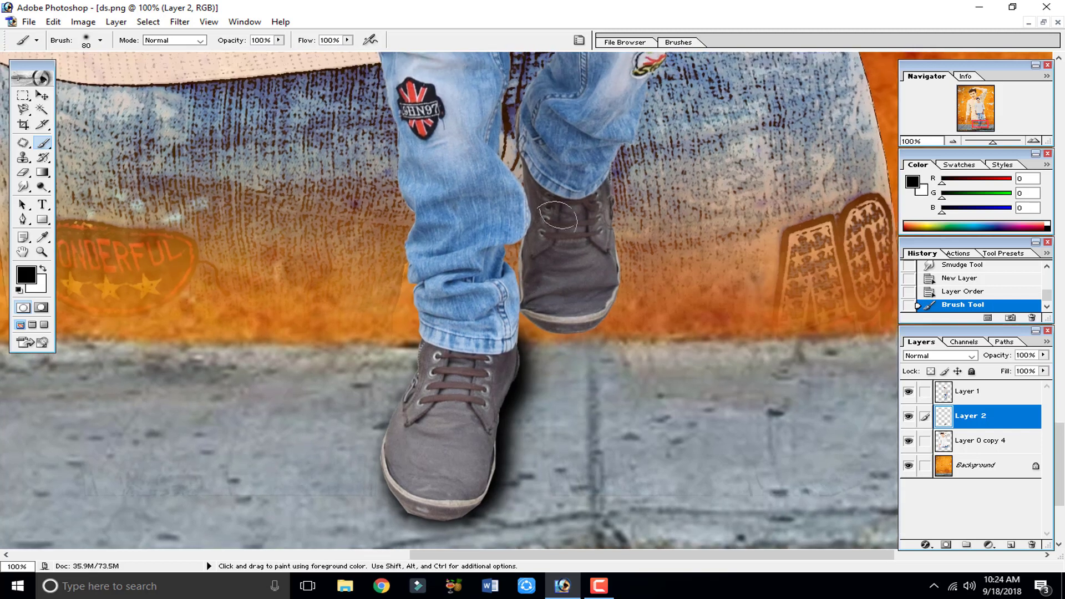
{"action": "mouse_move", "coordinate": [599, 239]}
{"action": "left_mouse_down"}
{"action": "mouse_move", "coordinate": [603, 298]}
{"action": "mouse_move", "coordinate": [587, 317]}
{"action": "mouse_move", "coordinate": [554, 317]}
{"action": "mouse_move", "coordinate": [526, 297]}
{"action": "mouse_move", "coordinate": [527, 163]}
{"action": "left_mouse_up"}
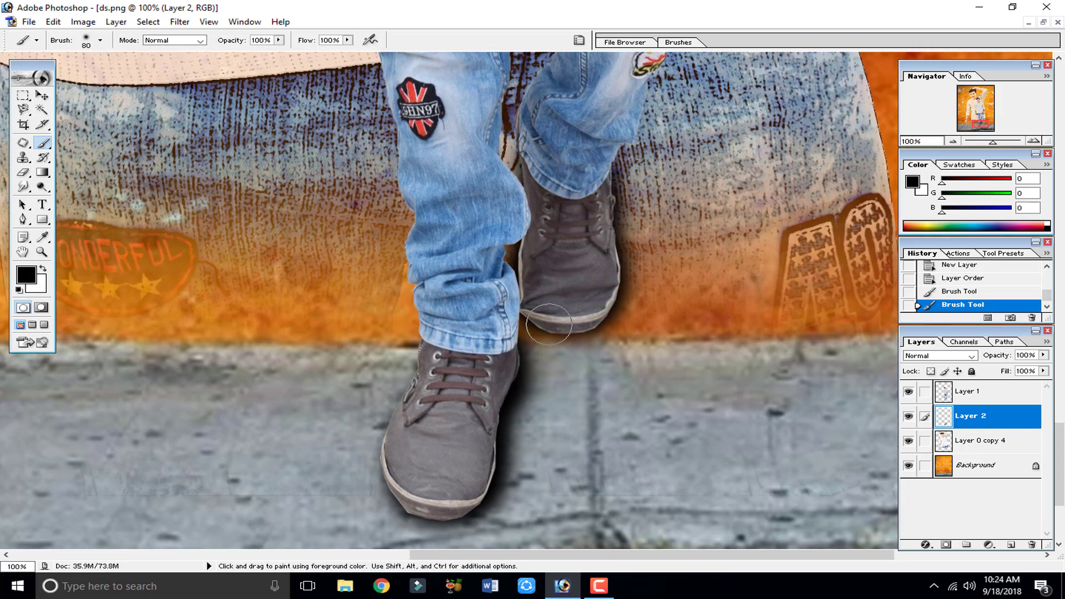
{"action": "left_click_drag", "start_coordinate": [549, 321], "coordinate": [529, 360]}
{"action": "key", "text": "ctrl"}
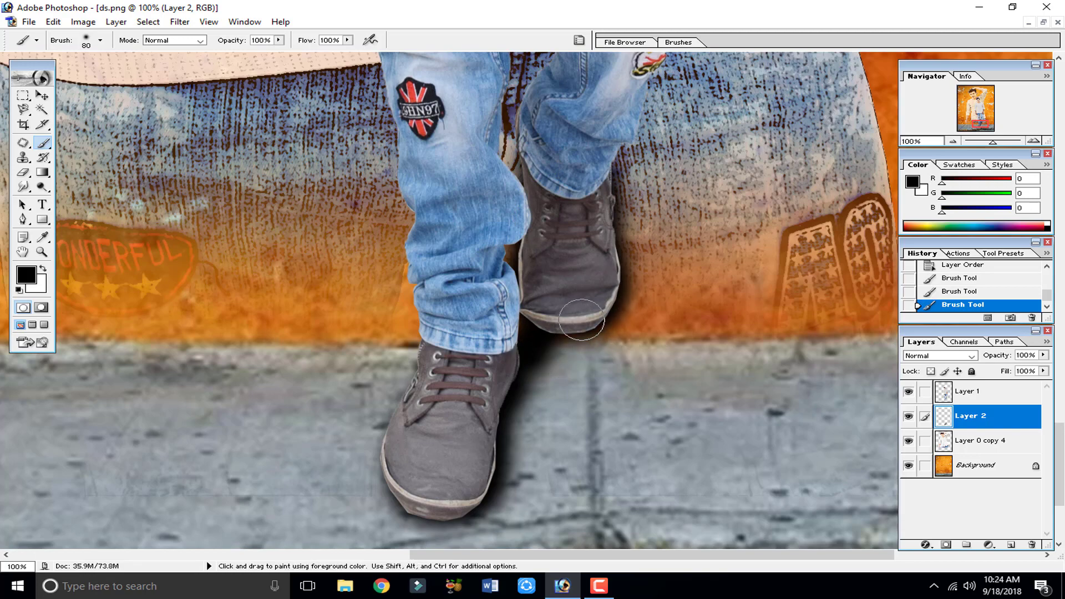
{"action": "left_click_drag", "start_coordinate": [581, 319], "coordinate": [532, 347]}
Soften the shoe shadow on Layer 2 with a Gaussian Blur of 24.3 pixels radius
{"action": "key", "text": "ctrl+minus"}
{"action": "key", "text": "ctrl+minus"}
{"action": "key", "text": "ctrl+minus"}
{"action": "key", "text": "ctrl+minus"}
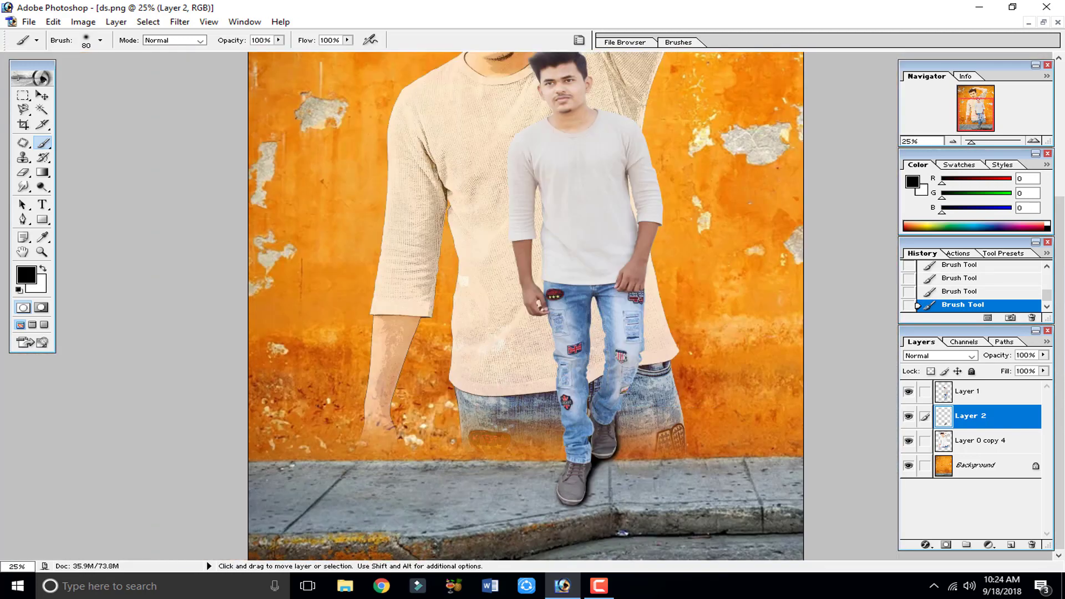
{"action": "key", "text": "ctrl+minus"}
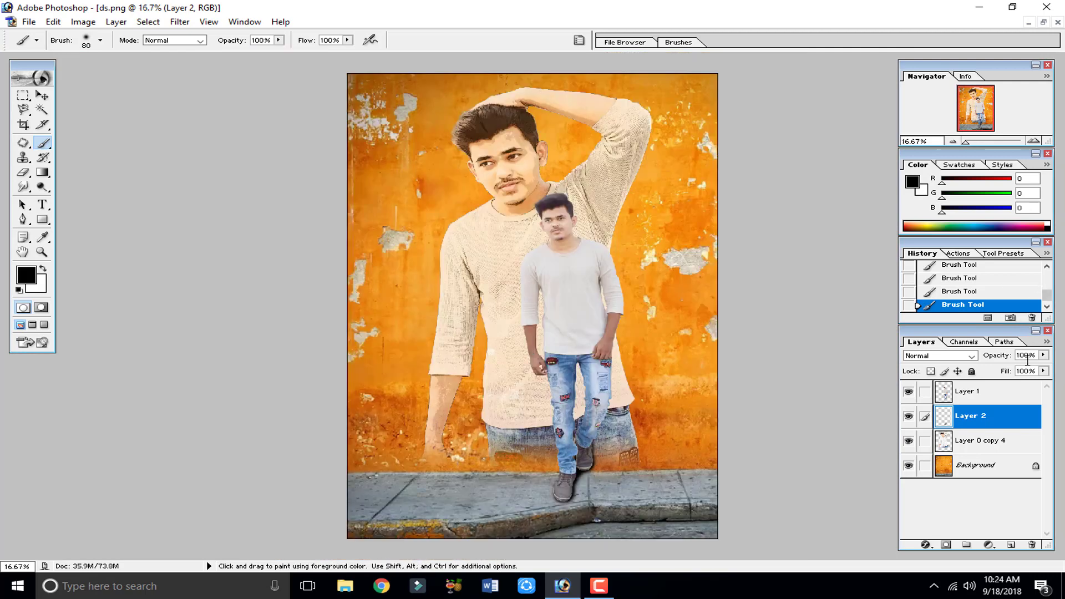
{"action": "left_click", "coordinate": [179, 22]}
{"action": "mouse_move", "coordinate": [233, 119]}
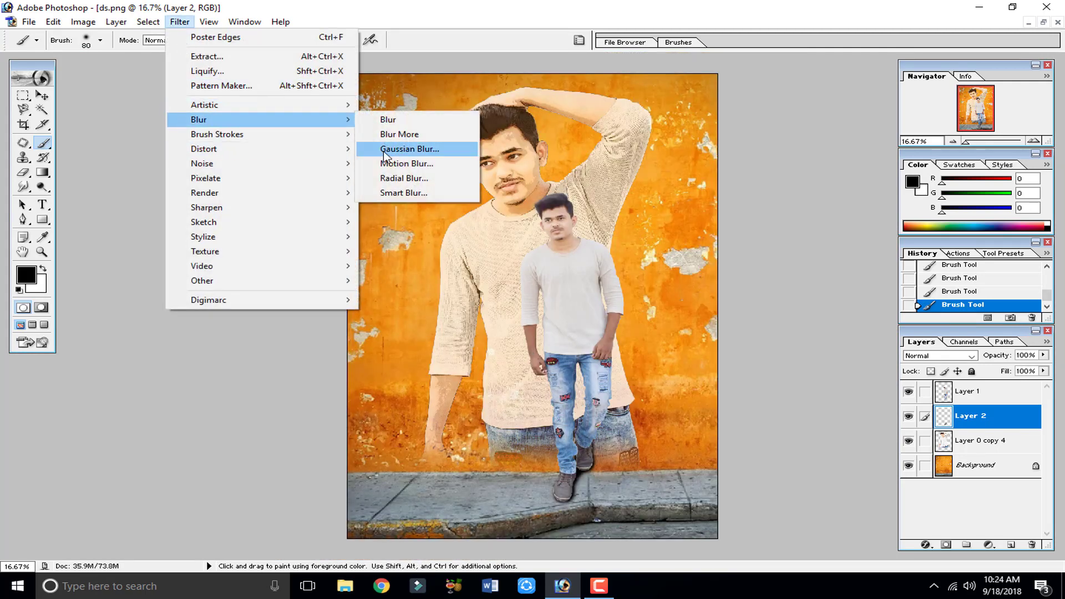
{"action": "left_click", "coordinate": [386, 153]}
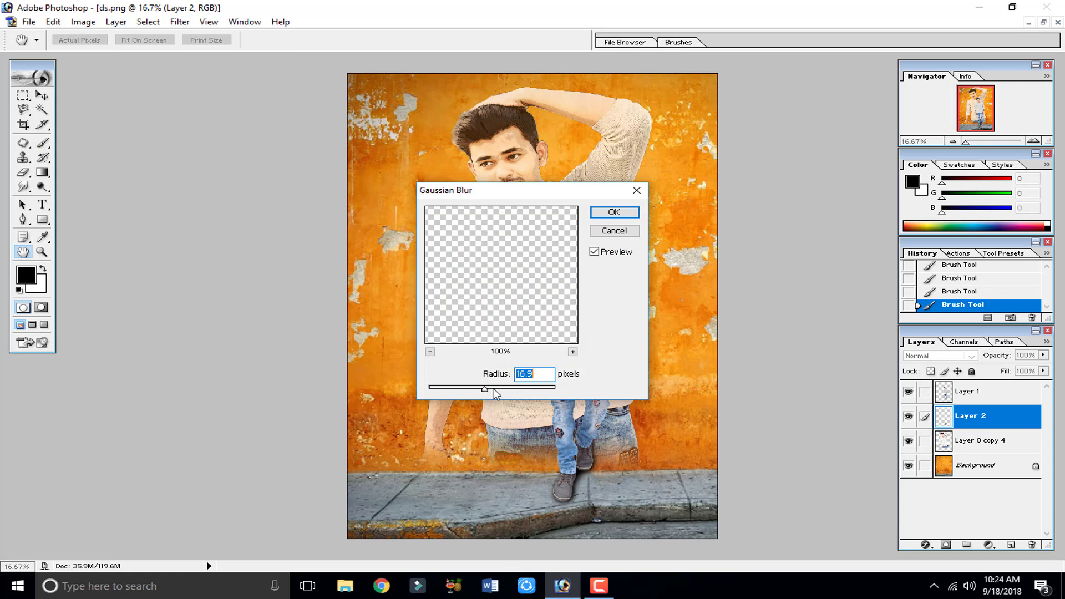
{"action": "left_click_drag", "start_coordinate": [485, 389], "coordinate": [515, 387]}
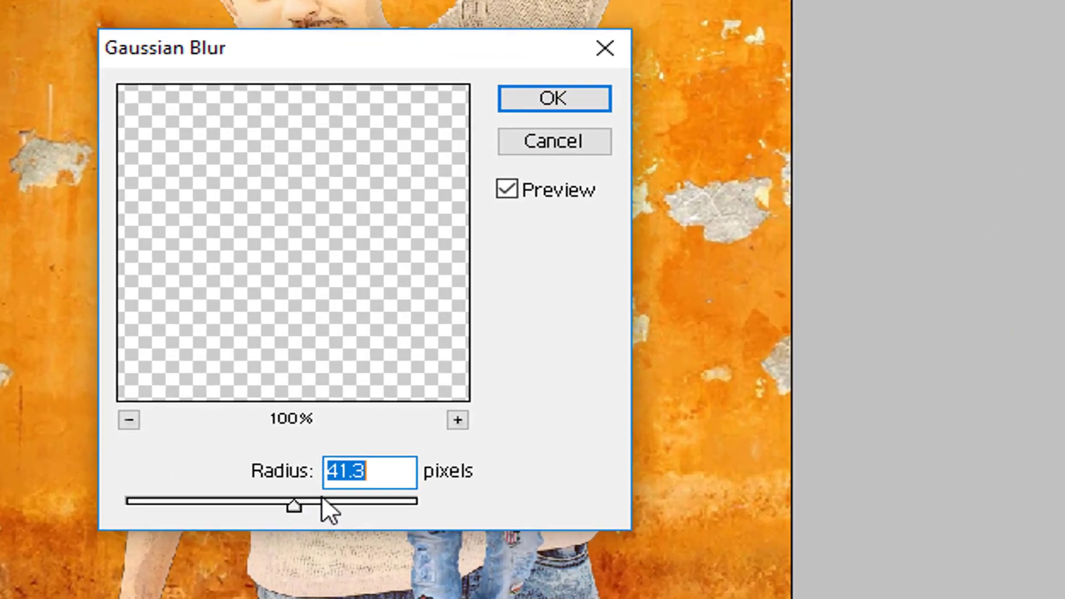
{"action": "left_click", "coordinate": [267, 502]}
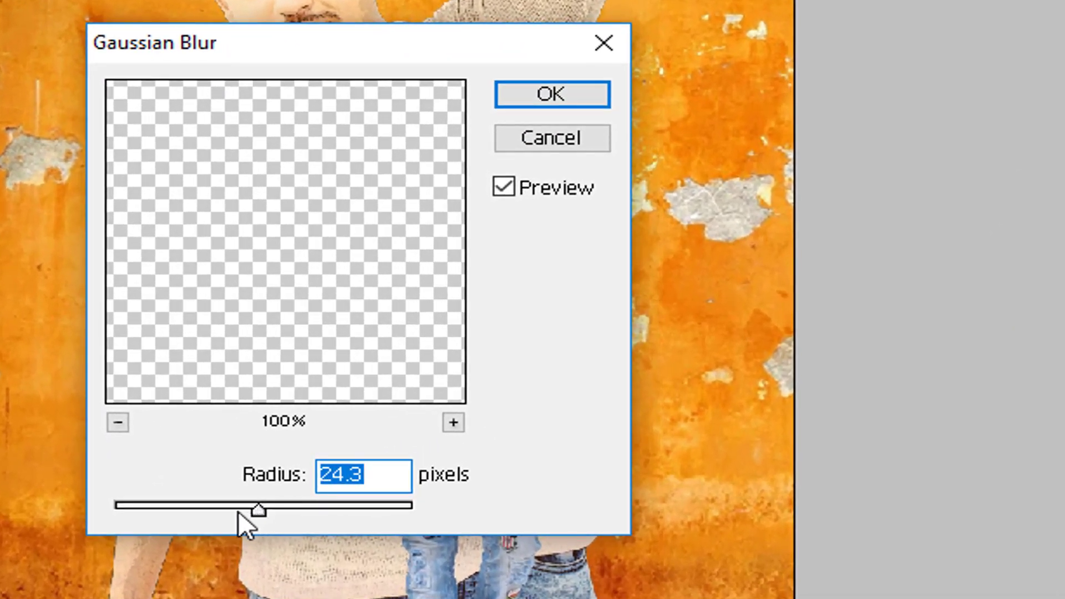
{"action": "left_click", "coordinate": [544, 90]}
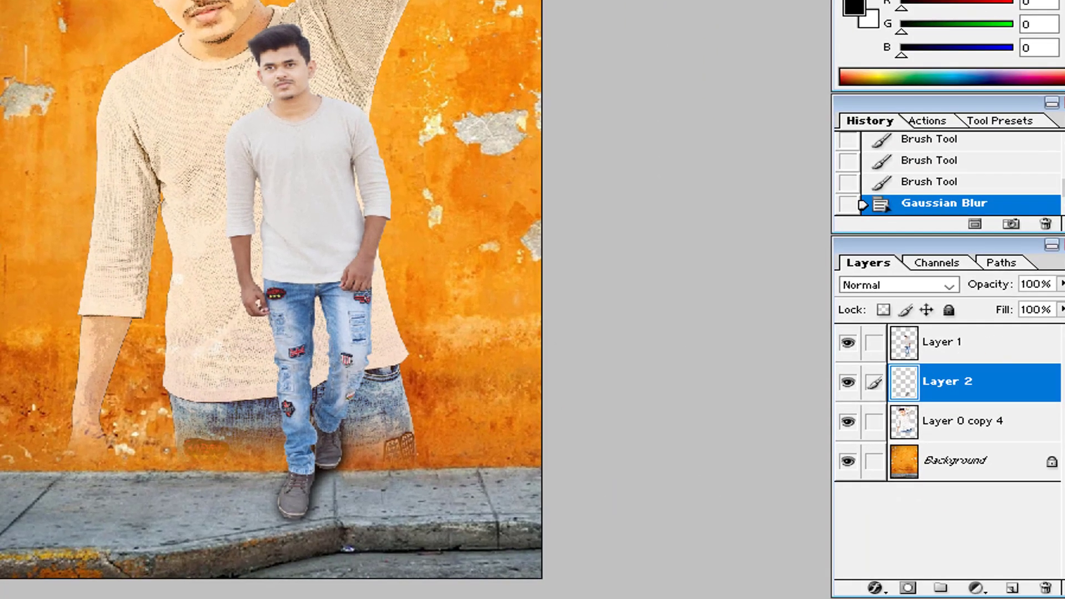
Lower the opacity of the shadow on Layer 2 to 80%
{"action": "left_click", "coordinate": [1062, 284]}
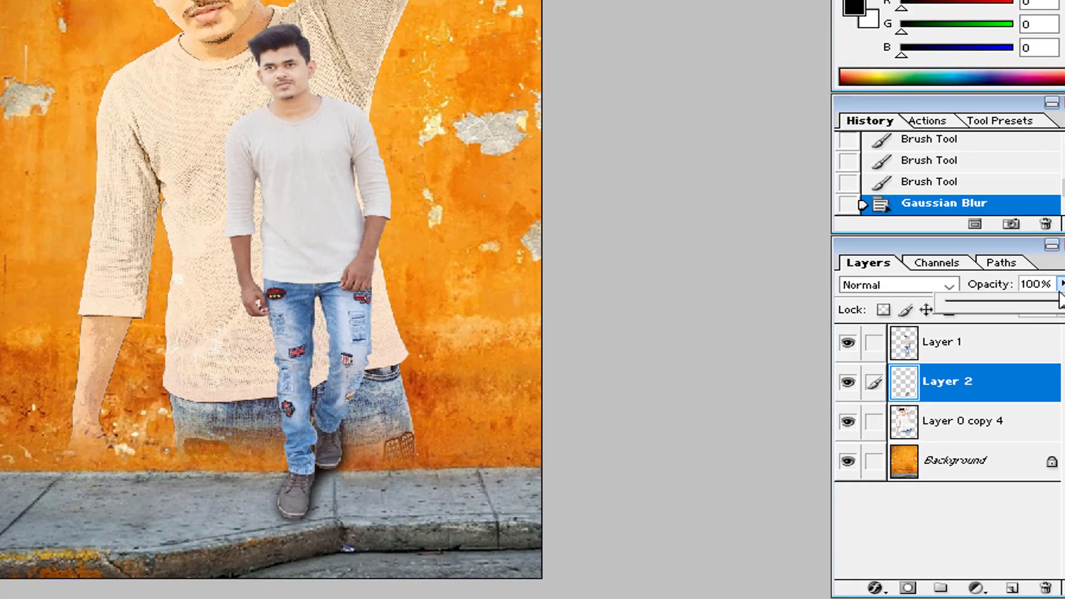
{"action": "left_click", "coordinate": [1020, 302]}
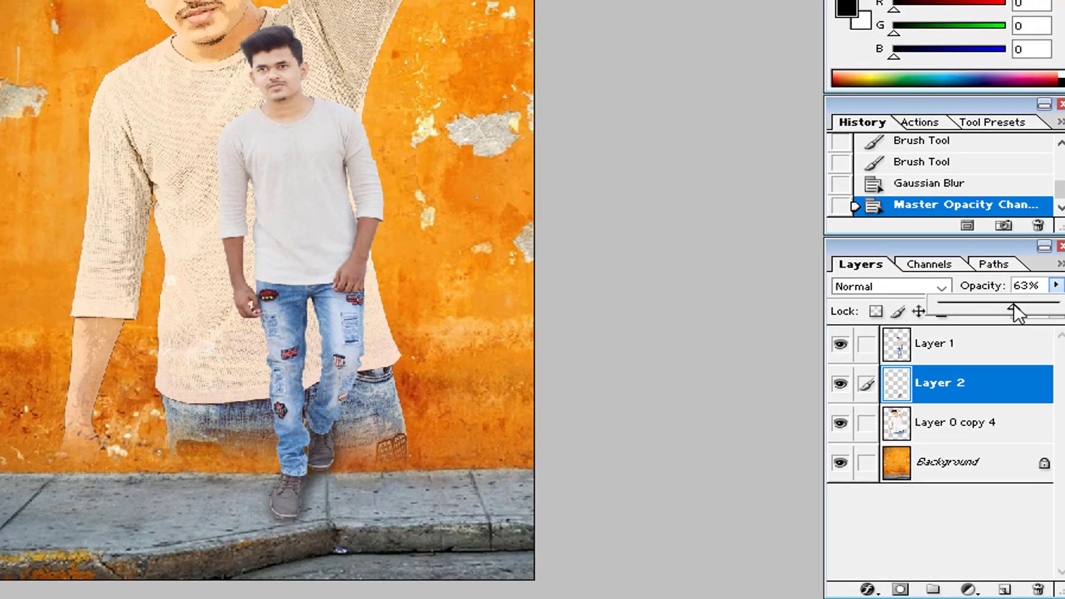
{"action": "left_click_drag", "start_coordinate": [1014, 304], "coordinate": [1036, 303]}
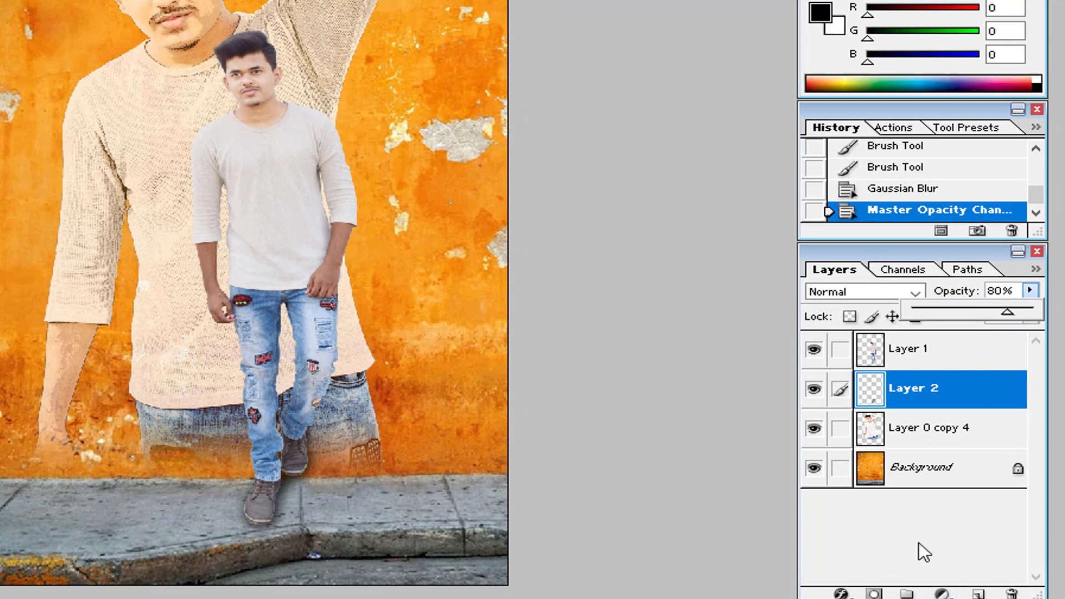
{"action": "left_click", "coordinate": [924, 526]}
Duplicate Layer 1 within ds.png under the name Layer 1 copy
{"action": "left_click", "coordinate": [915, 354]}
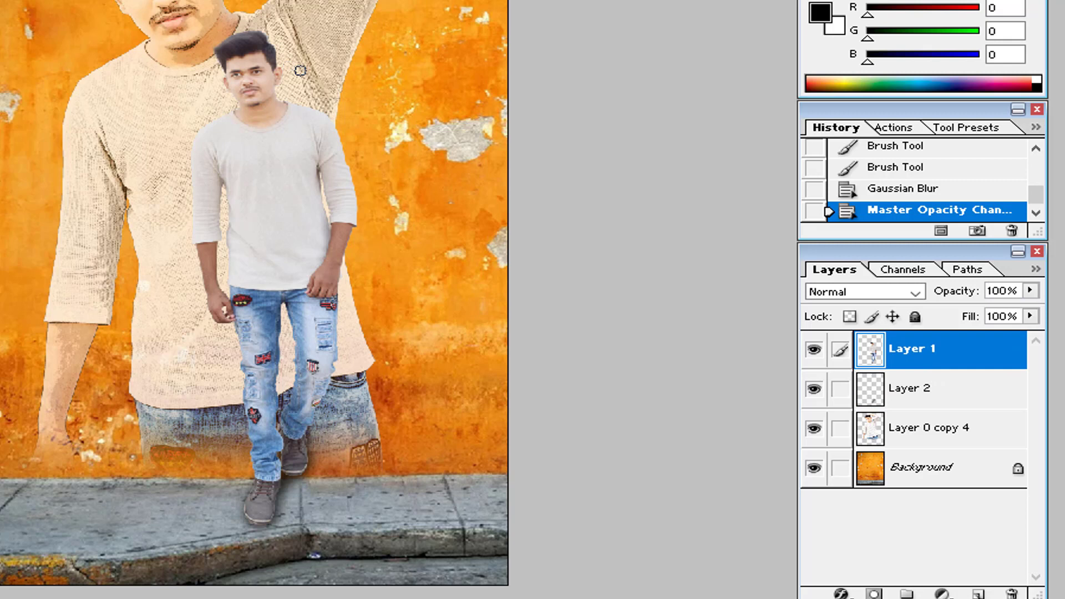
{"action": "right_click", "coordinate": [907, 364]}
{"action": "left_click", "coordinate": [866, 425]}
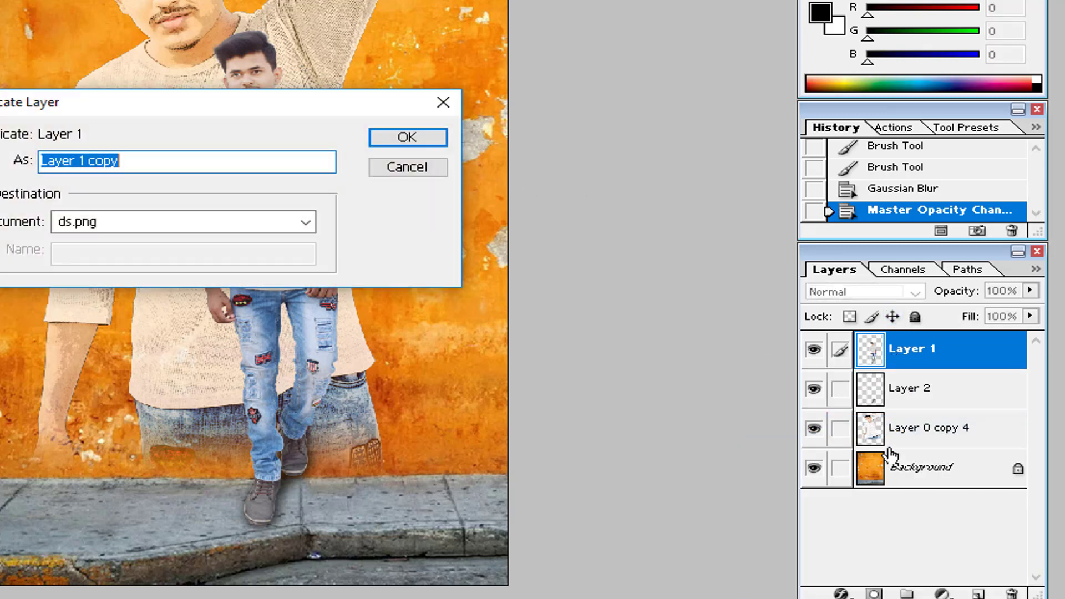
{"action": "double_click", "coordinate": [408, 138]}
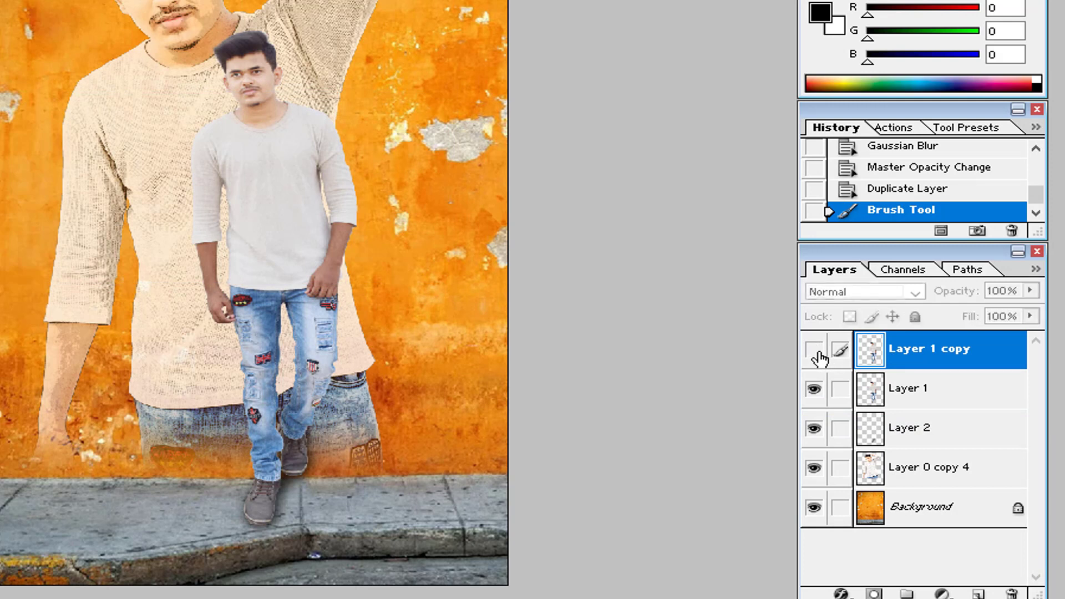
Compare the Duplicate Layer and Brush Tool history states to check the stray brush dab on the wall
{"action": "left_click", "coordinate": [923, 194]}
{"action": "left_click", "coordinate": [933, 212]}
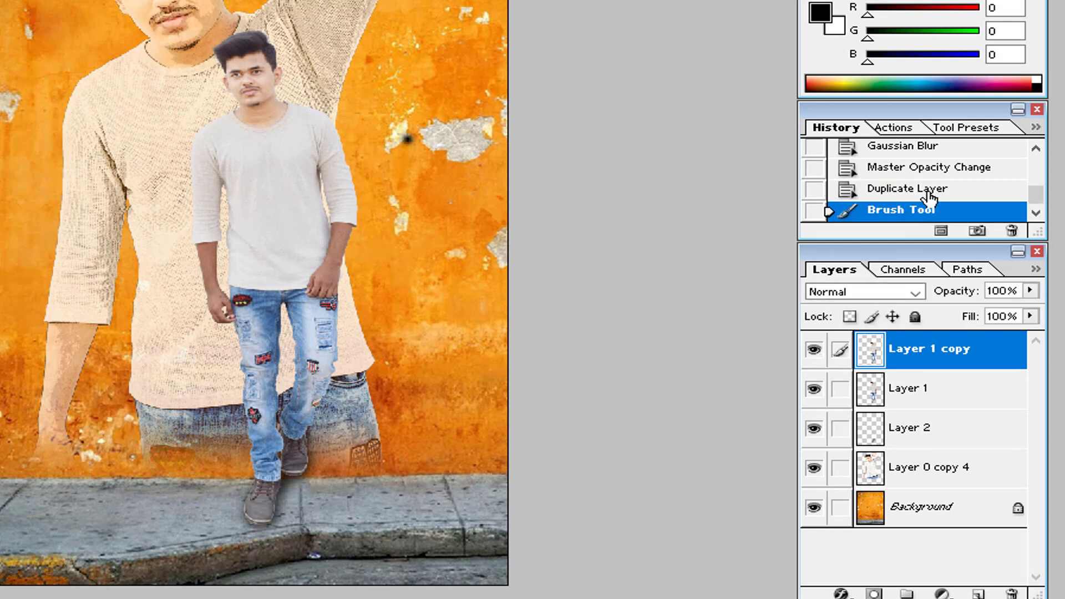
{"action": "left_click", "coordinate": [929, 193]}
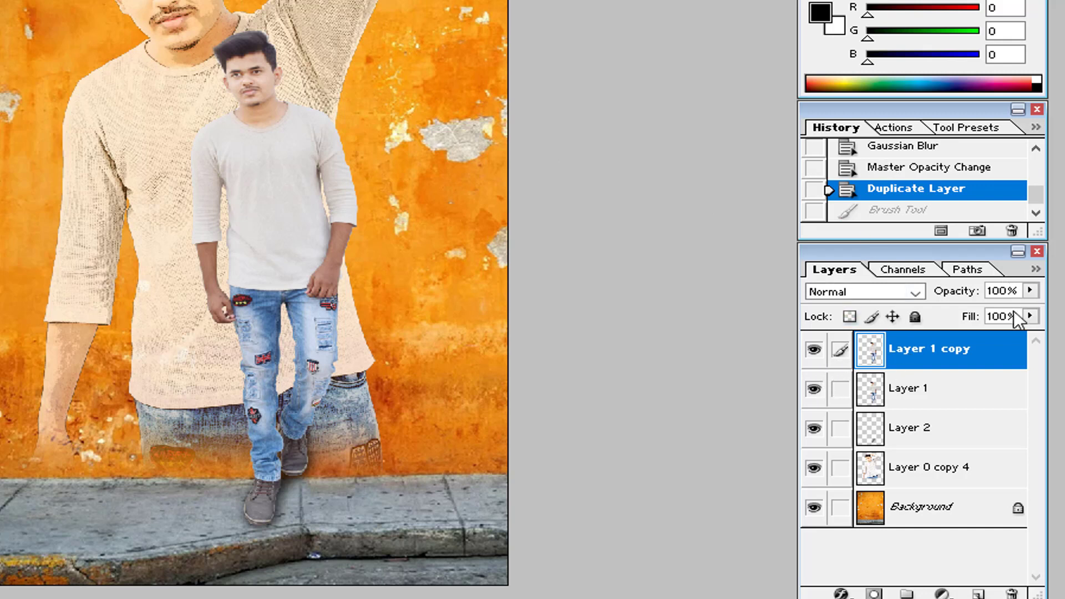
{"action": "left_click", "coordinate": [909, 218]}
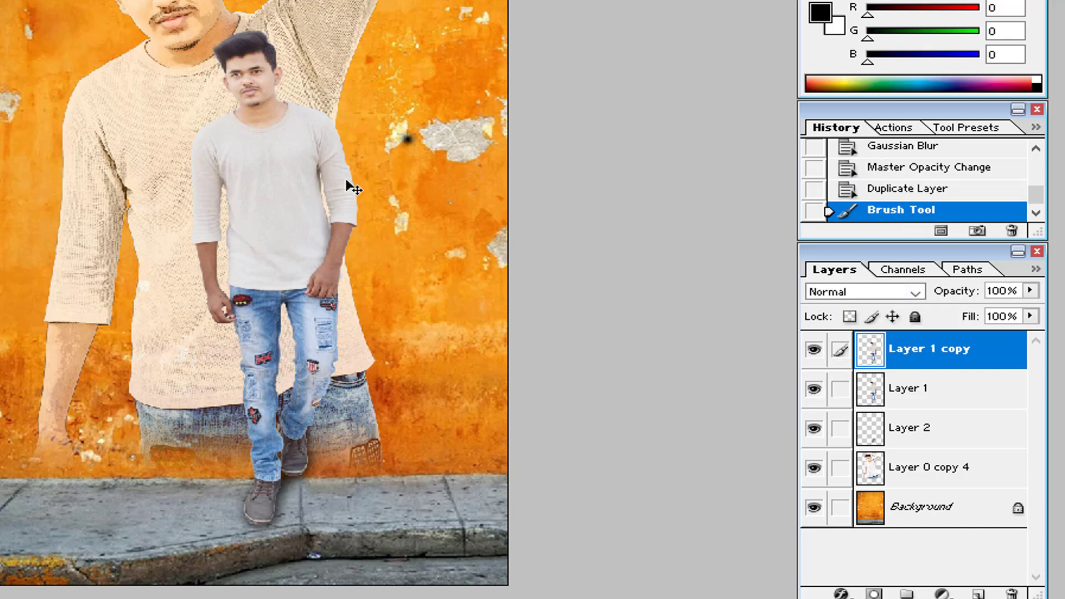
Revert the stray brush dab on the wall and load the outline of Layer 1 as a selection
{"action": "left_click", "coordinate": [902, 195]}
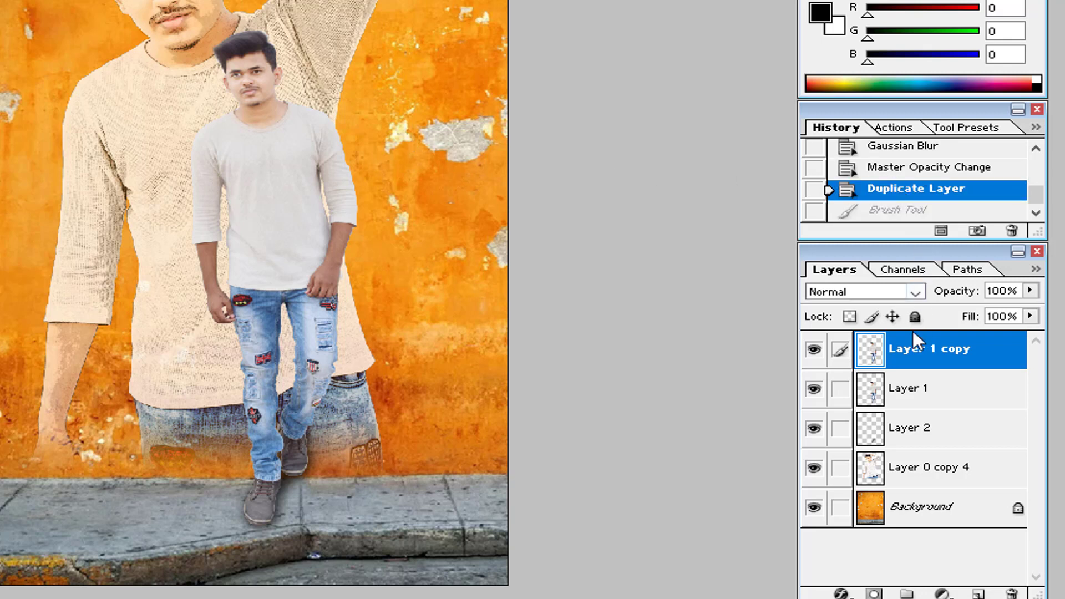
{"action": "left_click", "coordinate": [874, 386]}
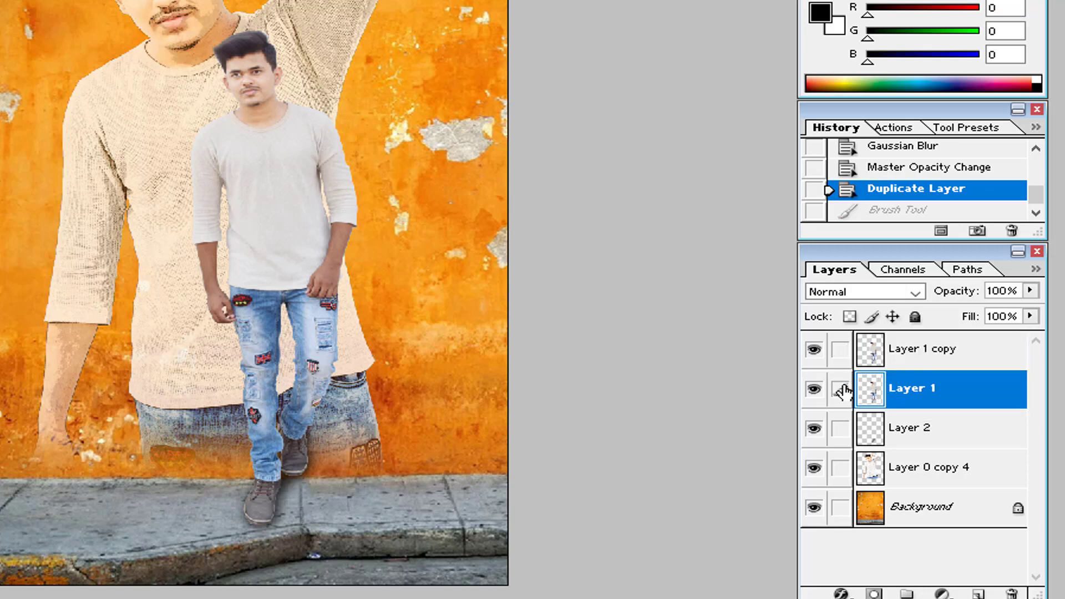
{"action": "key", "text": "ctrl"}
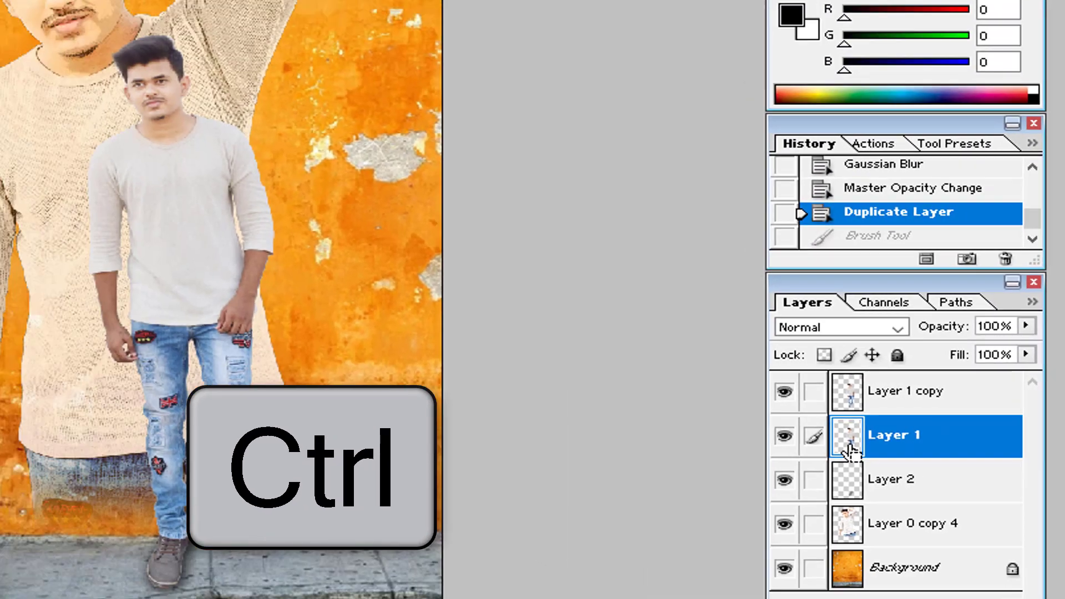
{"action": "left_click", "coordinate": [712, 488], "text": "ctrl"}
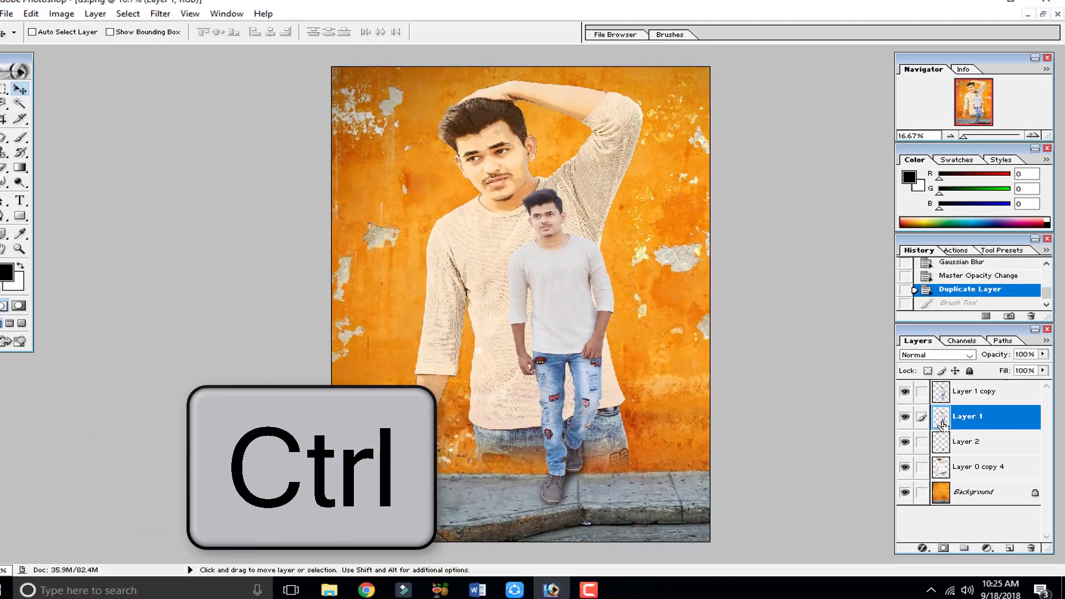
{"action": "left_click", "coordinate": [178, 22]}
{"action": "mouse_move", "coordinate": [148, 21]}
{"action": "left_click", "coordinate": [110, 71]}
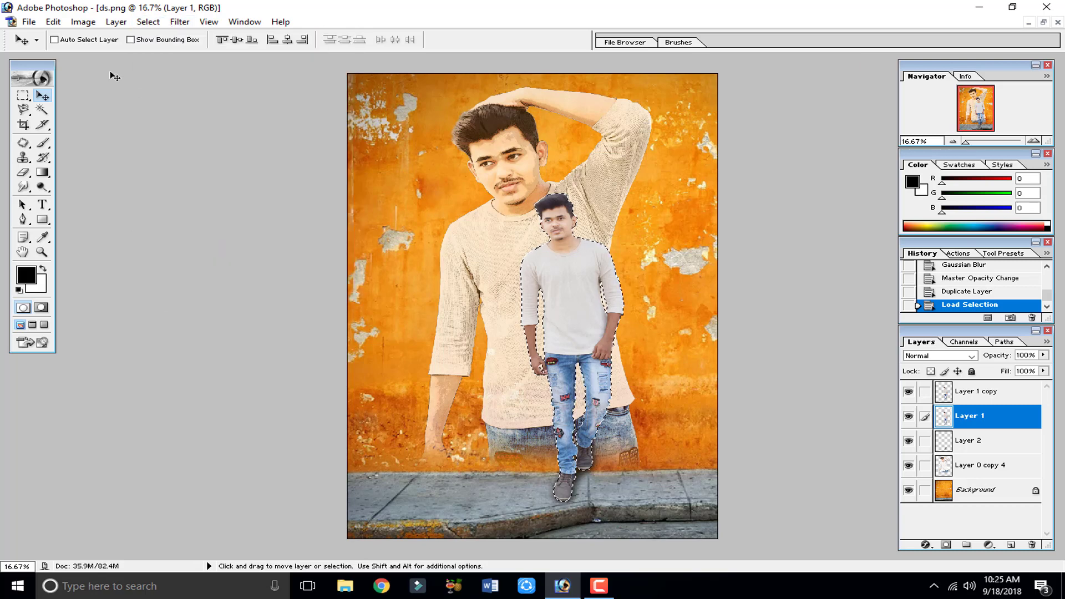
Fill the selected figure on Layer 1 with Black in Normal mode at 100% opacity and deselect it
{"action": "key", "text": "shift"}
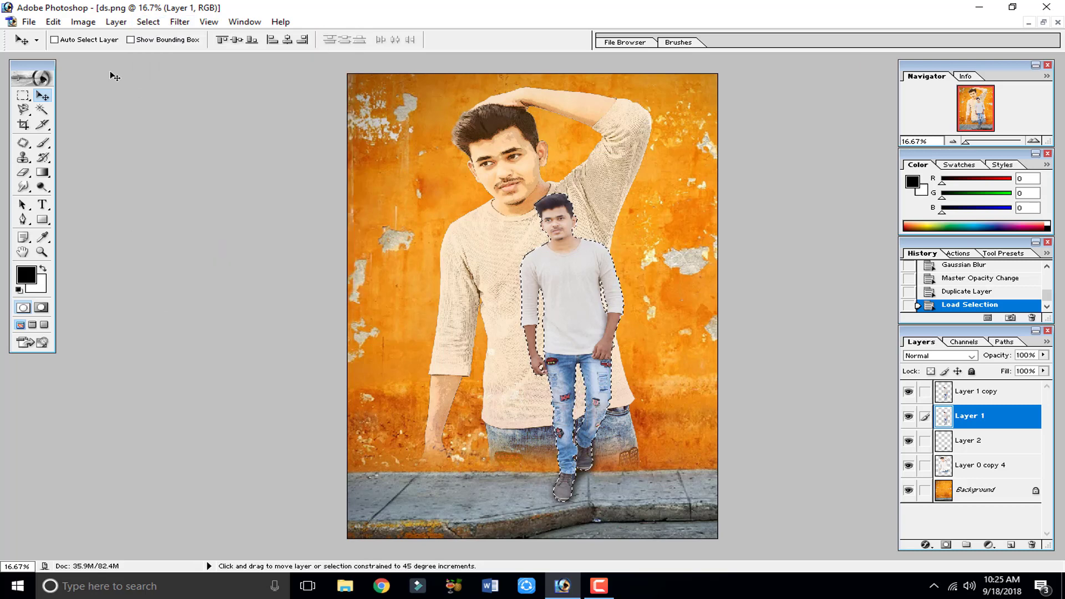
{"action": "key", "text": "shift+F5"}
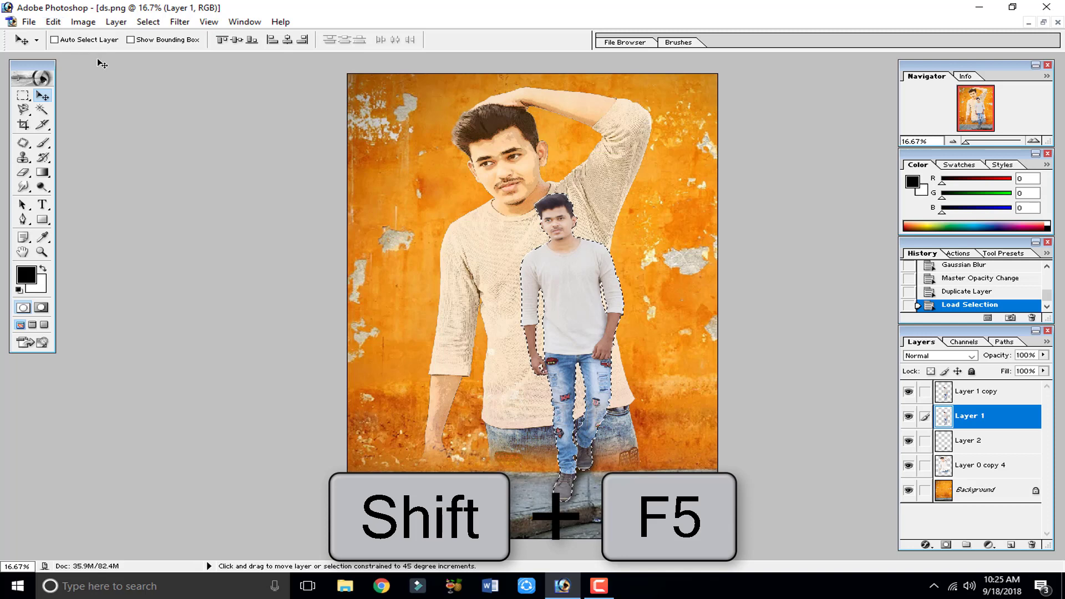
{"action": "left_click_drag", "start_coordinate": [537, 216], "coordinate": [221, 126]}
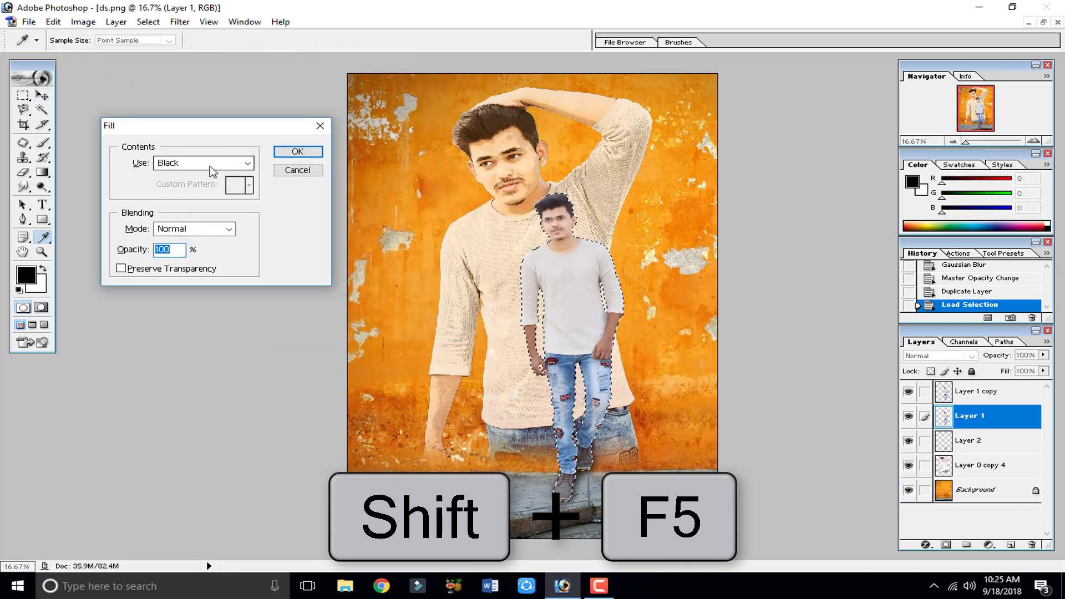
{"action": "left_click", "coordinate": [212, 165]}
{"action": "left_click", "coordinate": [197, 239]}
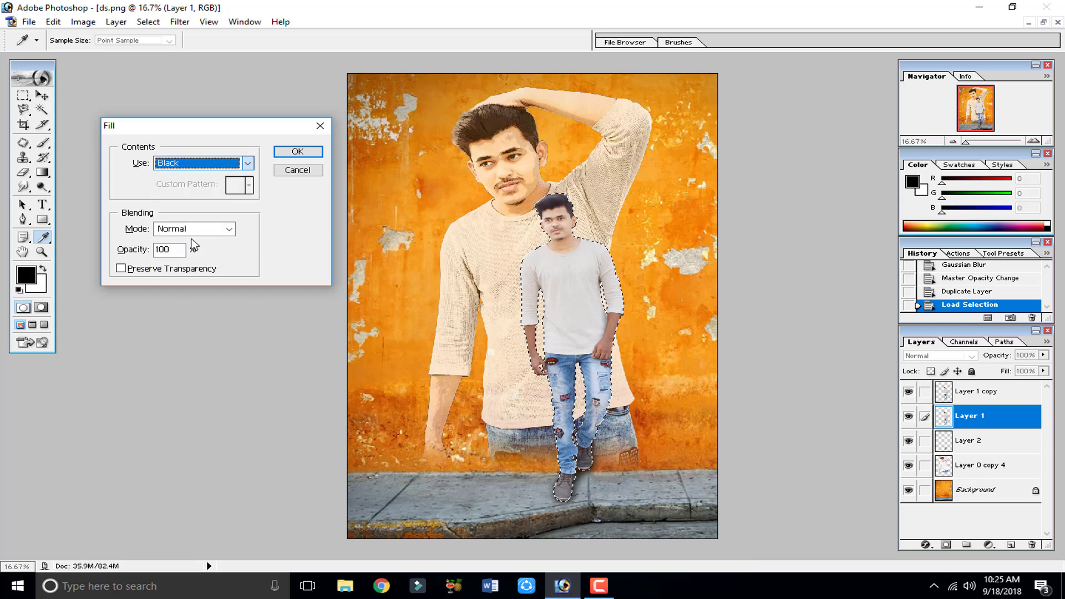
{"action": "left_click", "coordinate": [299, 155]}
{"action": "key", "text": "v"}
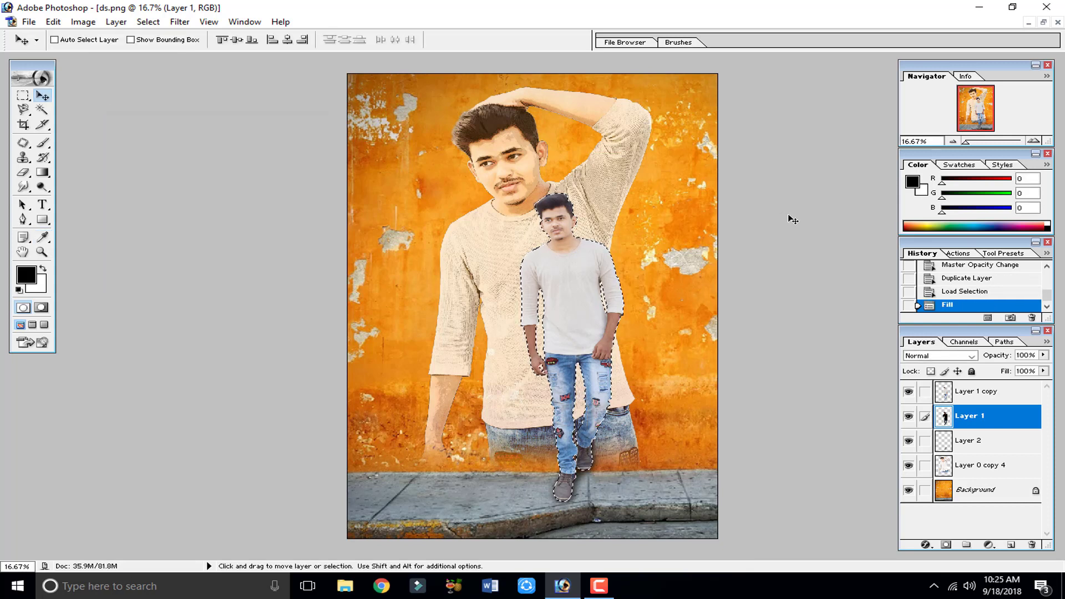
{"action": "key", "text": "ctrl+d"}
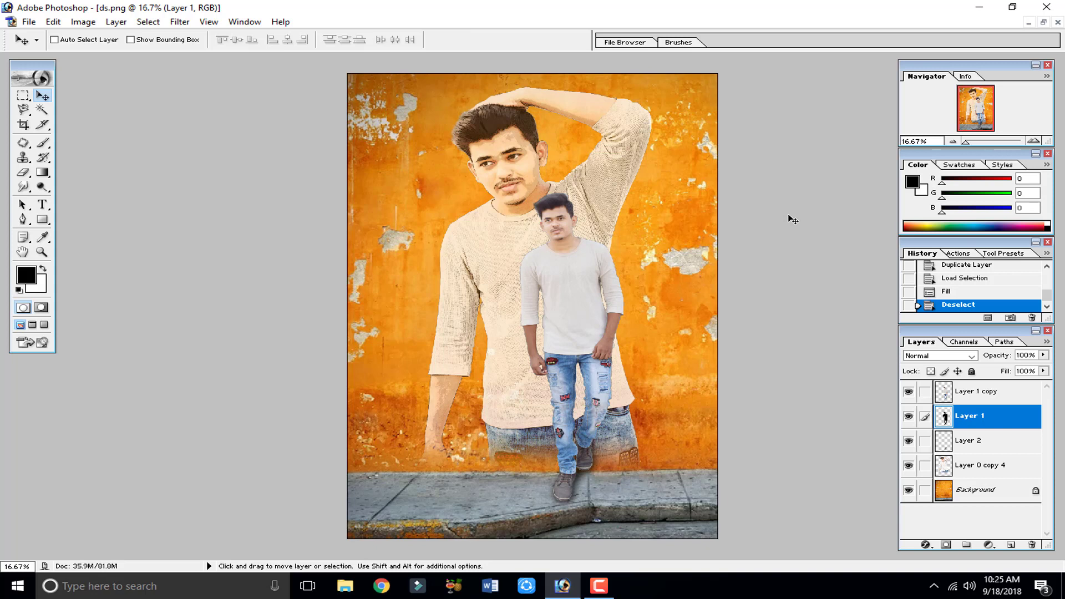
Nudge the black silhouette on Layer 1 slightly down and to the right so it peeks out behind the man
{"action": "key", "text": "Down"}
{"action": "key", "text": "shift+Right"}
{"action": "key", "text": "shift+Right"}
{"action": "key", "text": "shift+Right"}
{"action": "key", "text": "shift+Right"}
{"action": "key", "text": "shift+Right"}
{"action": "key", "text": "shift+Right"}
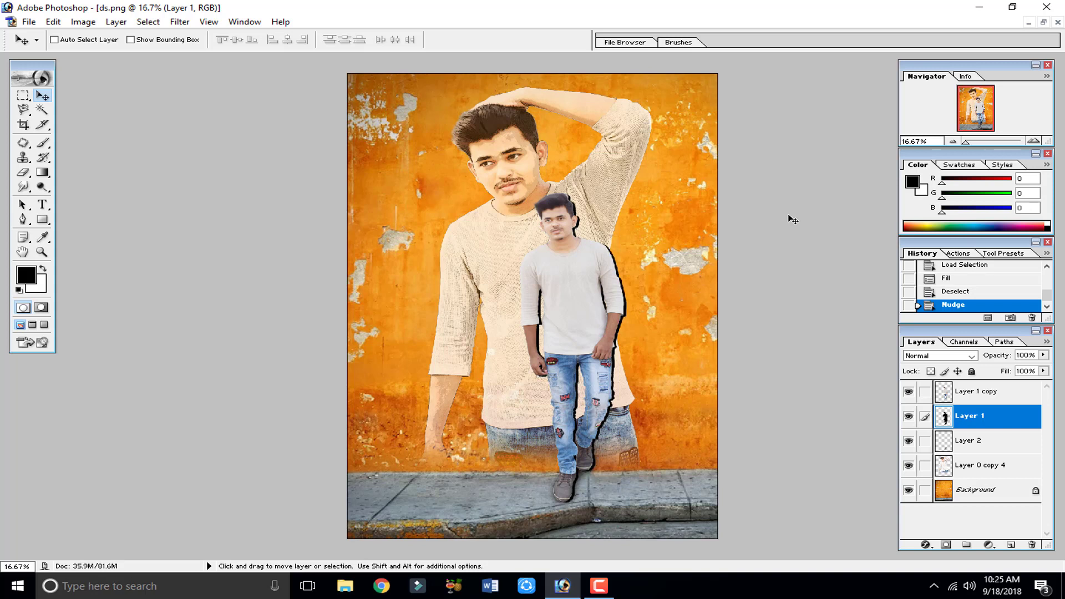
{"action": "key", "text": "shift+Right"}
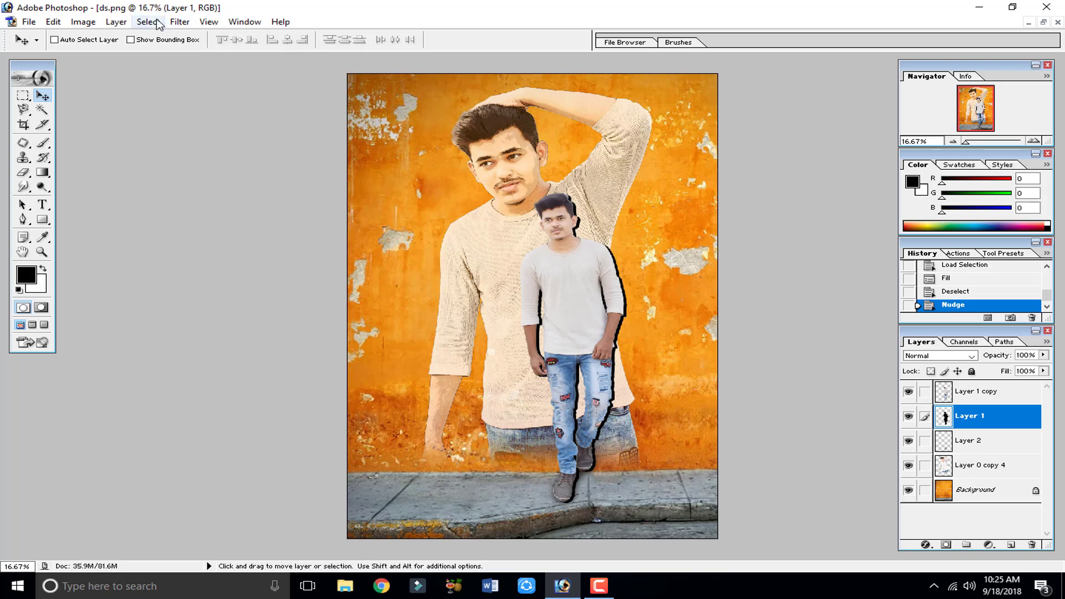
Soften the black silhouette on Layer 1 with a Gaussian Blur of 24.3 pixels radius
{"action": "left_click", "coordinate": [179, 21]}
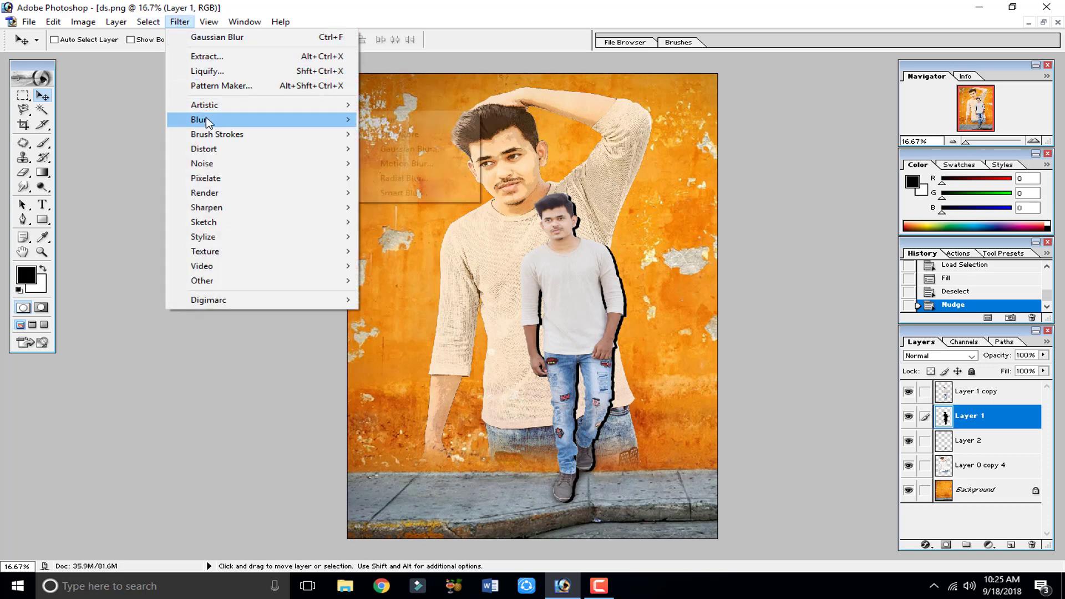
{"action": "mouse_move", "coordinate": [210, 119]}
{"action": "left_click", "coordinate": [450, 150]}
{"action": "left_click_drag", "start_coordinate": [565, 194], "coordinate": [326, 145]}
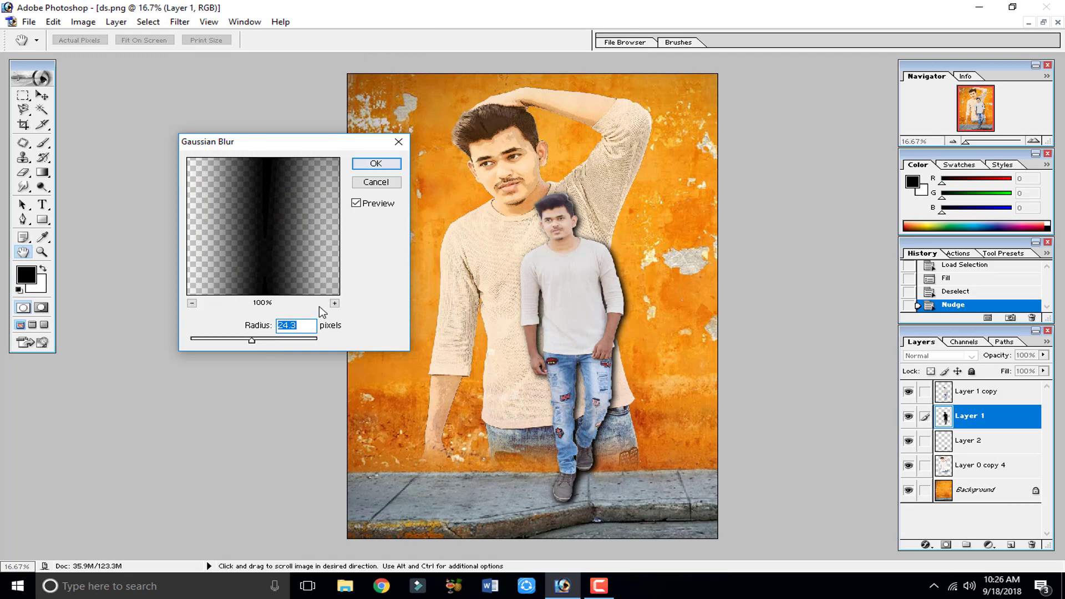
{"action": "left_click", "coordinate": [376, 164]}
{"action": "key", "text": "v"}
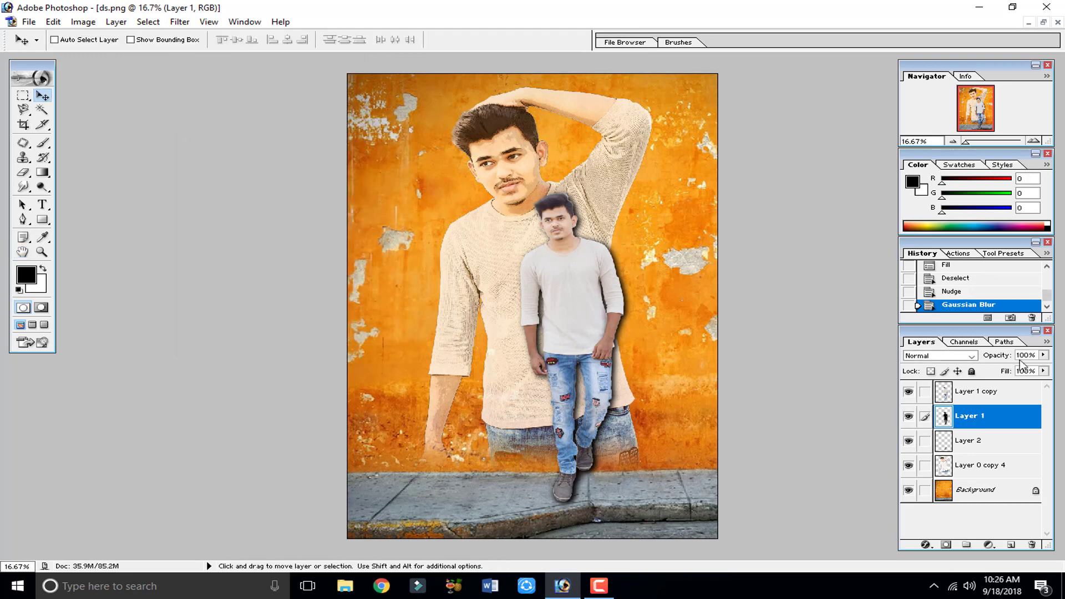
Lower the opacity of the body shadow on Layer 1 to 63%
{"action": "left_click_drag", "start_coordinate": [1043, 355], "coordinate": [1014, 375]}
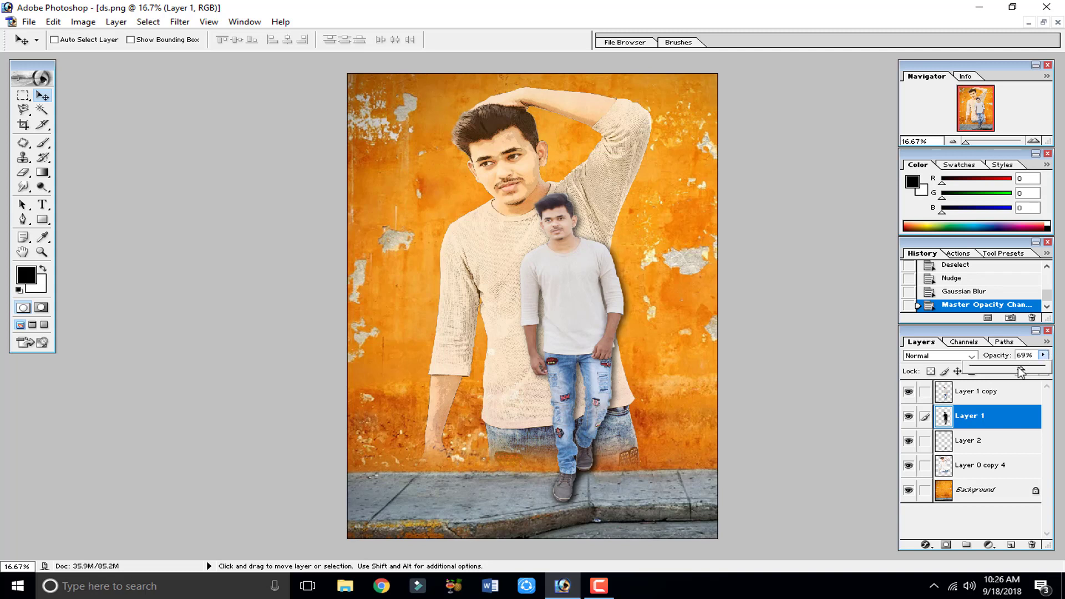
{"action": "left_click_drag", "start_coordinate": [1021, 367], "coordinate": [1015, 368]}
{"action": "left_click", "coordinate": [975, 515]}
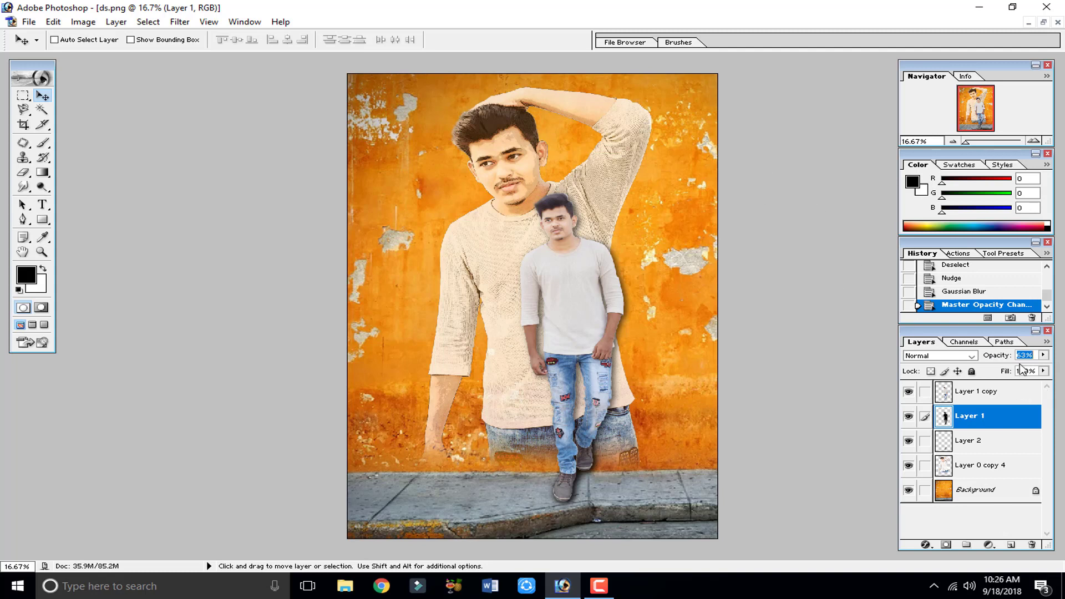
Adjust Layer 1 copy with Curves, raising RGB input 67 to output 79 and slightly lowering the Red channel
{"action": "left_click", "coordinate": [967, 391]}
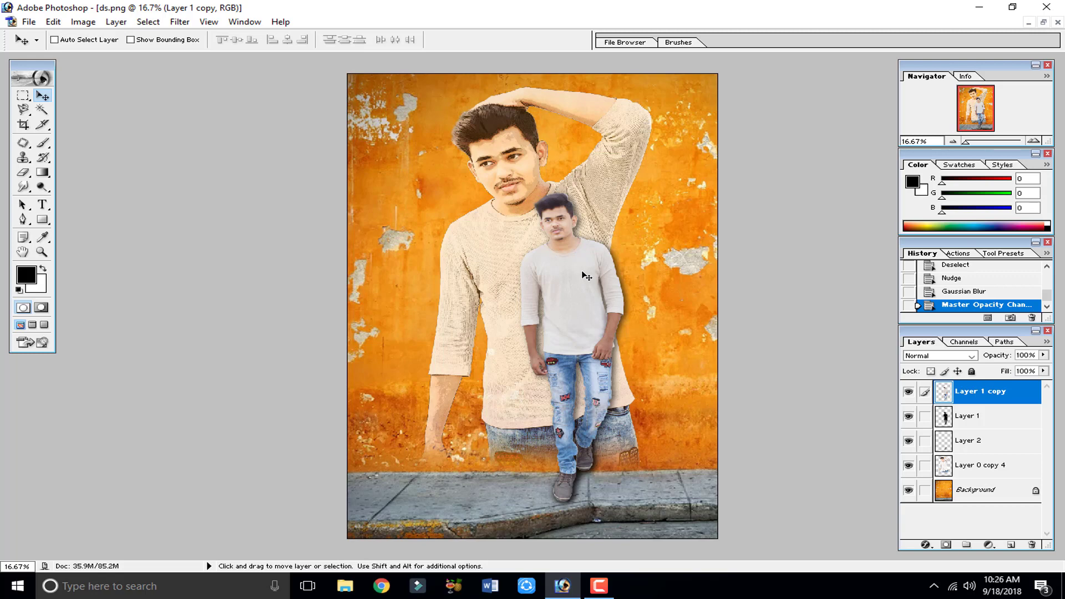
{"action": "key", "text": "ctrl+m"}
{"action": "left_click_drag", "start_coordinate": [717, 231], "coordinate": [718, 223]}
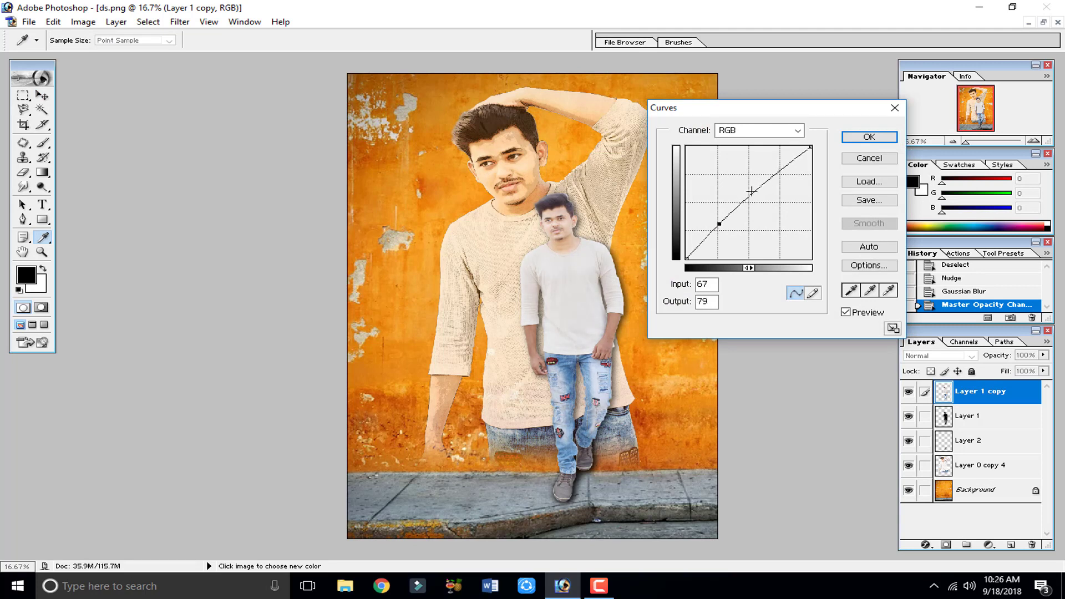
{"action": "left_click", "coordinate": [786, 131]}
{"action": "left_click", "coordinate": [759, 152]}
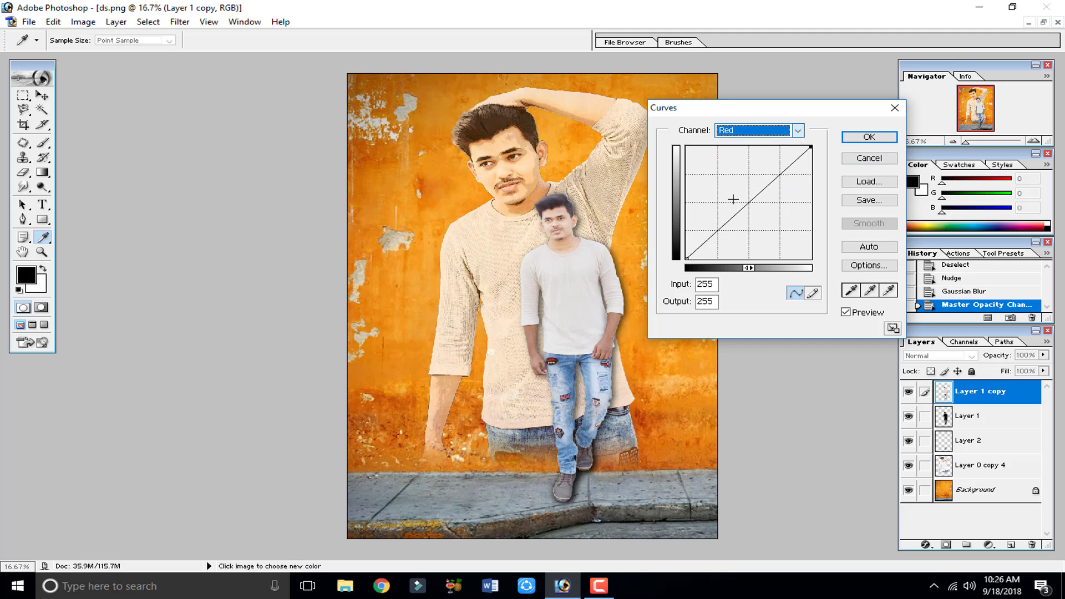
{"action": "left_click_drag", "start_coordinate": [731, 218], "coordinate": [729, 223]}
{"action": "left_click", "coordinate": [869, 137]}
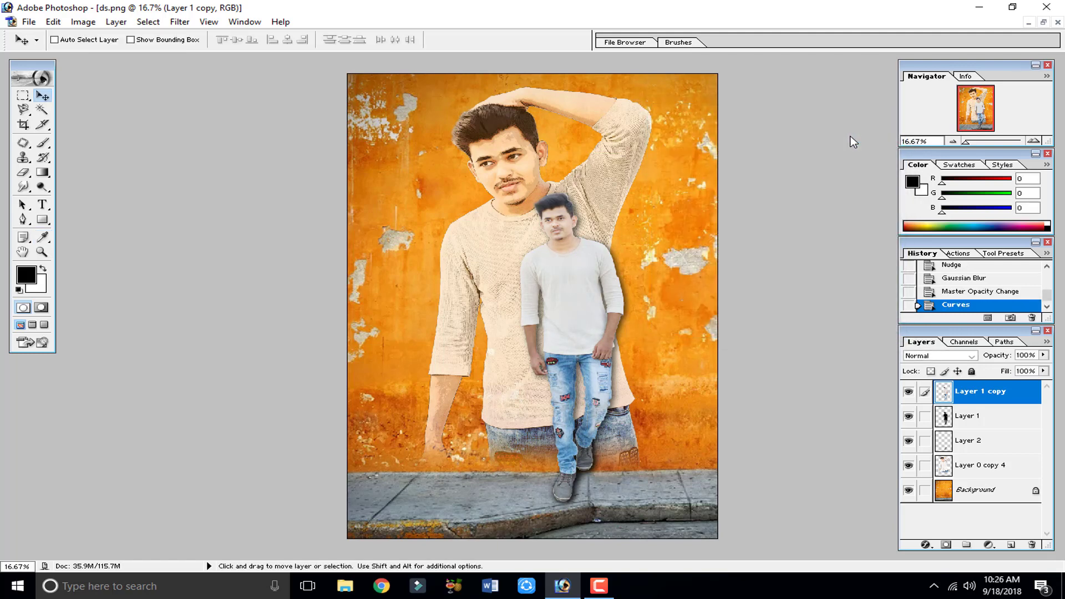
Select the smaller man's forearm and hand on the picture's left side with the Magnetic Lasso
{"action": "key", "text": "ctrl+plus"}
{"action": "key", "text": "ctrl+plus"}
{"action": "key", "text": "ctrl+plus"}
{"action": "key", "text": "ctrl+plus"}
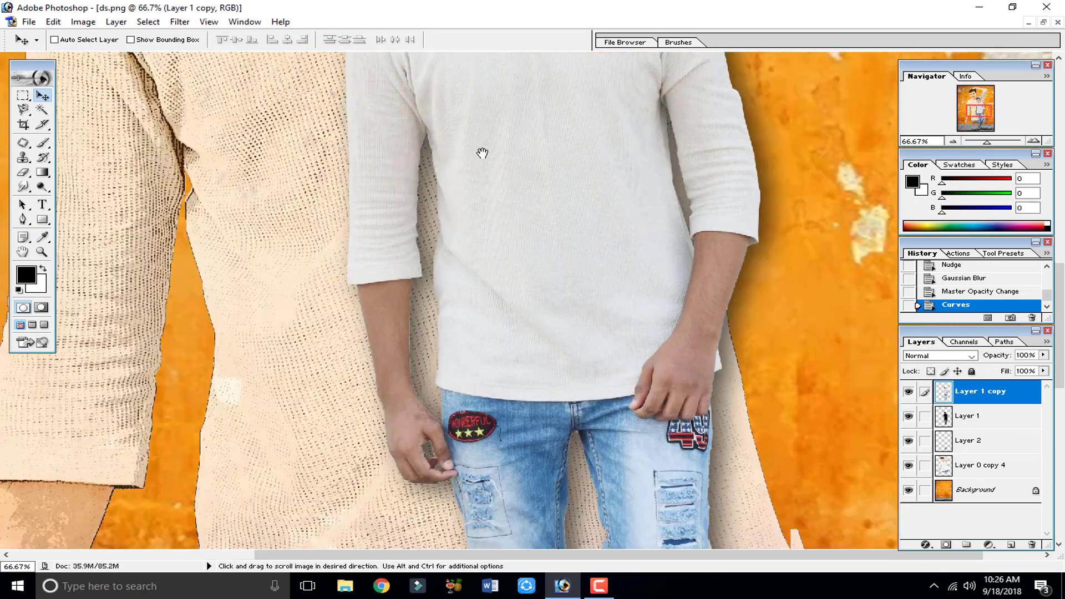
{"action": "left_click_drag", "start_coordinate": [482, 153], "coordinate": [424, 60]}
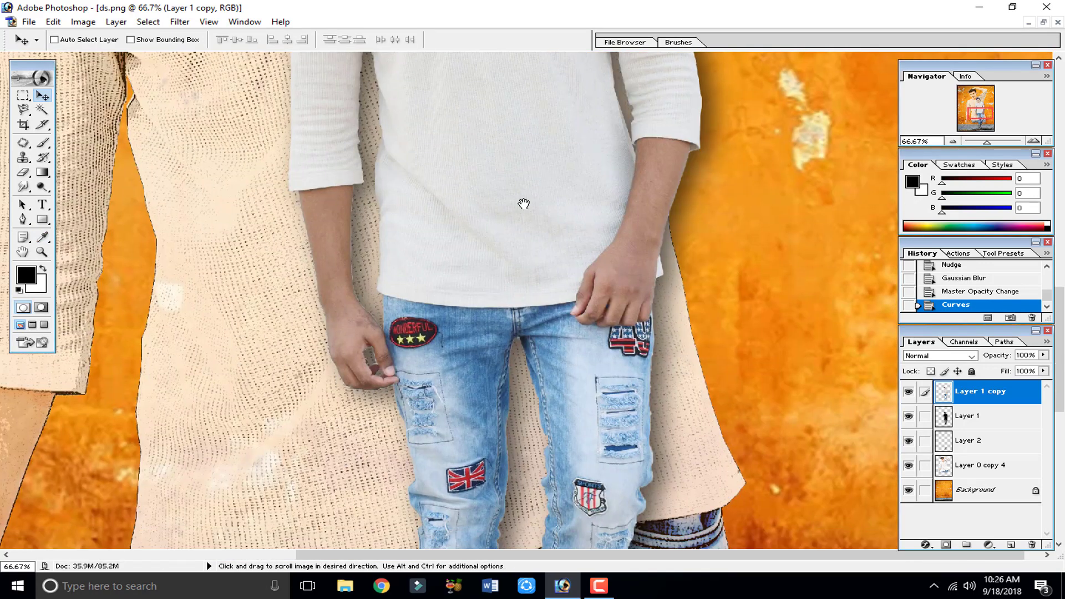
{"action": "left_click", "coordinate": [23, 109]}
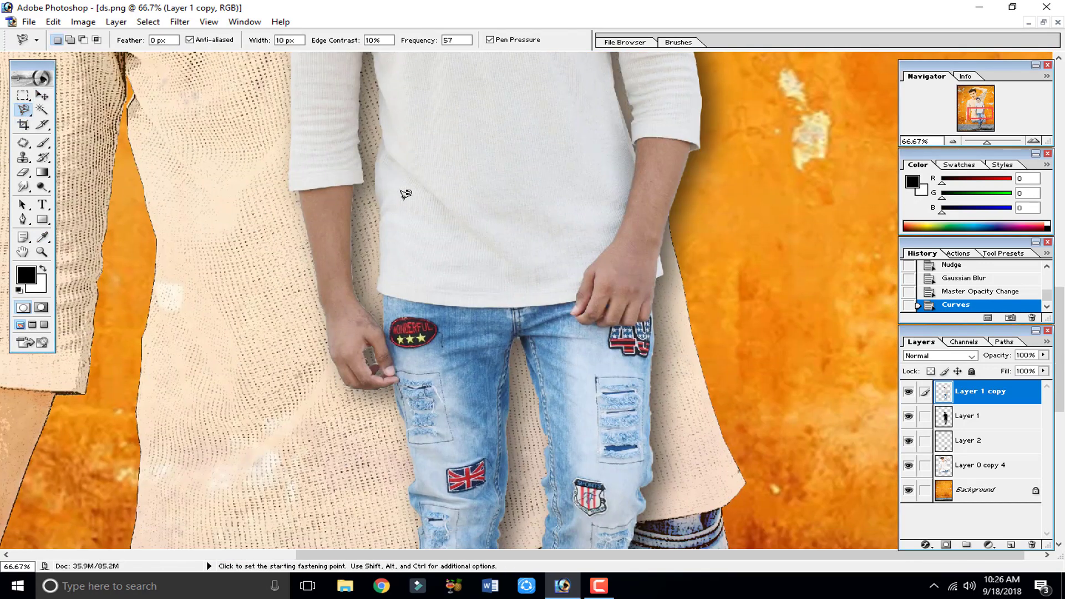
{"action": "left_click", "coordinate": [298, 193]}
{"action": "left_click", "coordinate": [298, 193]}
Add the smaller man's other forearm and hand to the selection with the Magnetic Lasso
{"action": "left_click", "coordinate": [70, 40]}
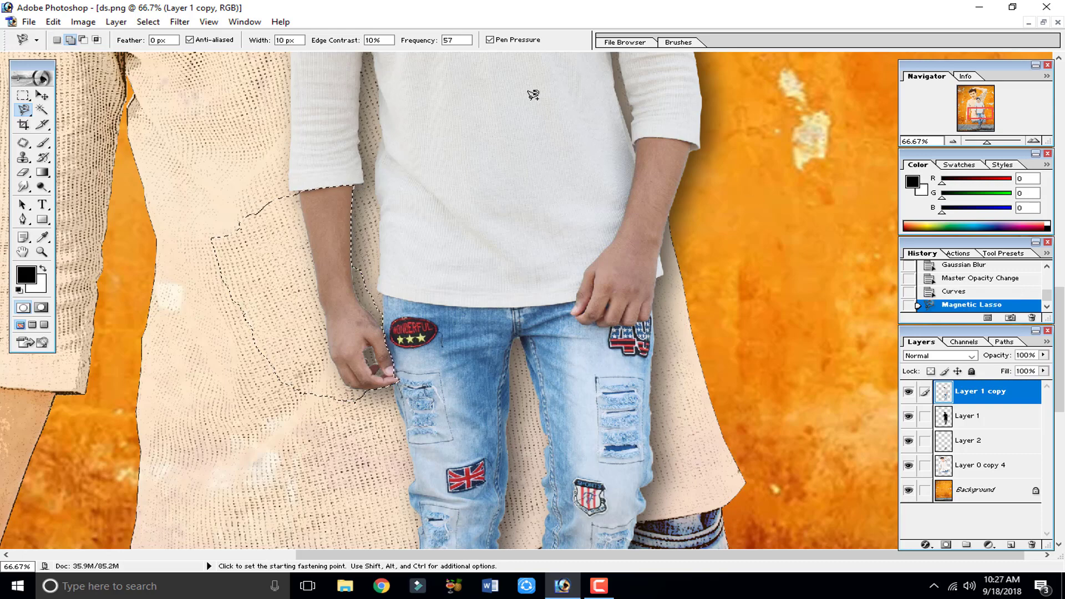
{"action": "left_click", "coordinate": [636, 143]}
{"action": "left_click", "coordinate": [636, 143]}
Subtract the excess shirt, jeans and patch areas around the fingers from the hand selection with the Polygonal Lasso
{"action": "key", "text": "ctrl+plus"}
{"action": "key", "text": "ctrl+plus"}
{"action": "key", "text": "ctrl+plus"}
{"action": "left_click", "coordinate": [23, 125]}
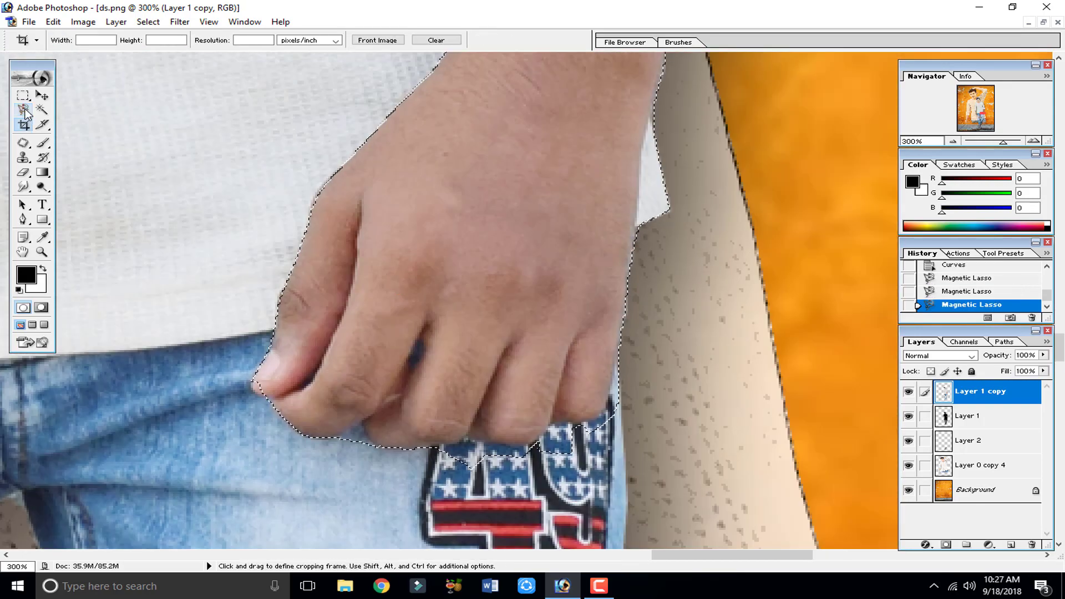
{"action": "right_click", "coordinate": [23, 109]}
{"action": "left_click", "coordinate": [83, 124]}
{"action": "left_click_drag", "start_coordinate": [638, 211], "coordinate": [556, 334]}
{"action": "left_click", "coordinate": [575, 211], "text": "alt"}
{"action": "left_click", "coordinate": [557, 340]}
{"action": "left_click", "coordinate": [519, 319]}
{"action": "left_click", "coordinate": [497, 320]}
{"action": "left_click", "coordinate": [487, 336]}
{"action": "left_click", "coordinate": [387, 344]}
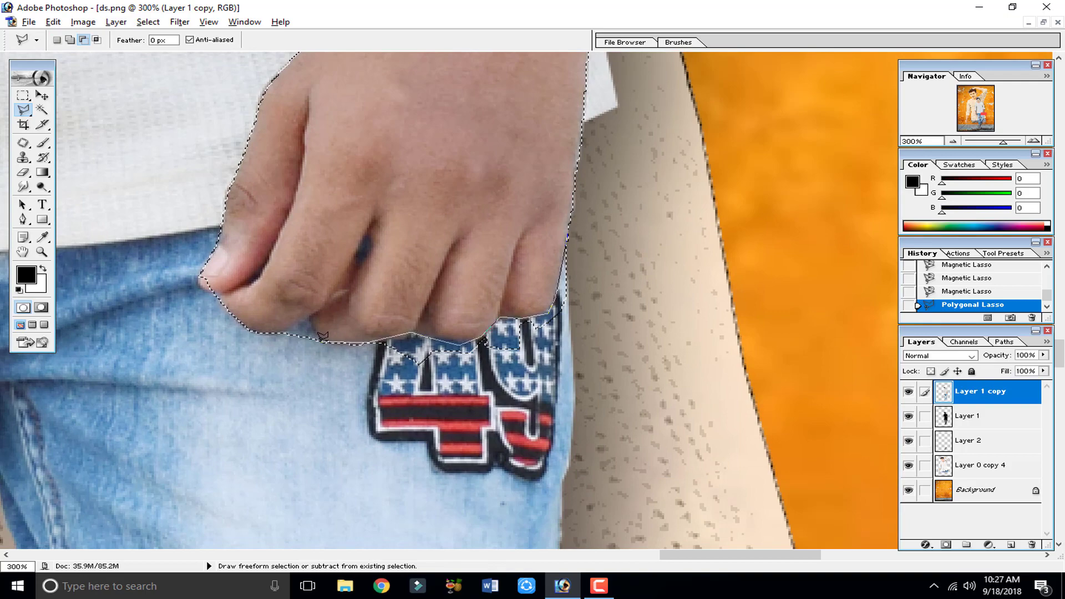
{"action": "left_click", "coordinate": [568, 239]}
{"action": "left_click", "coordinate": [416, 335]}
{"action": "left_click", "coordinate": [318, 362]}
{"action": "left_click", "coordinate": [318, 339]}
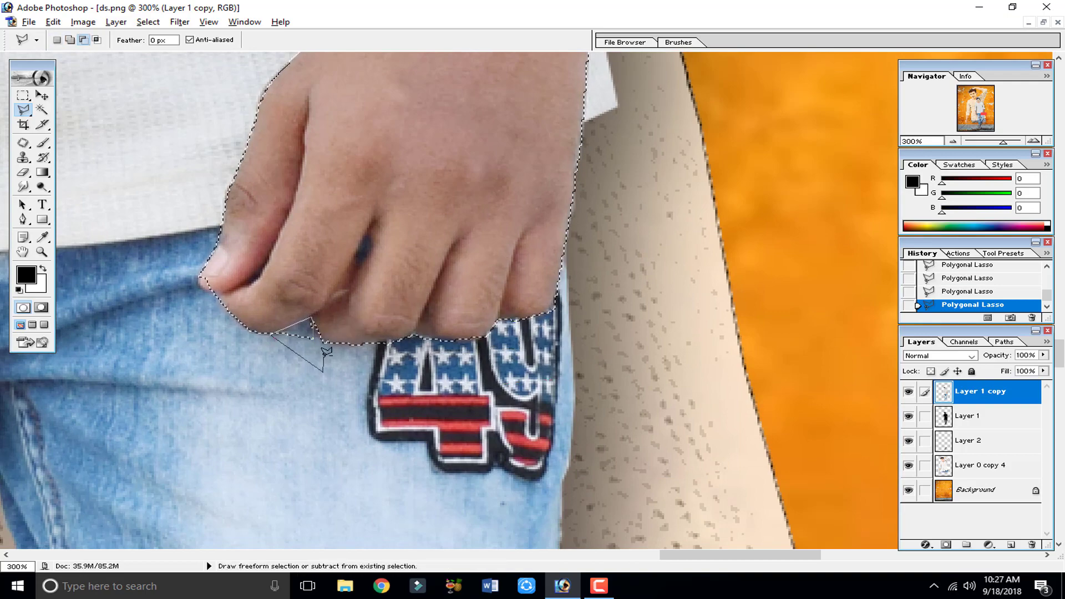
Refine the selection edge along the same forearm between the hand and the sleeve cuff with the Polygonal Lasso
{"action": "key", "text": "ctrl+minus"}
{"action": "key", "text": "ctrl+minus"}
{"action": "key", "text": "ctrl+minus"}
{"action": "key", "text": "ctrl+plus"}
{"action": "key", "text": "ctrl+plus"}
{"action": "key", "text": "ctrl+plus"}
{"action": "key", "text": "ctrl+plus"}
{"action": "left_click", "coordinate": [666, 279], "text": "shift"}
{"action": "left_click", "coordinate": [665, 288]}
{"action": "key", "text": "ctrl+minus"}
{"action": "key", "text": "ctrl+minus"}
{"action": "key", "text": "ctrl+minus"}
{"action": "key", "text": "ctrl+minus"}
{"action": "key", "text": "ctrl+plus"}
{"action": "key", "text": "ctrl+plus"}
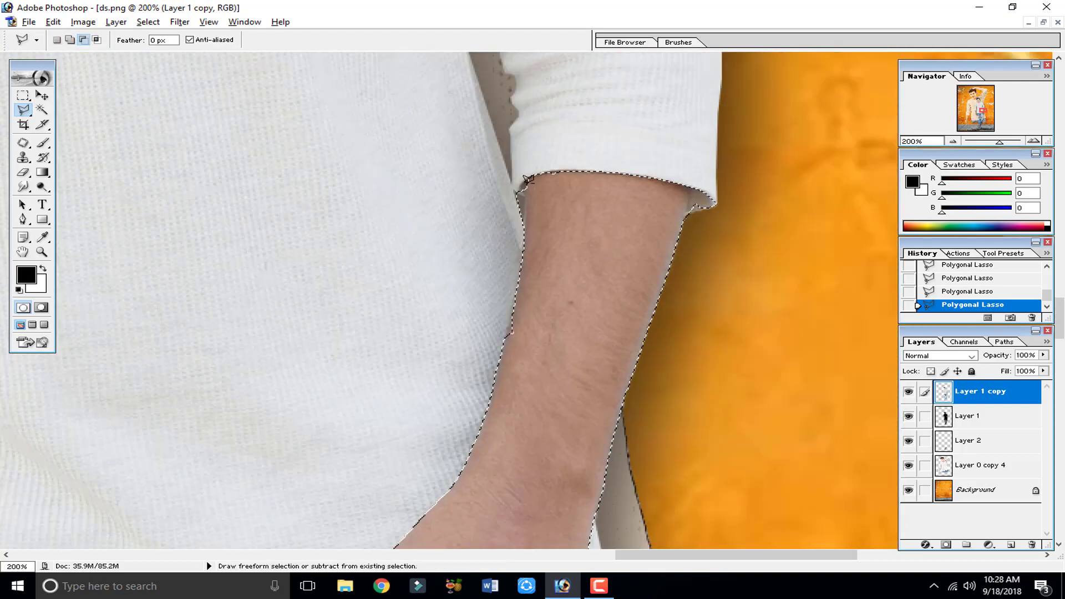
Extend the other forearm's selection up to its sleeve cuff with the Polygonal Lasso in add mode
{"action": "key", "text": "ctrl+minus"}
{"action": "key", "text": "ctrl+minus"}
{"action": "key", "text": "ctrl+minus"}
{"action": "key", "text": "ctrl+plus"}
{"action": "key", "text": "ctrl+plus"}
{"action": "key", "text": "ctrl+plus"}
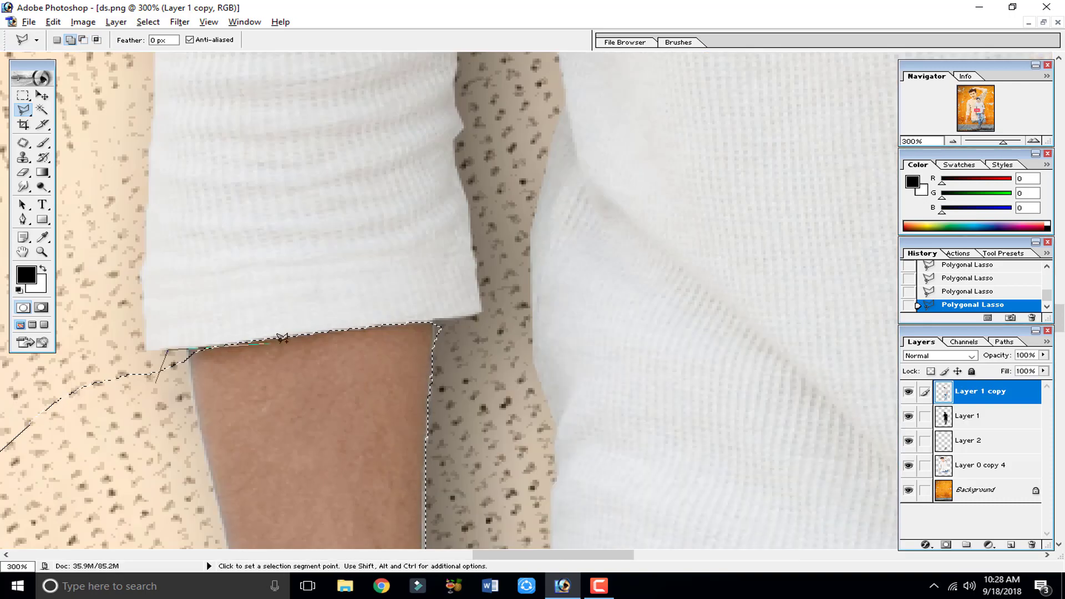
{"action": "scroll", "coordinate": [447, 340], "scroll_direction": "down", "scroll_amount": 5}
Brighten the selected forearms and hands on Layer 1 copy by raising the RGB curve, and clear the selection
{"action": "key", "text": "ctrl+minus"}
{"action": "key", "text": "ctrl+minus"}
{"action": "key", "text": "ctrl+minus"}
{"action": "key", "text": "ctrl+minus"}
{"action": "key", "text": "ctrl+minus"}
{"action": "key", "text": "ctrl+minus"}
{"action": "left_click", "coordinate": [83, 22]}
{"action": "mouse_move", "coordinate": [117, 55]}
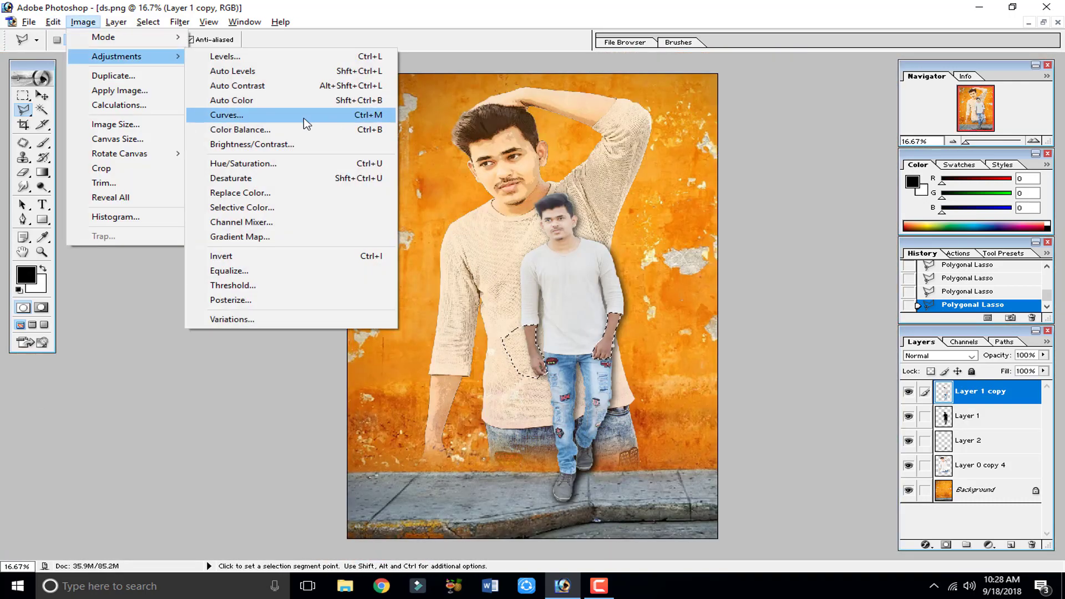
{"action": "left_click", "coordinate": [303, 116]}
{"action": "left_click_drag", "start_coordinate": [722, 226], "coordinate": [720, 209]}
{"action": "left_click", "coordinate": [869, 137]}
{"action": "key", "text": "ctrl+d"}
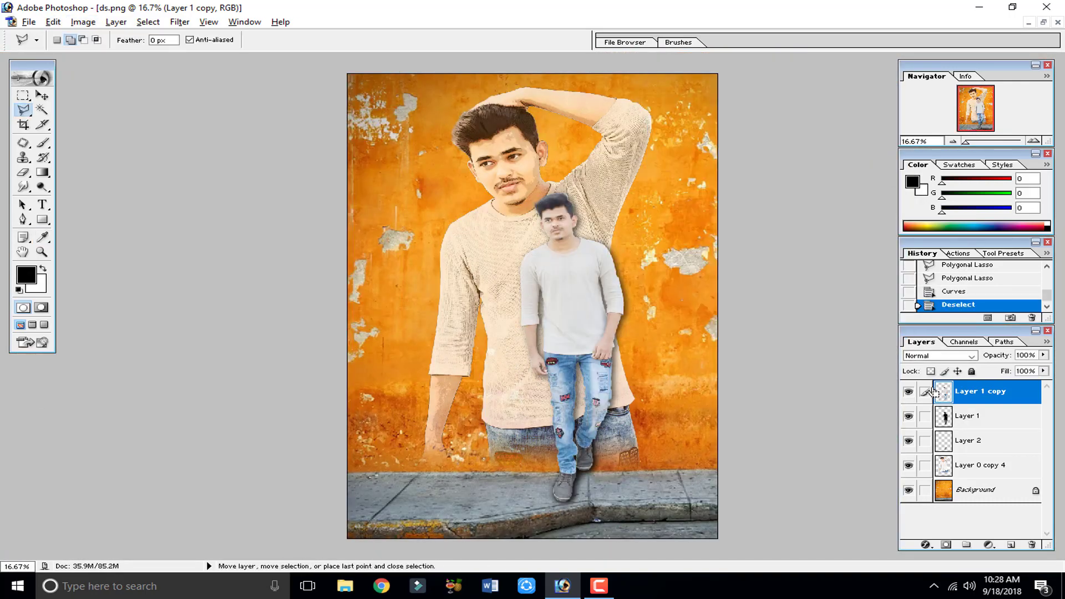
Start a Curves adjustment on Layer 1 copy and lower the Red curve to output 94 at input 106
{"action": "left_click", "coordinate": [83, 23]}
{"action": "mouse_move", "coordinate": [116, 56]}
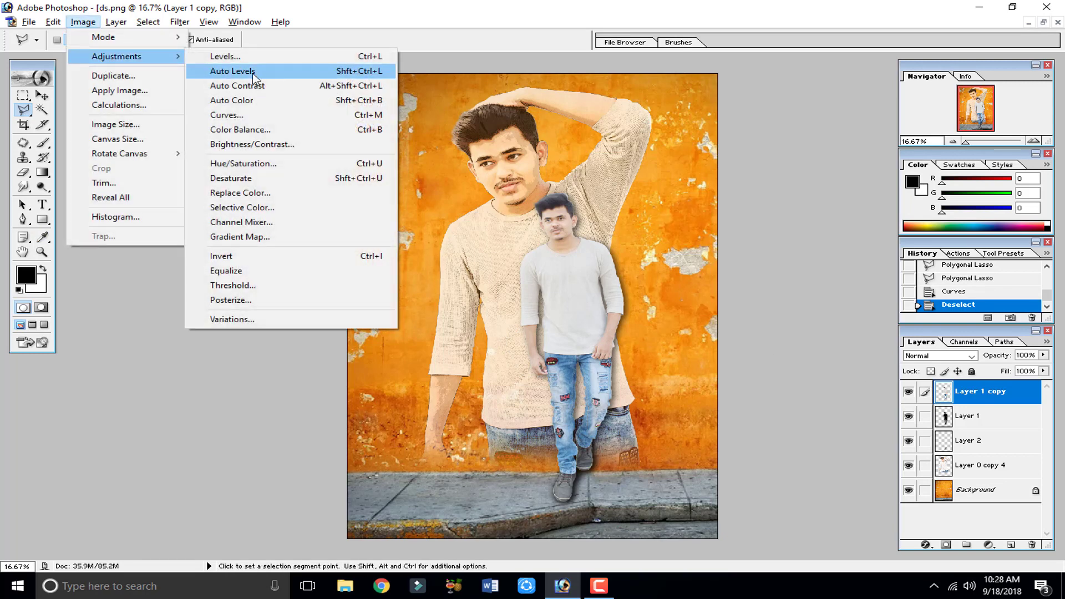
{"action": "left_click", "coordinate": [251, 119]}
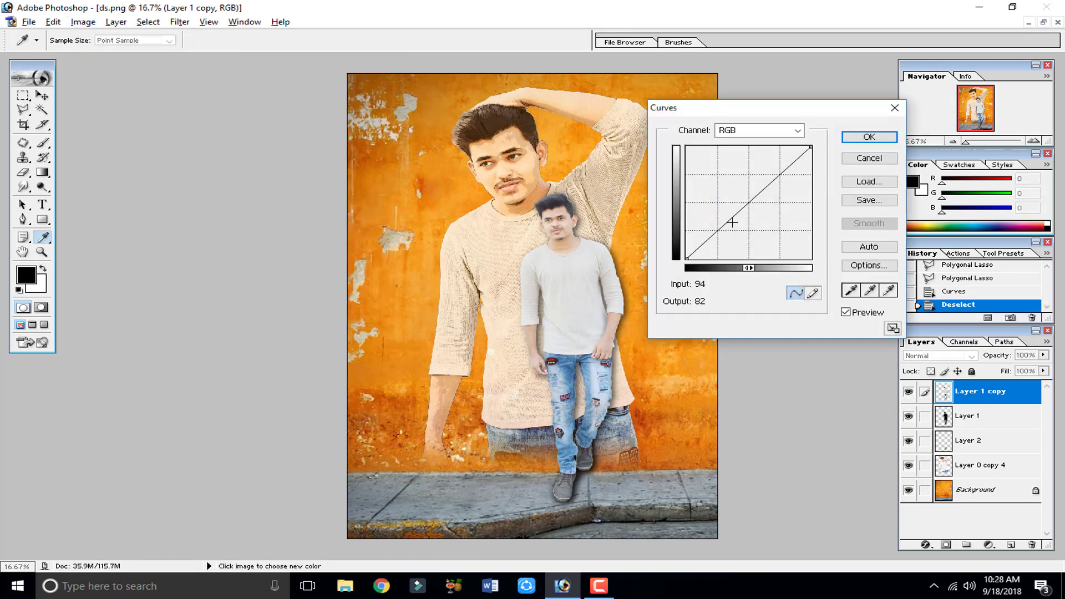
{"action": "left_click_drag", "start_coordinate": [726, 219], "coordinate": [729, 221]}
{"action": "left_click", "coordinate": [747, 131]}
{"action": "left_click", "coordinate": [732, 149]}
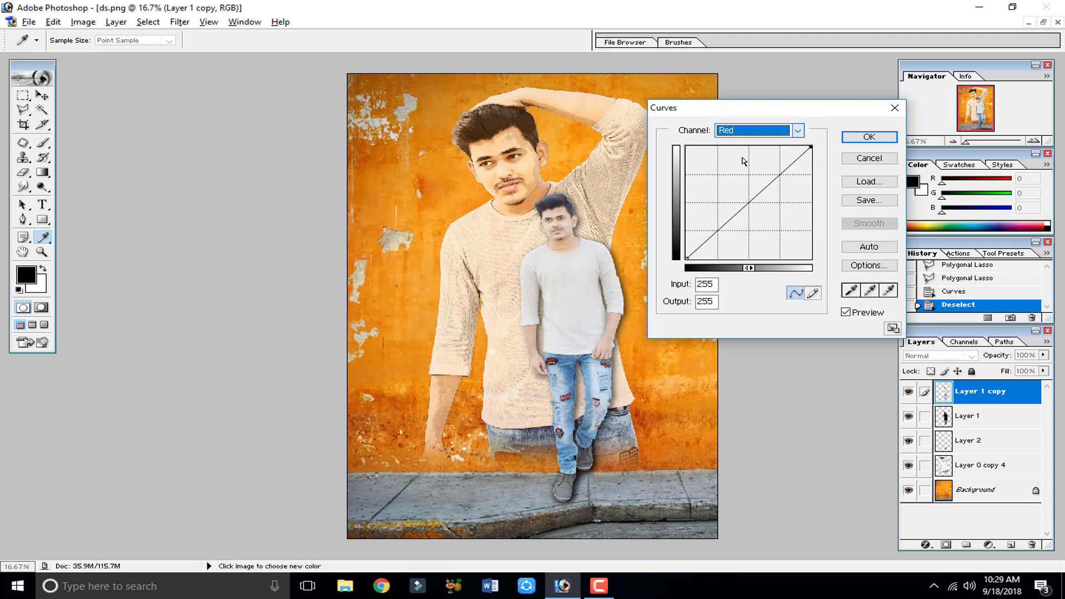
{"action": "left_click_drag", "start_coordinate": [739, 215], "coordinate": [739, 217]}
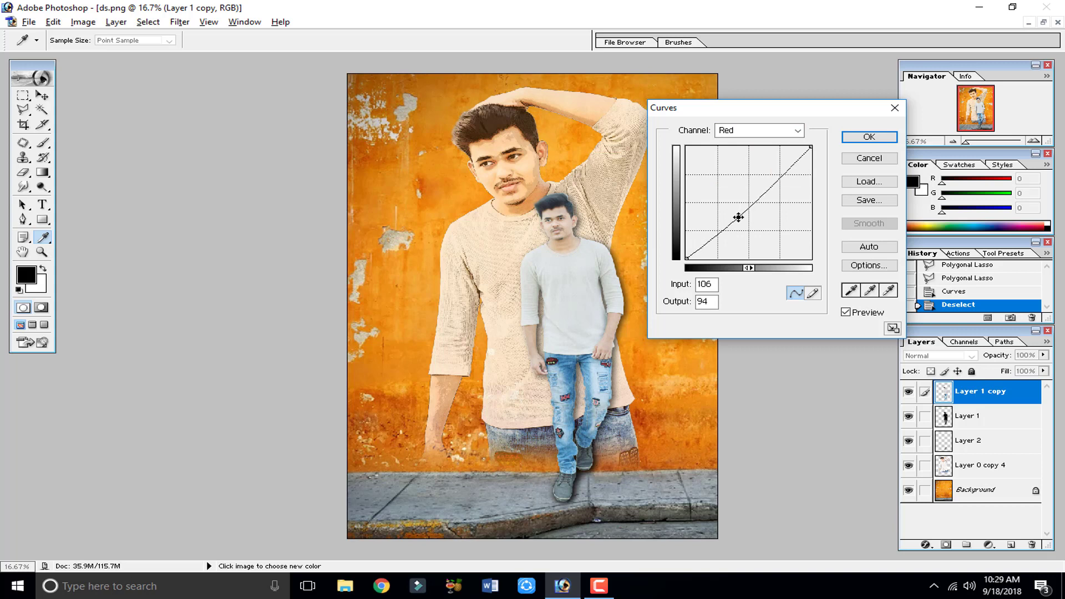
Raise the Green curve slightly to output 94 at input 91, check the preview, and apply the Curves adjustment
{"action": "left_click", "coordinate": [756, 133]}
{"action": "left_click", "coordinate": [746, 166]}
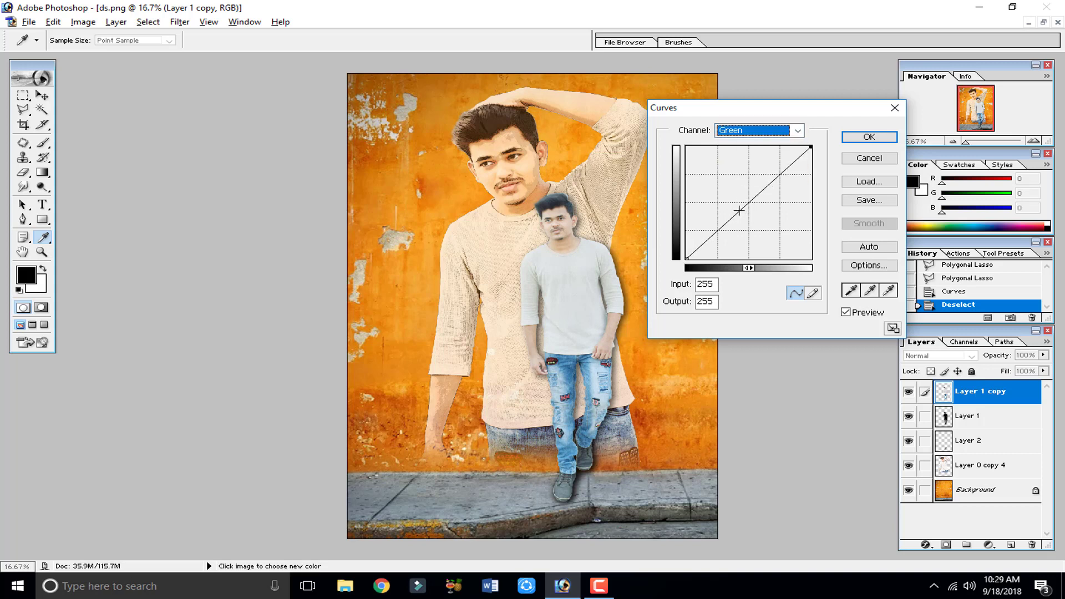
{"action": "mouse_move", "coordinate": [731, 218]}
{"action": "left_mouse_down"}
{"action": "mouse_move", "coordinate": [732, 205]}
{"action": "mouse_move", "coordinate": [731, 217]}
{"action": "left_mouse_up"}
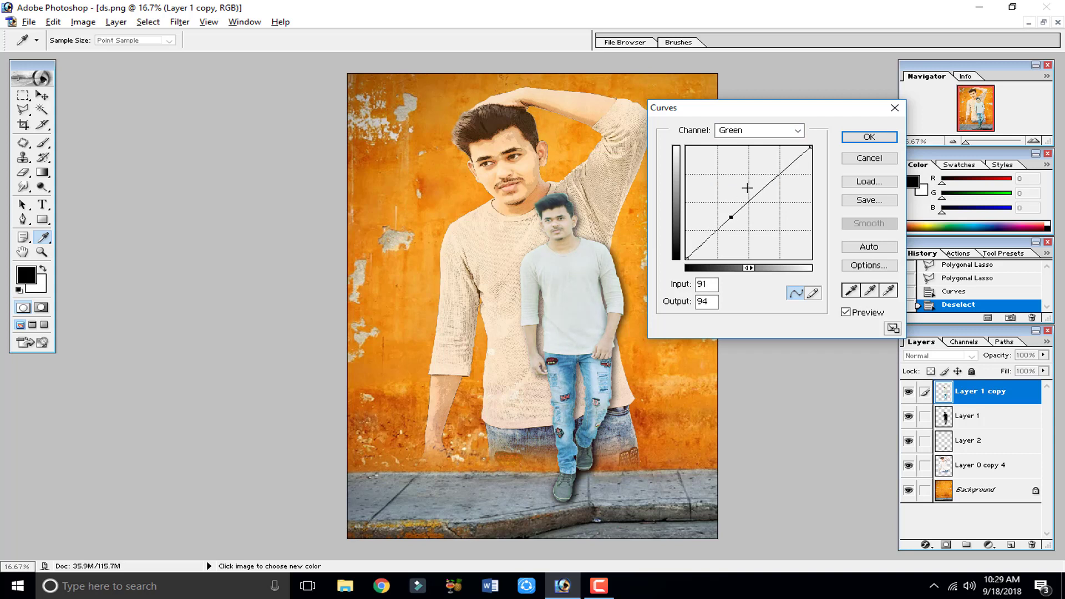
{"action": "left_click", "coordinate": [847, 312]}
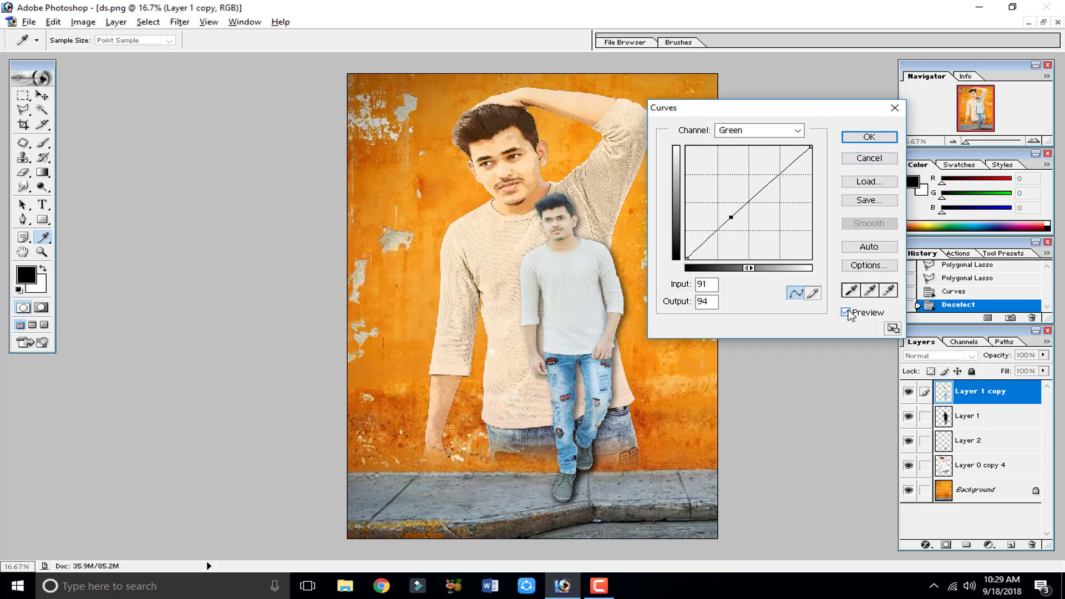
{"action": "left_click", "coordinate": [868, 137]}
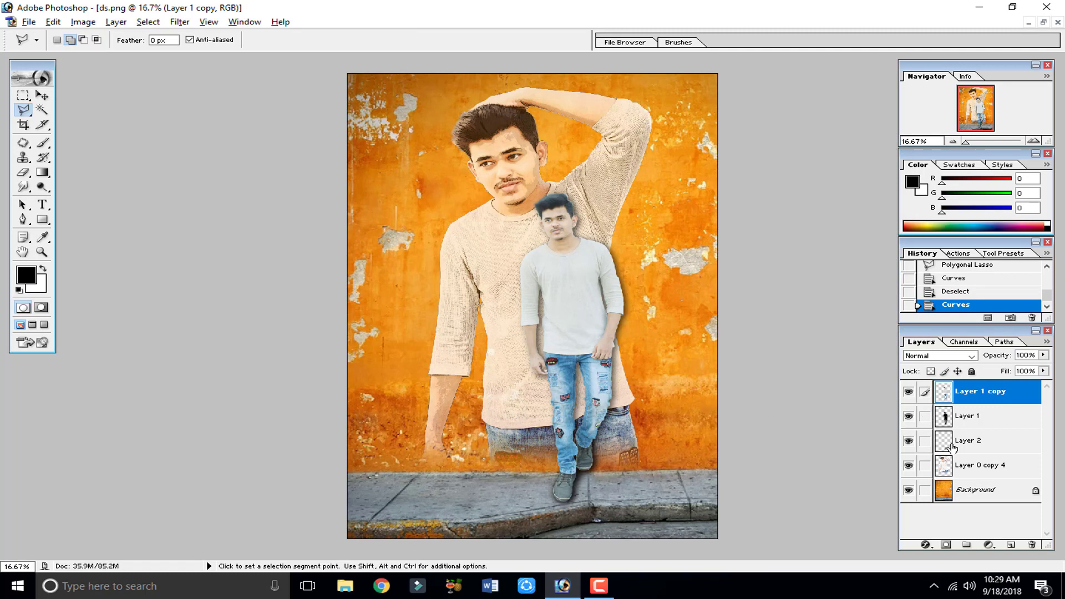
Add a new layer above Layer 1 copy and fill it with the merged composite using Apply Image
{"action": "left_click", "coordinate": [1011, 547]}
{"action": "left_click", "coordinate": [83, 21]}
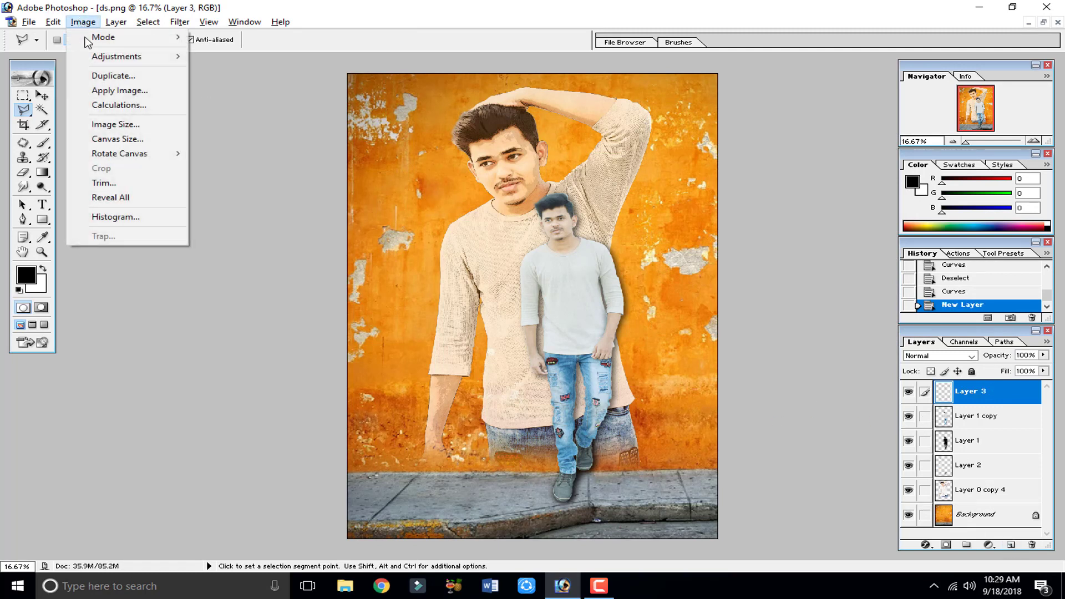
{"action": "left_click", "coordinate": [119, 90]}
{"action": "left_click", "coordinate": [663, 227]}
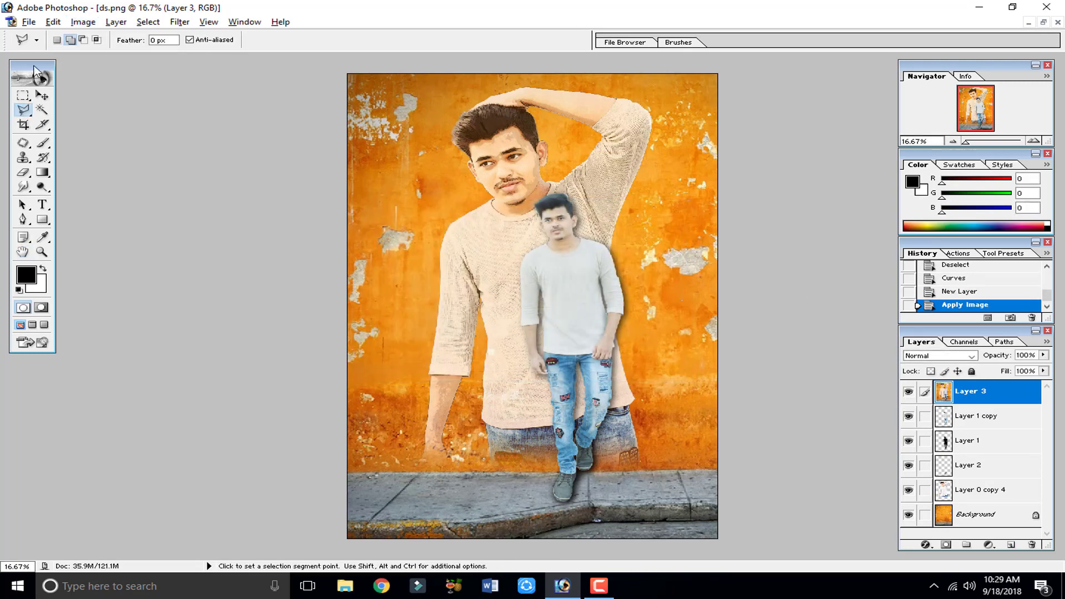
Start a Curves adjustment on Layer 3 and shape the RGB curve with raised highlights and shadows lowered to output 45 at input 58
{"action": "left_click", "coordinate": [82, 21]}
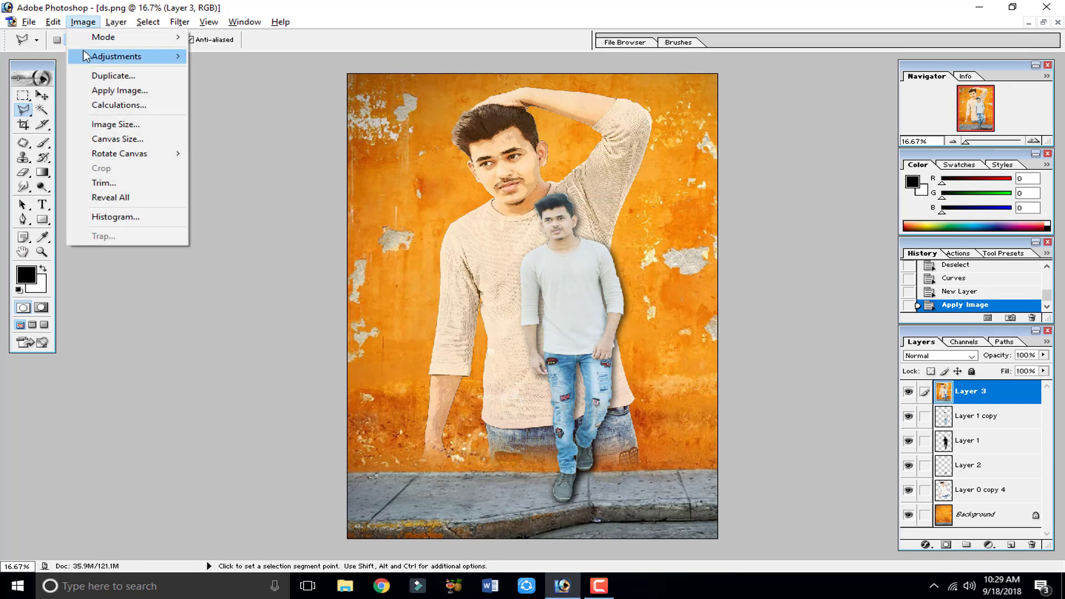
{"action": "mouse_move", "coordinate": [166, 55]}
{"action": "left_click", "coordinate": [262, 112]}
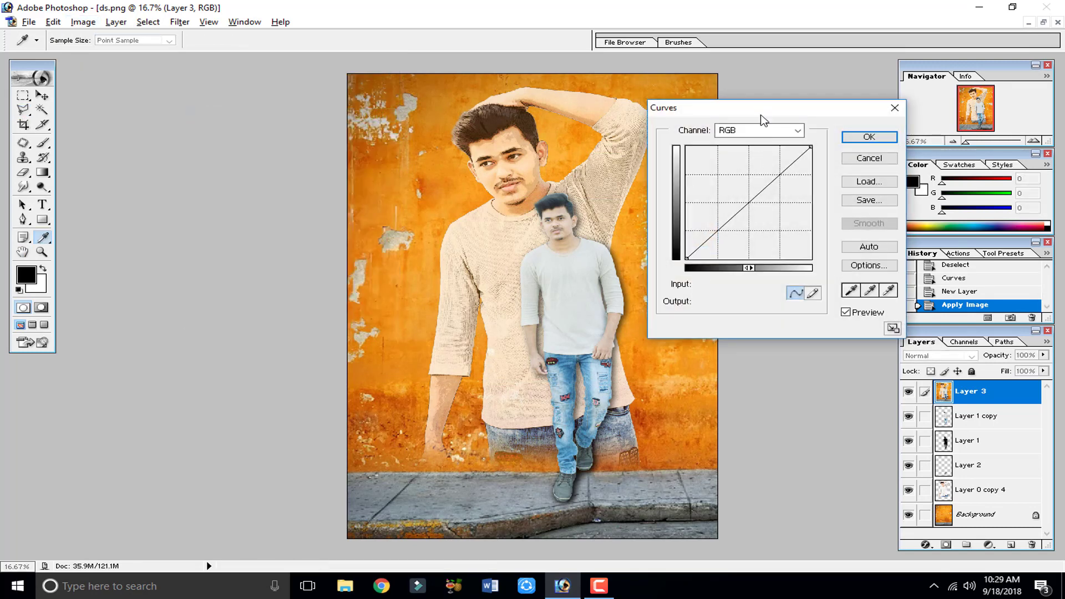
{"action": "left_click_drag", "start_coordinate": [779, 110], "coordinate": [877, 83]}
{"action": "left_click_drag", "start_coordinate": [865, 158], "coordinate": [862, 153]}
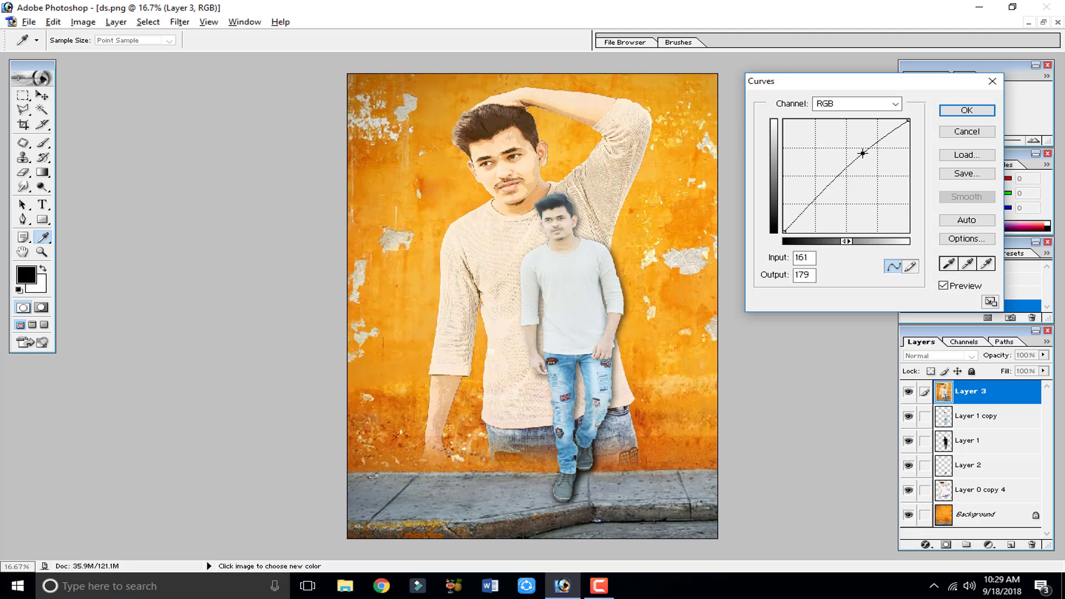
{"action": "left_click_drag", "start_coordinate": [812, 206], "coordinate": [812, 211]}
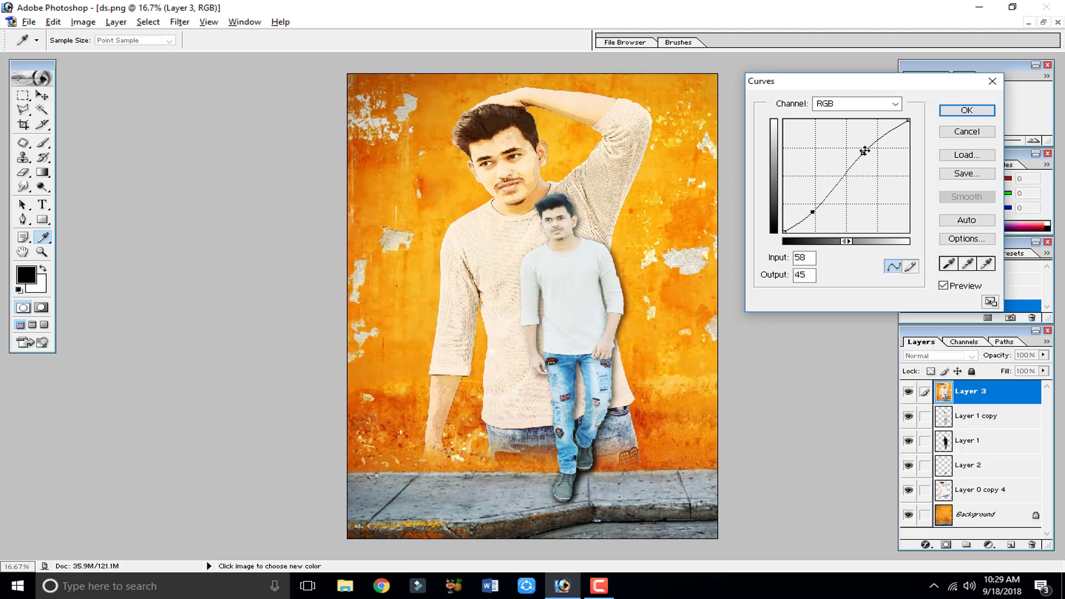
Pull the upper RGB curve point down to input 118, output 112, nudge the shadow point, and compare the result with the preview toggled
{"action": "left_click_drag", "start_coordinate": [864, 151], "coordinate": [852, 178]}
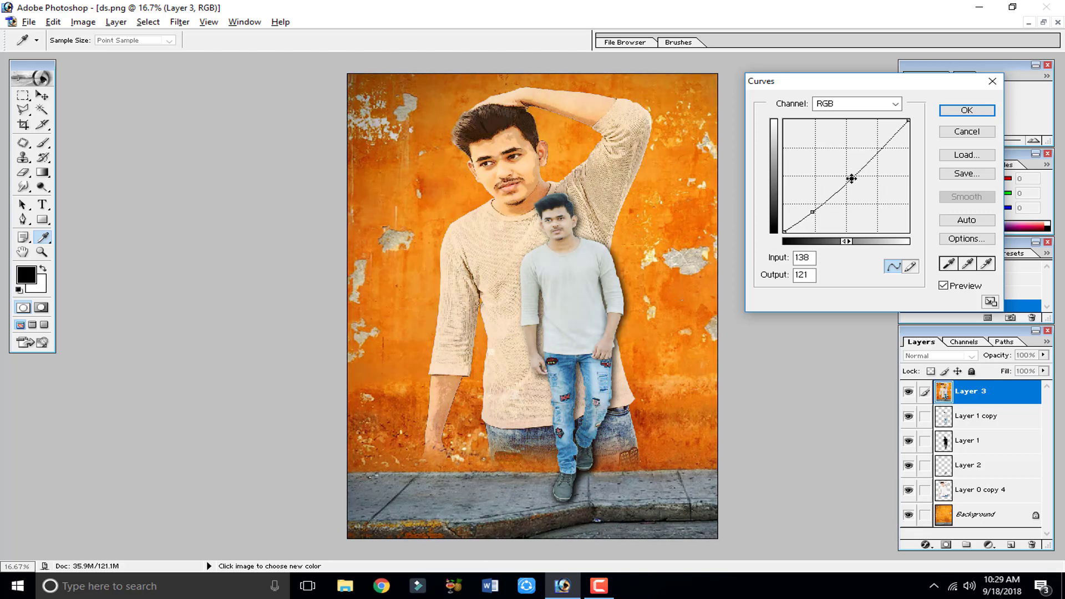
{"action": "left_click_drag", "start_coordinate": [812, 210], "coordinate": [811, 212]}
{"action": "left_click_drag", "start_coordinate": [849, 178], "coordinate": [842, 182]}
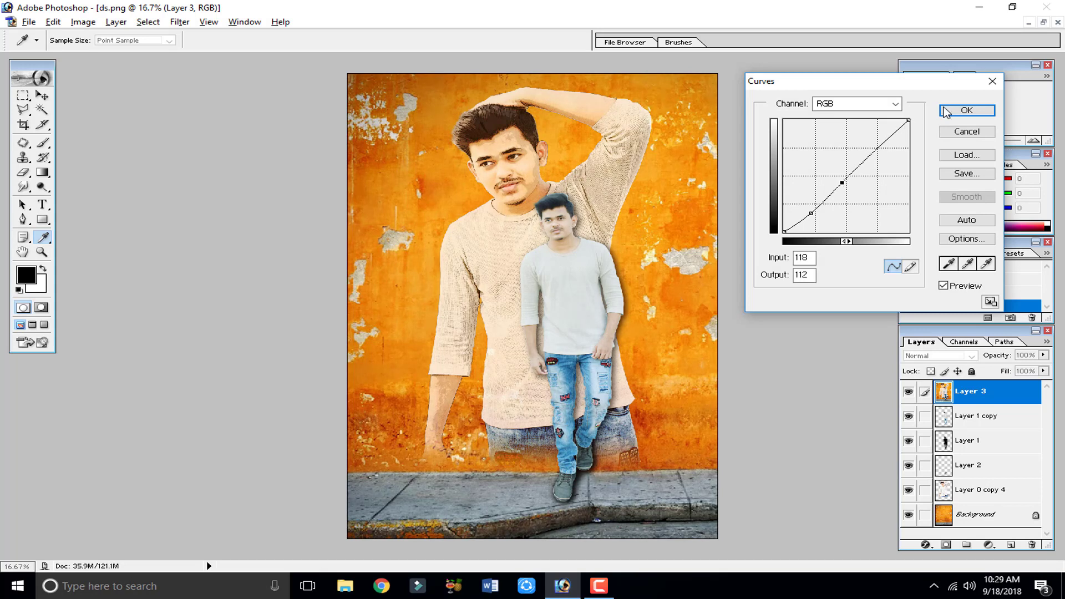
{"action": "left_click", "coordinate": [944, 286]}
{"action": "left_click", "coordinate": [943, 285]}
{"action": "left_click", "coordinate": [944, 285]}
{"action": "left_click", "coordinate": [943, 285]}
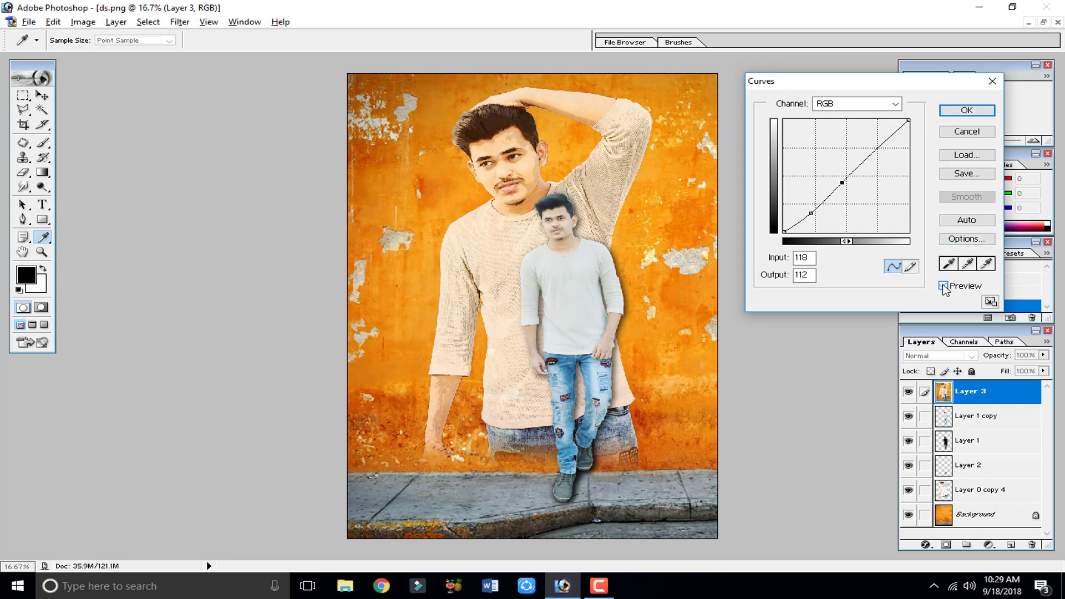
Raise the Red curve to output 98 at input 87 and lift the Green curve at about the same tonal point
{"action": "left_click", "coordinate": [843, 104]}
{"action": "left_click", "coordinate": [846, 133]}
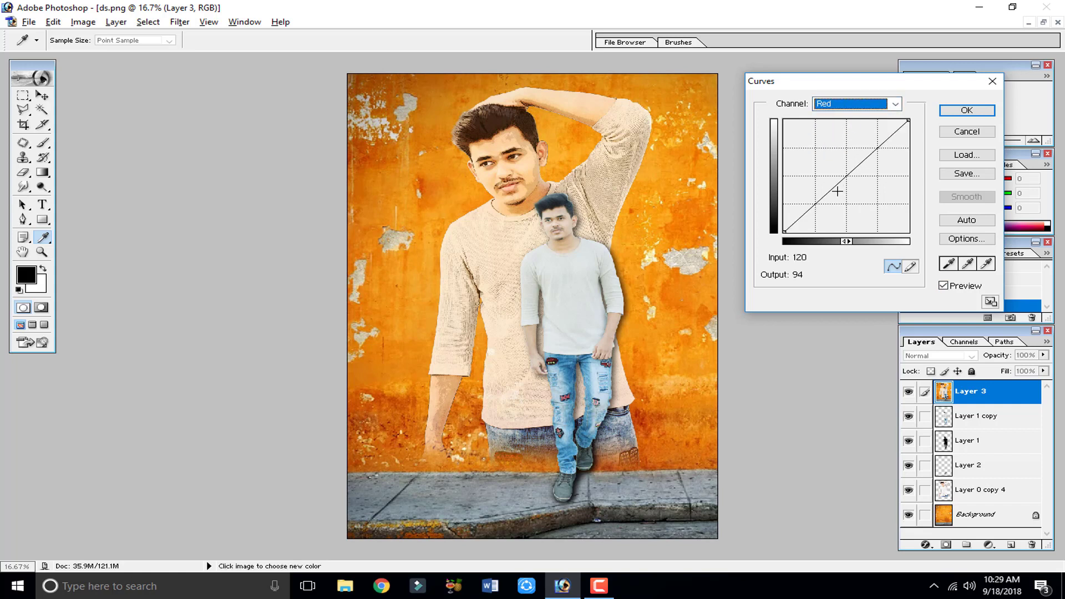
{"action": "left_click", "coordinate": [827, 188]}
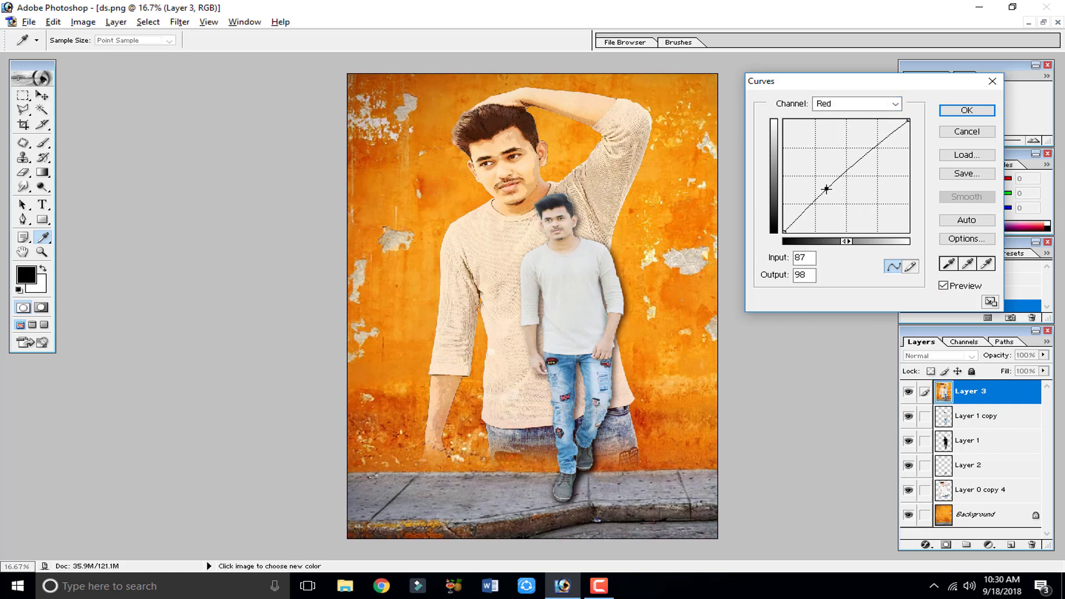
{"action": "left_click", "coordinate": [844, 104]}
{"action": "left_click", "coordinate": [834, 135]}
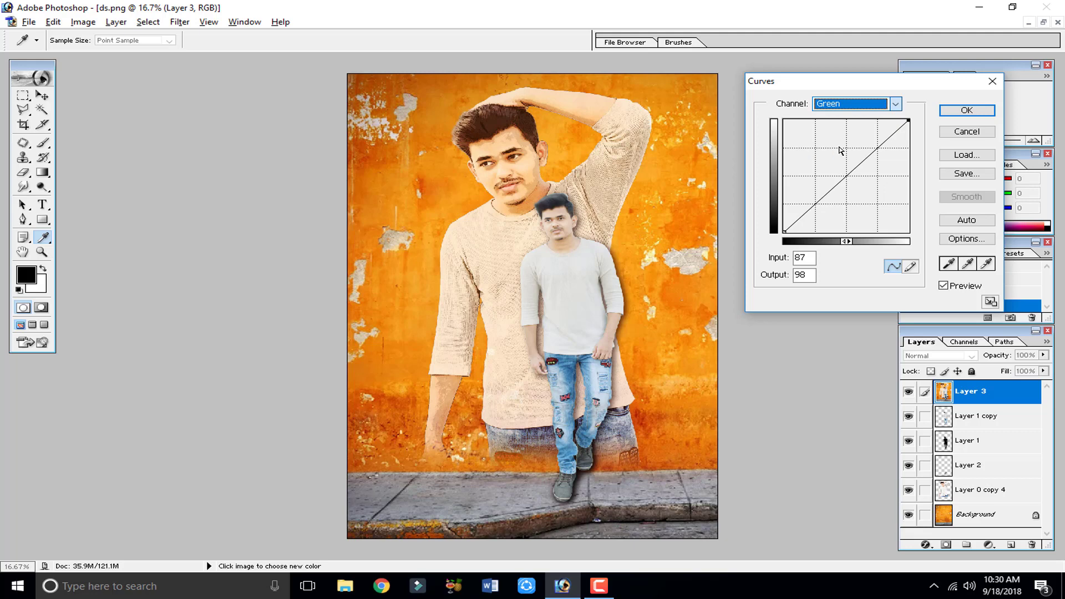
{"action": "left_click", "coordinate": [827, 188]}
Raise the Blue curve to output 91 at input 81 and apply the Curves adjustment to Layer 3
{"action": "left_click", "coordinate": [843, 104]}
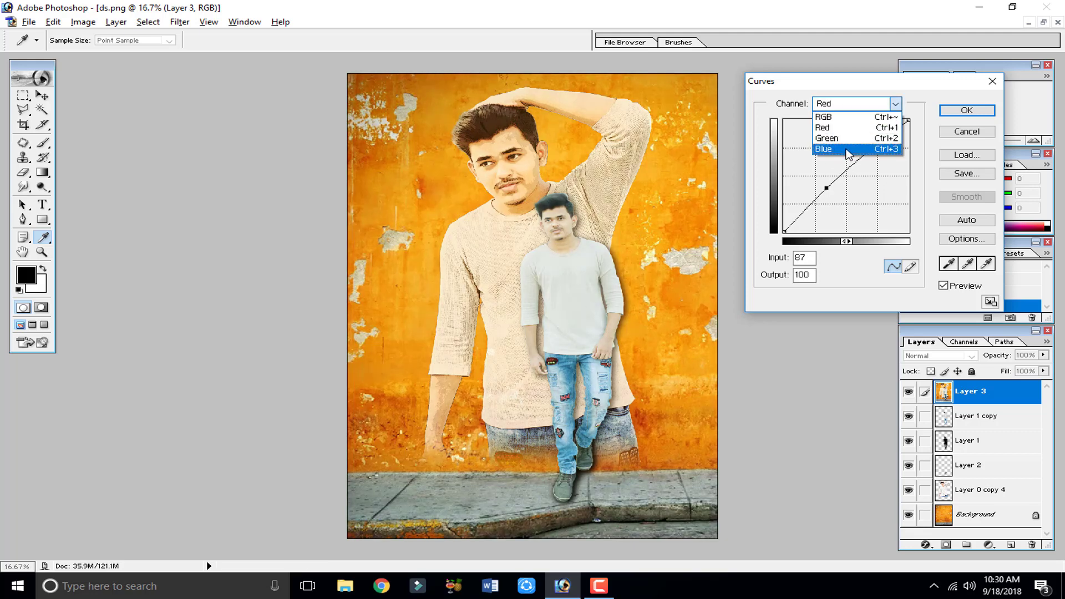
{"action": "left_click", "coordinate": [847, 149]}
{"action": "left_click", "coordinate": [827, 187]}
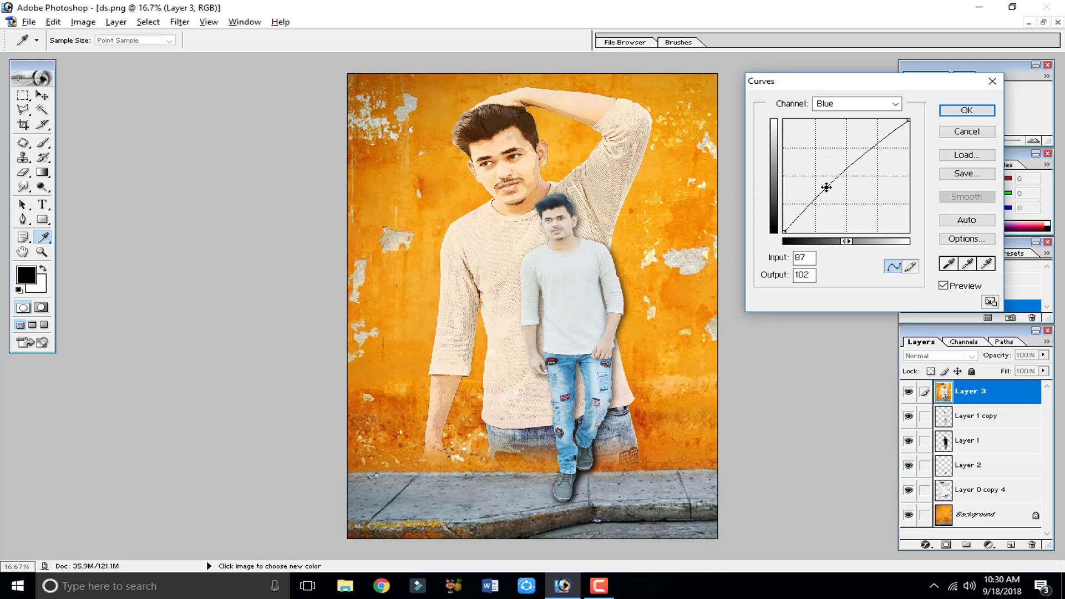
{"action": "left_click_drag", "start_coordinate": [826, 187], "coordinate": [824, 192]}
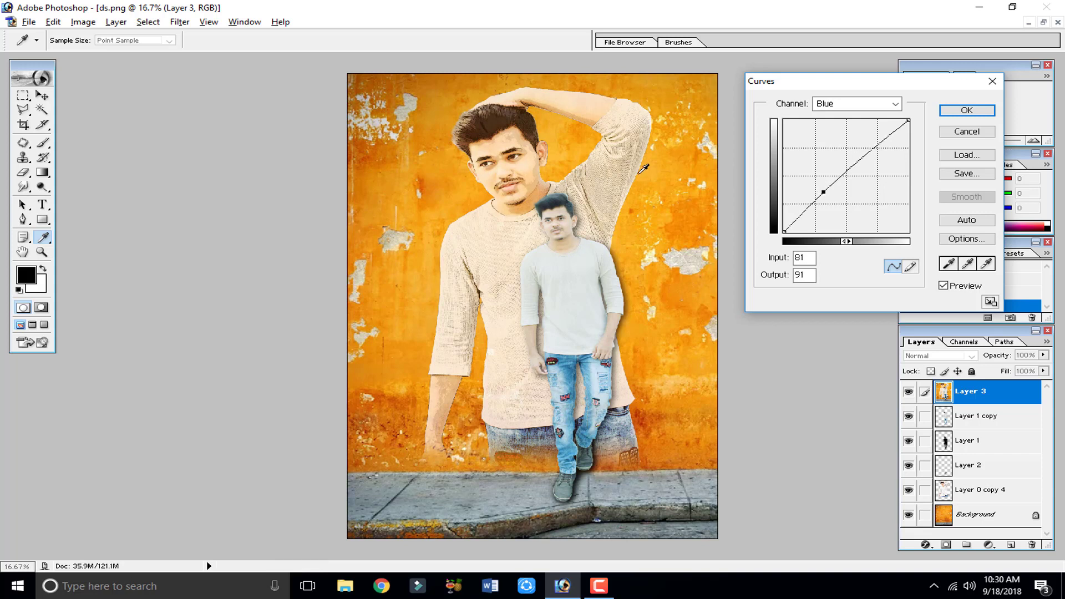
{"action": "left_click", "coordinate": [966, 111]}
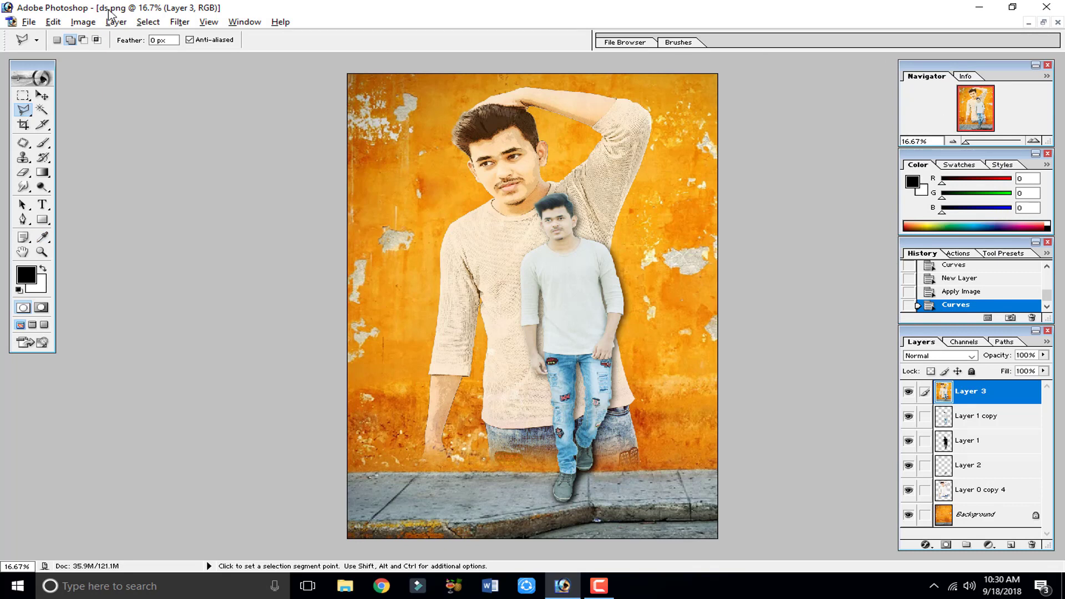
Save the composite to the Desktop as a JPEG, replacing the existing ds hhcopy.jpg and accepting the JPEG options
{"action": "left_click", "coordinate": [28, 22]}
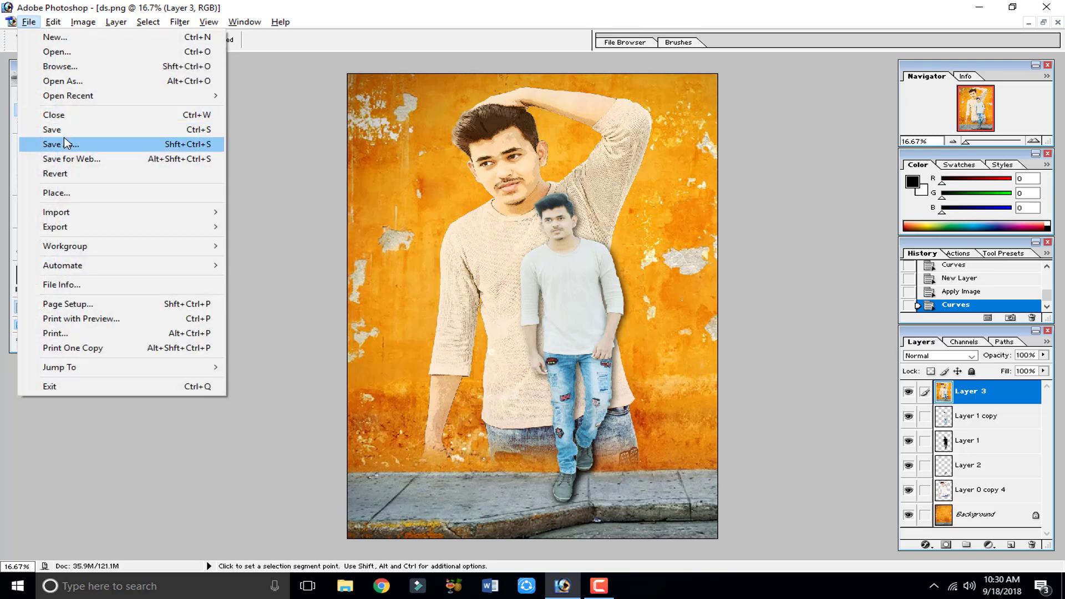
{"action": "left_click", "coordinate": [65, 143]}
{"action": "left_click", "coordinate": [364, 149]}
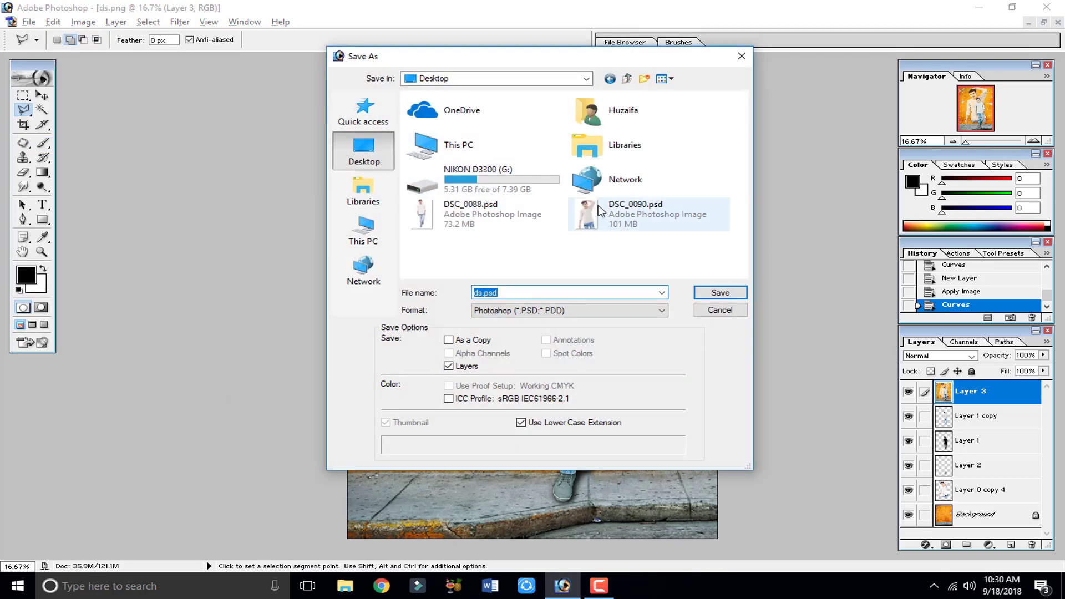
{"action": "left_click", "coordinate": [566, 310]}
{"action": "left_click", "coordinate": [554, 377]}
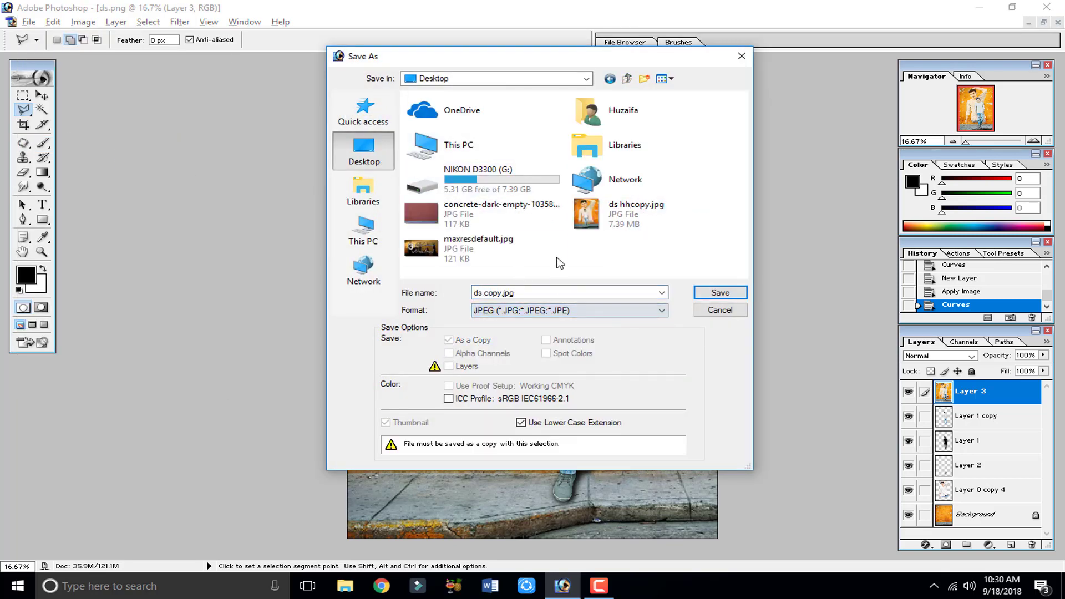
{"action": "left_click", "coordinate": [583, 222]}
{"action": "left_click", "coordinate": [708, 295]}
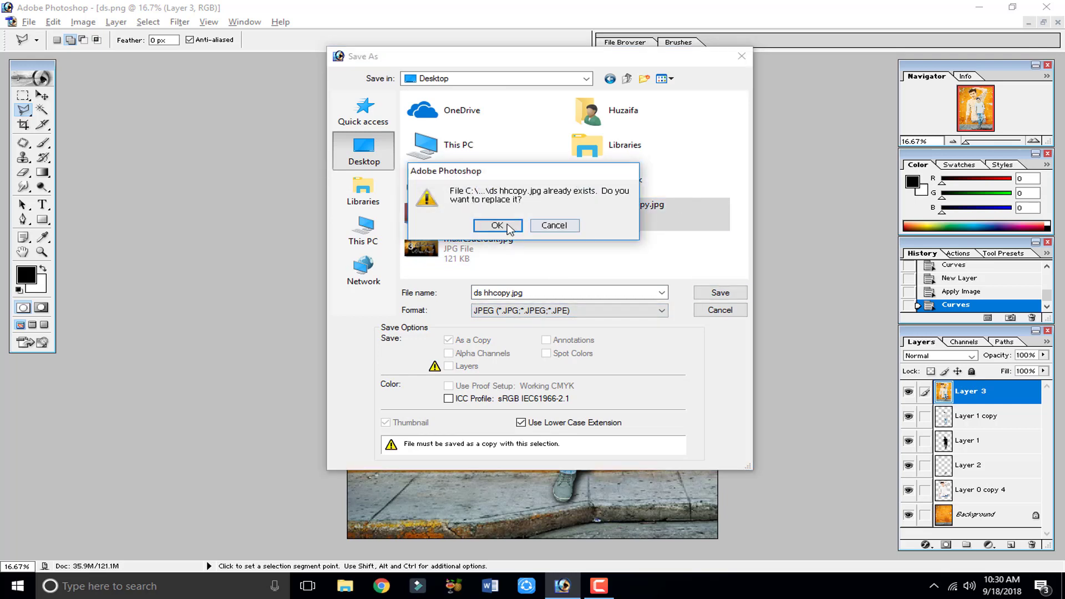
{"action": "left_click", "coordinate": [507, 224]}
{"action": "left_click", "coordinate": [636, 204]}
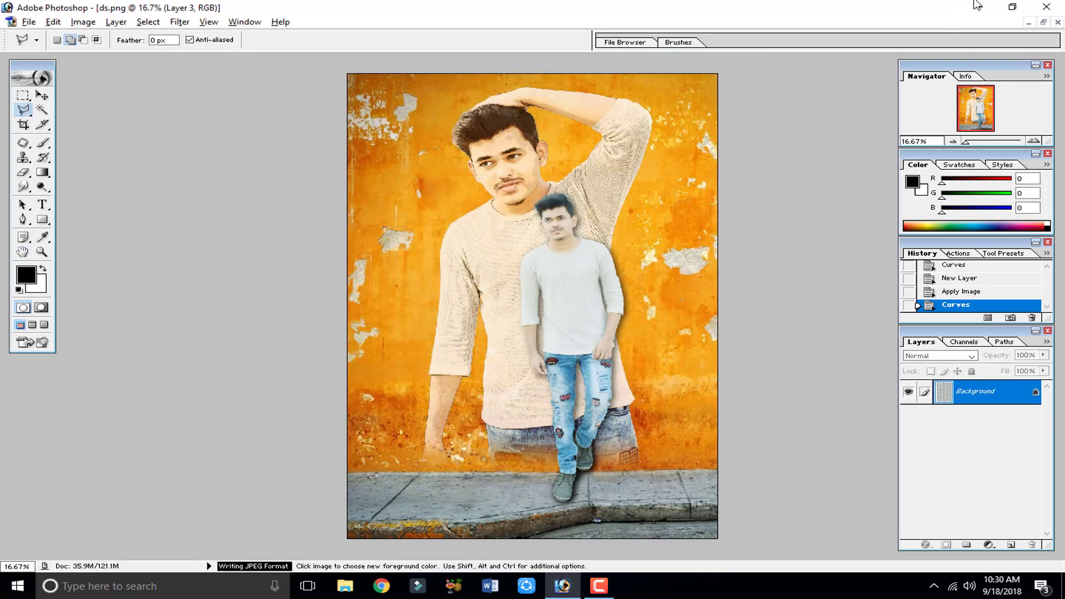
Switch to the desktop and open the exported ds hhcopy.jpg in the image viewer
{"action": "left_click", "coordinate": [977, 5]}
{"action": "double_click", "coordinate": [137, 463]}
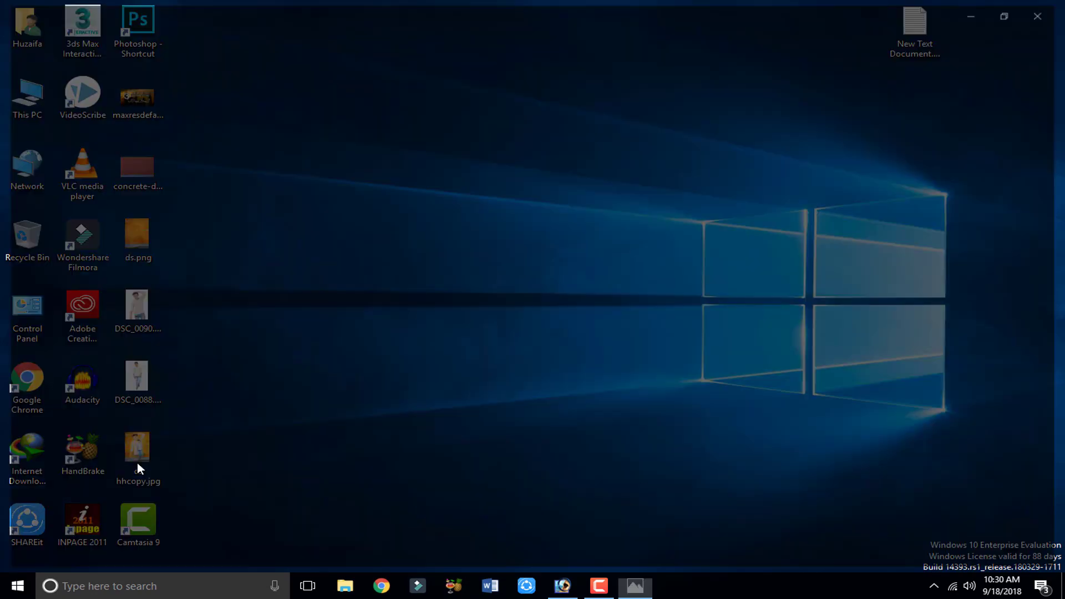